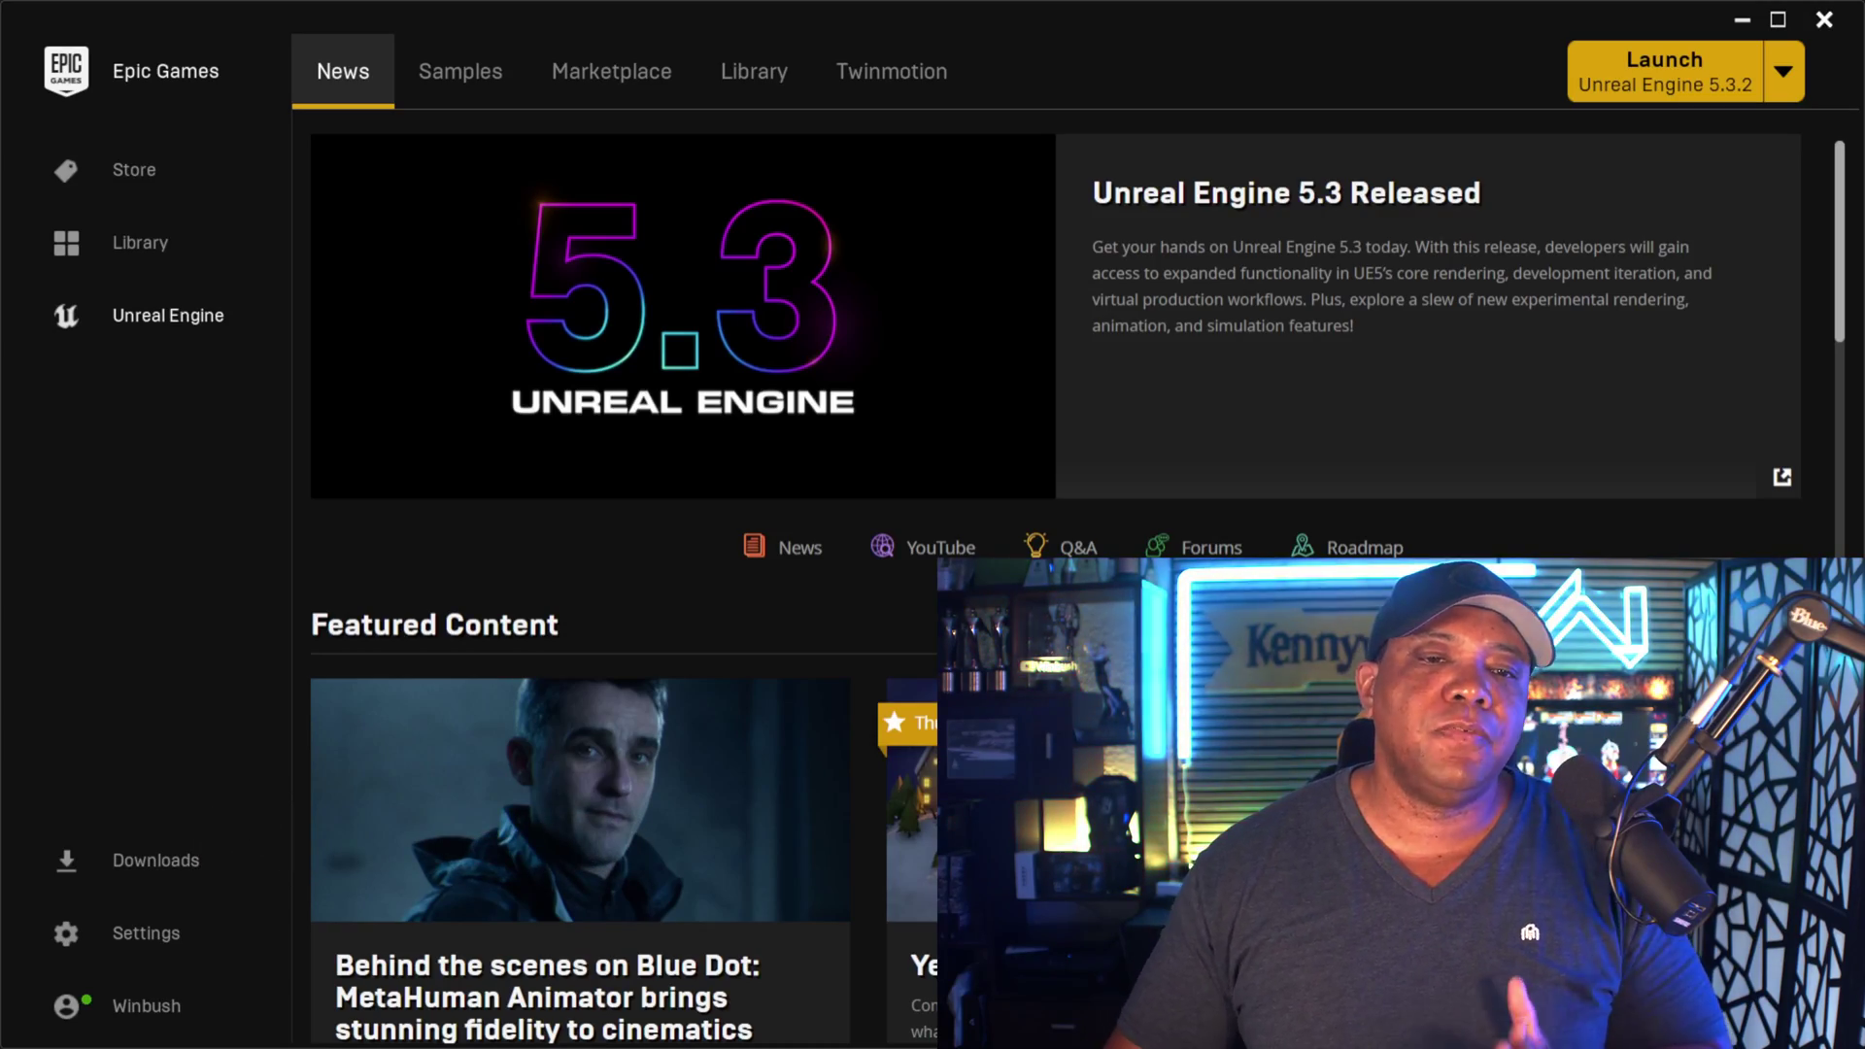
- Search the Marketplace for 'substance' and open the Substance 3D for Unreal Engine product page
left_click(612, 78)
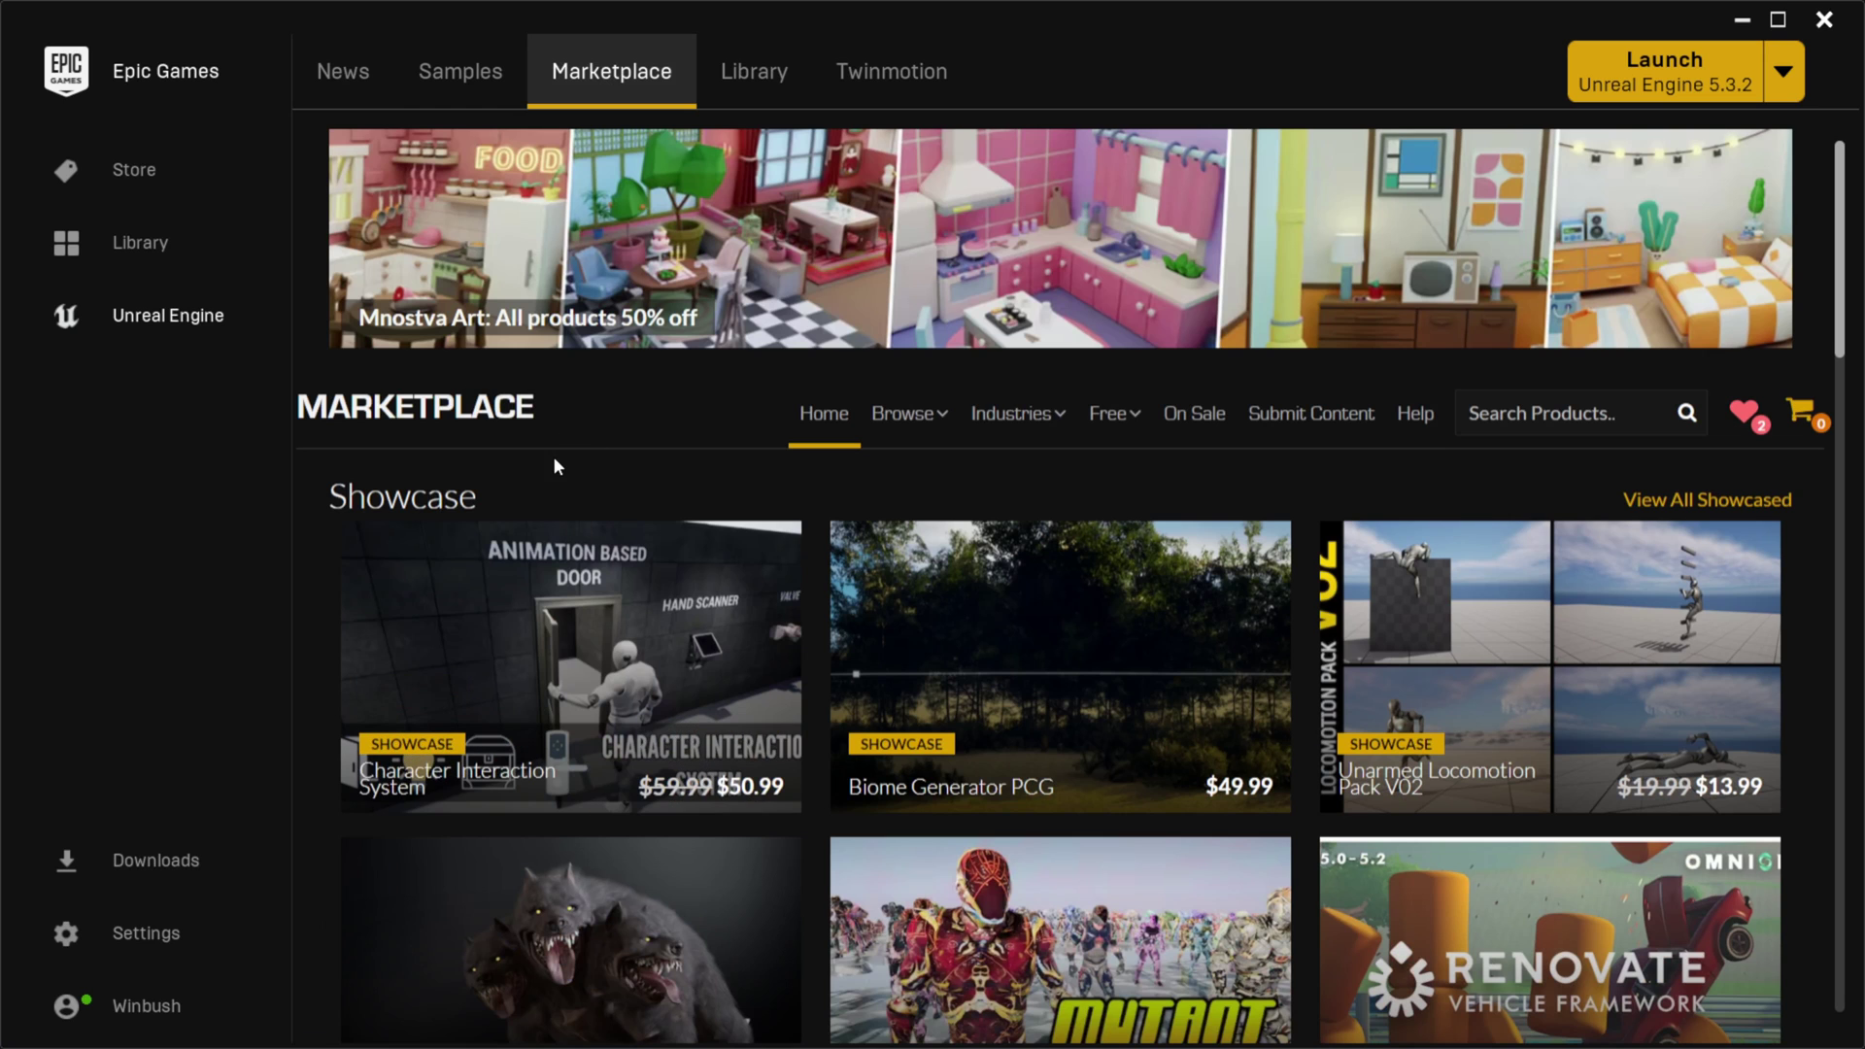
left_click(1505, 413)
type("substan")
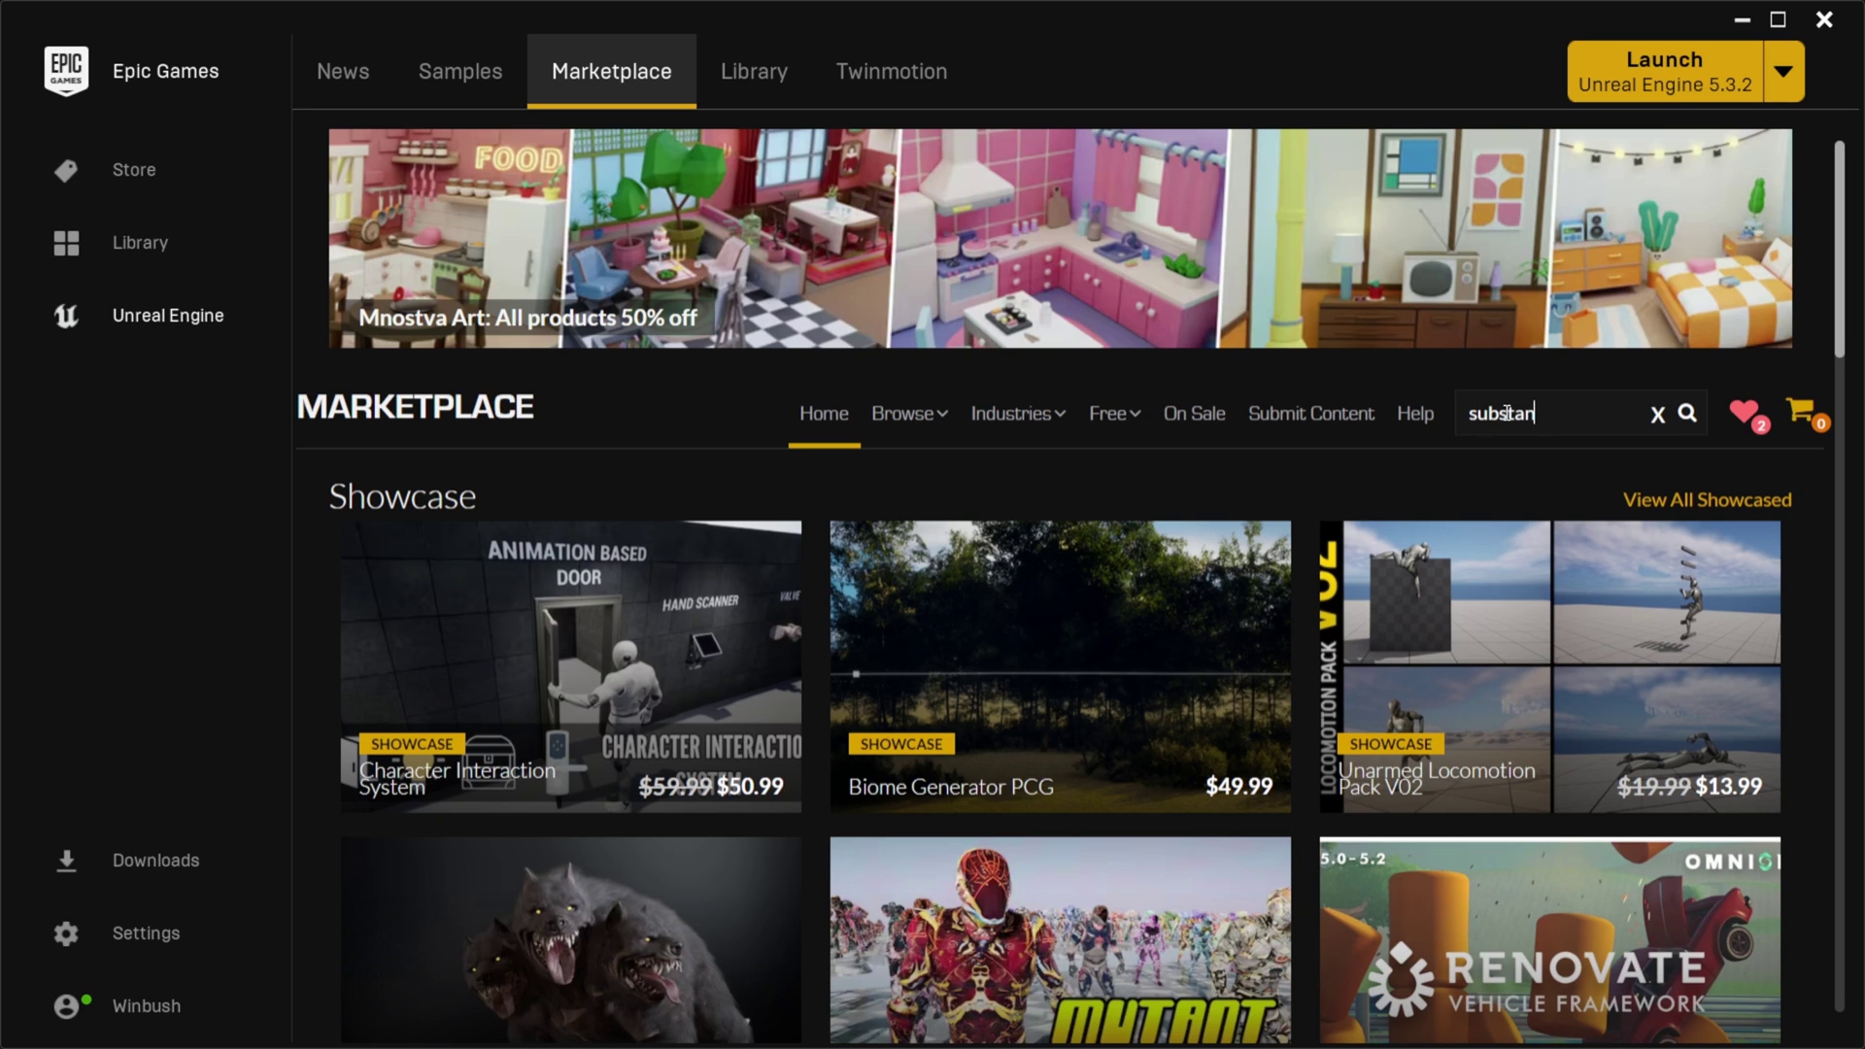
type("ce")
key("Return")
left_click(1232, 526)
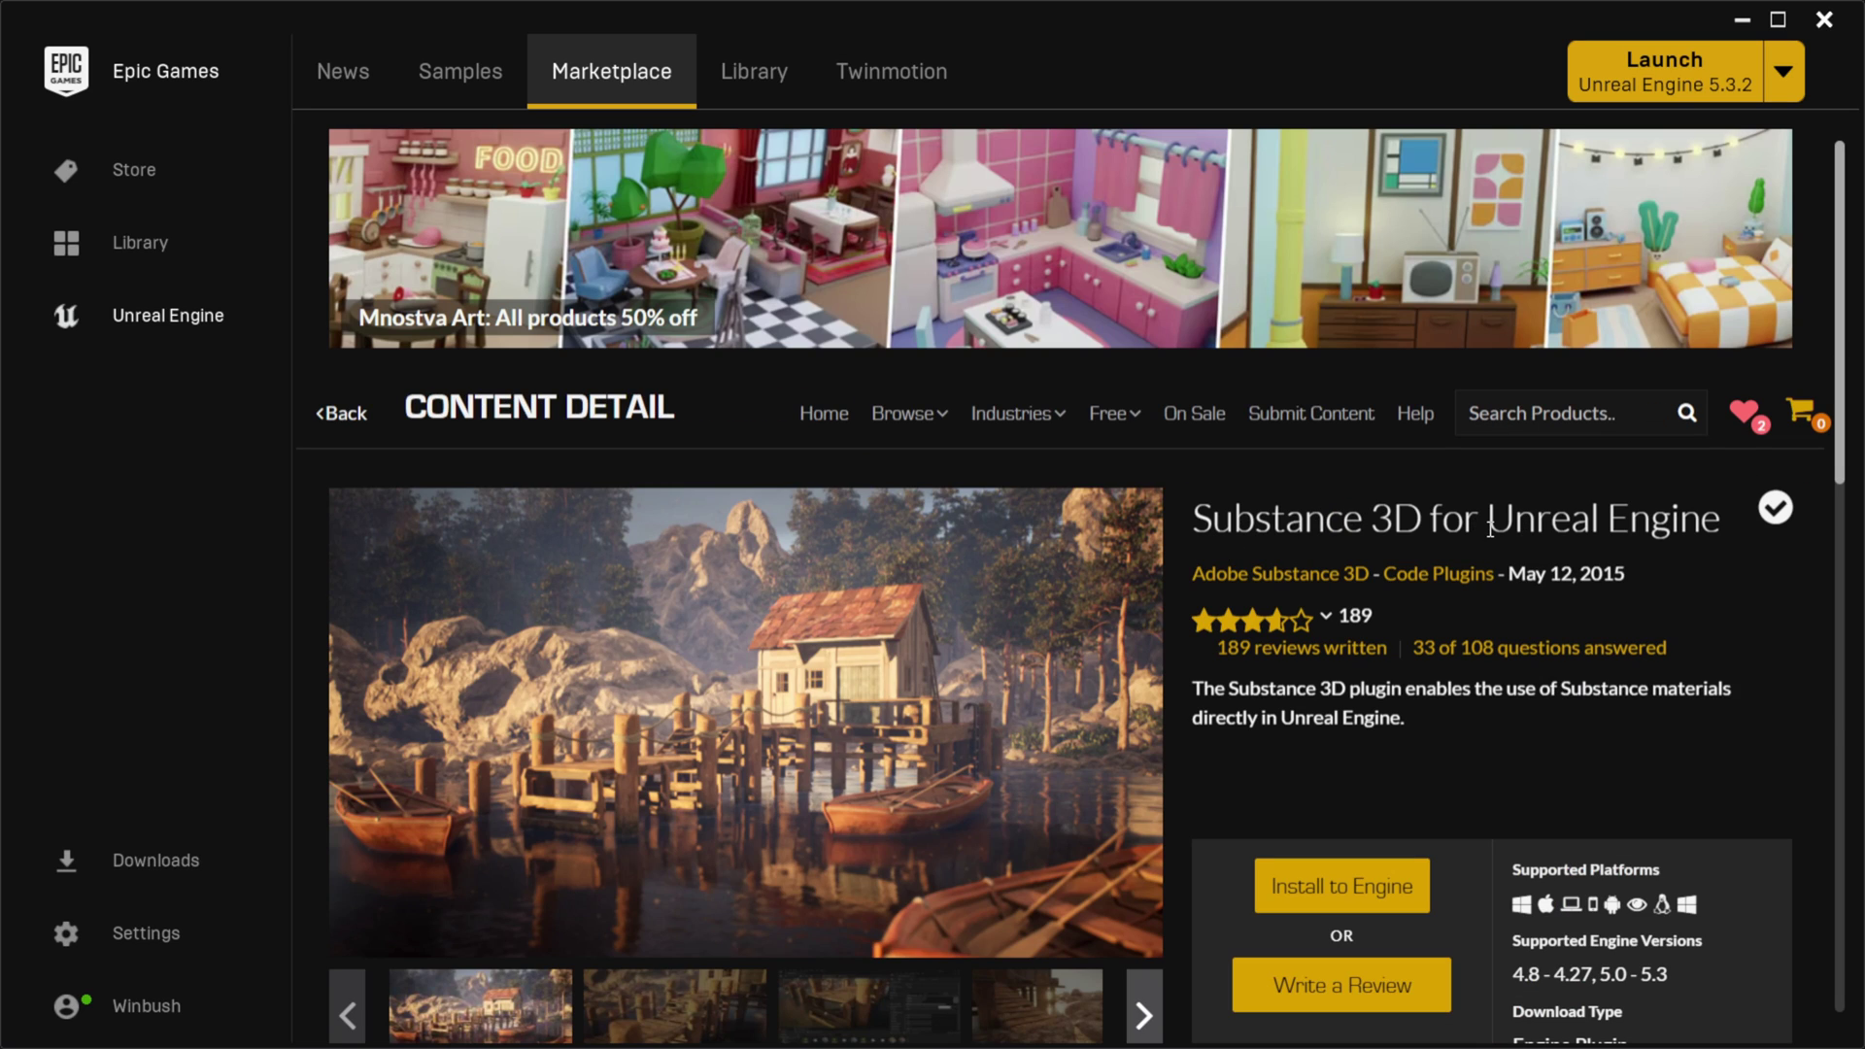
- Start installing the Substance 3D plugin into an engine version
scroll(1487, 530, "down", 3)
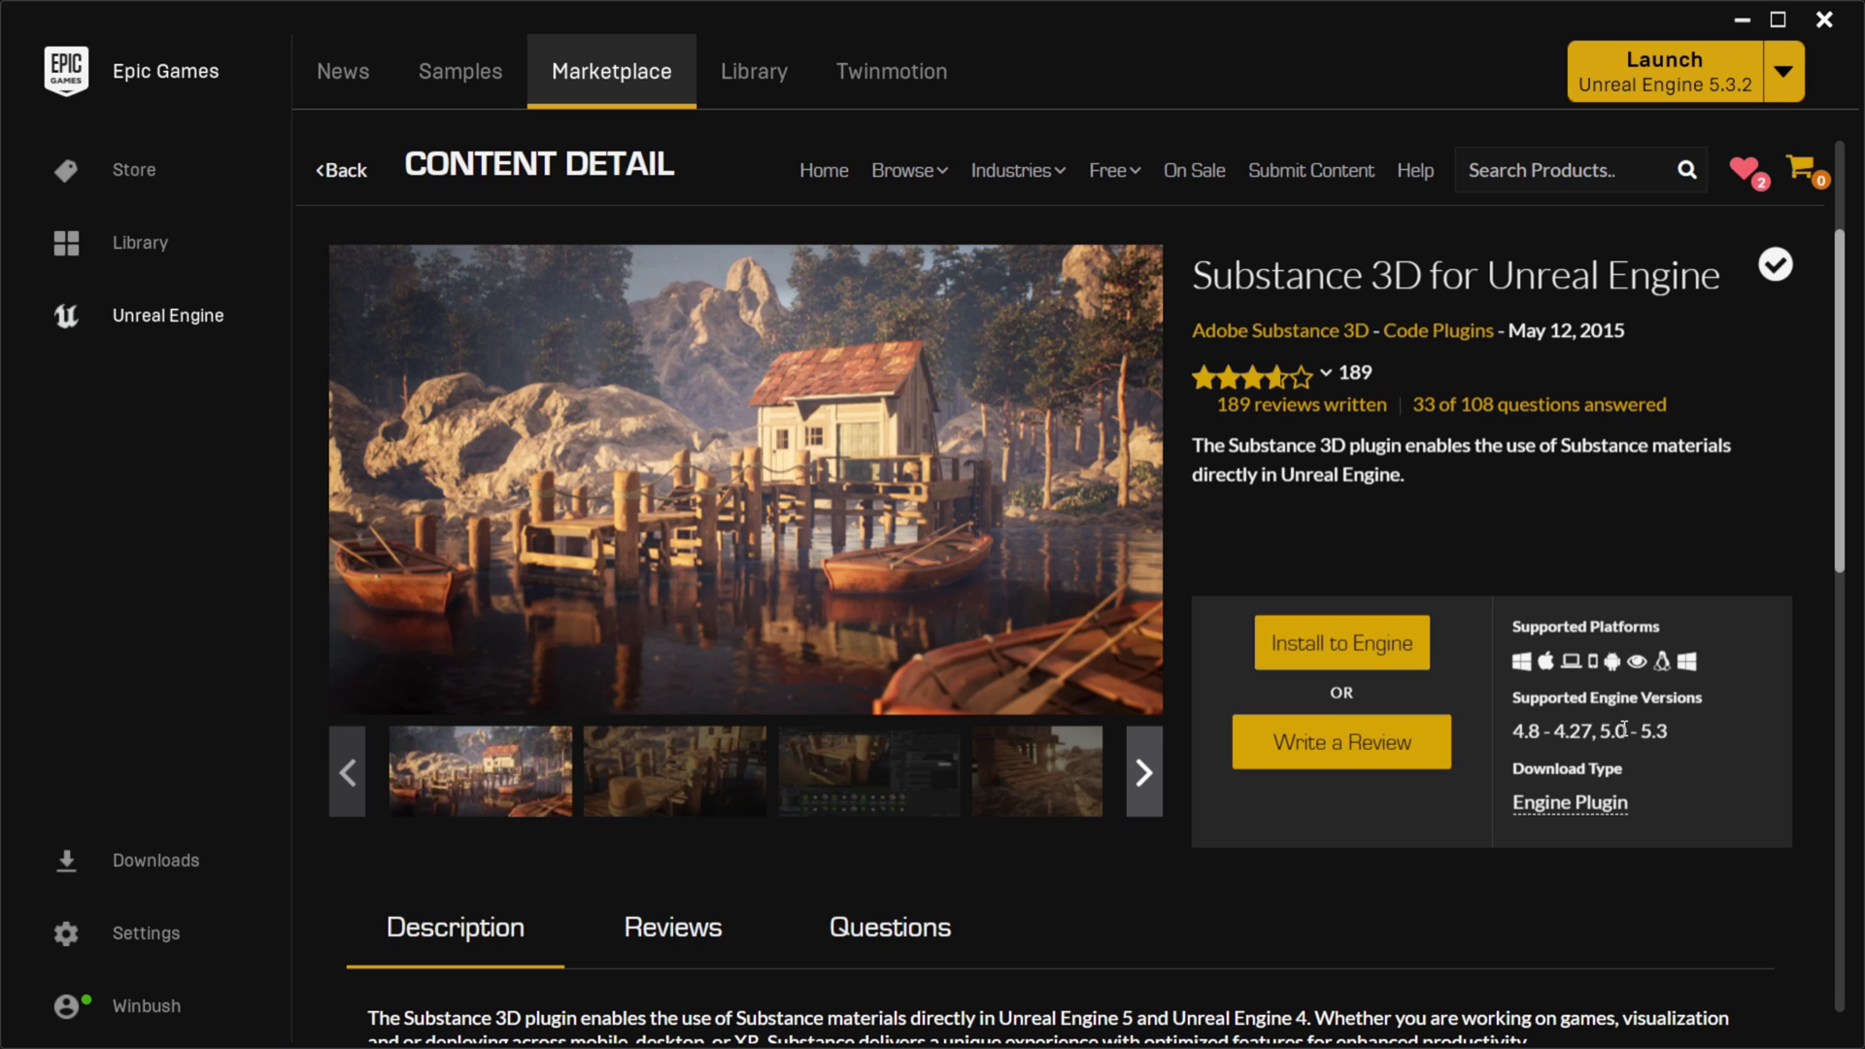
left_click(1346, 651)
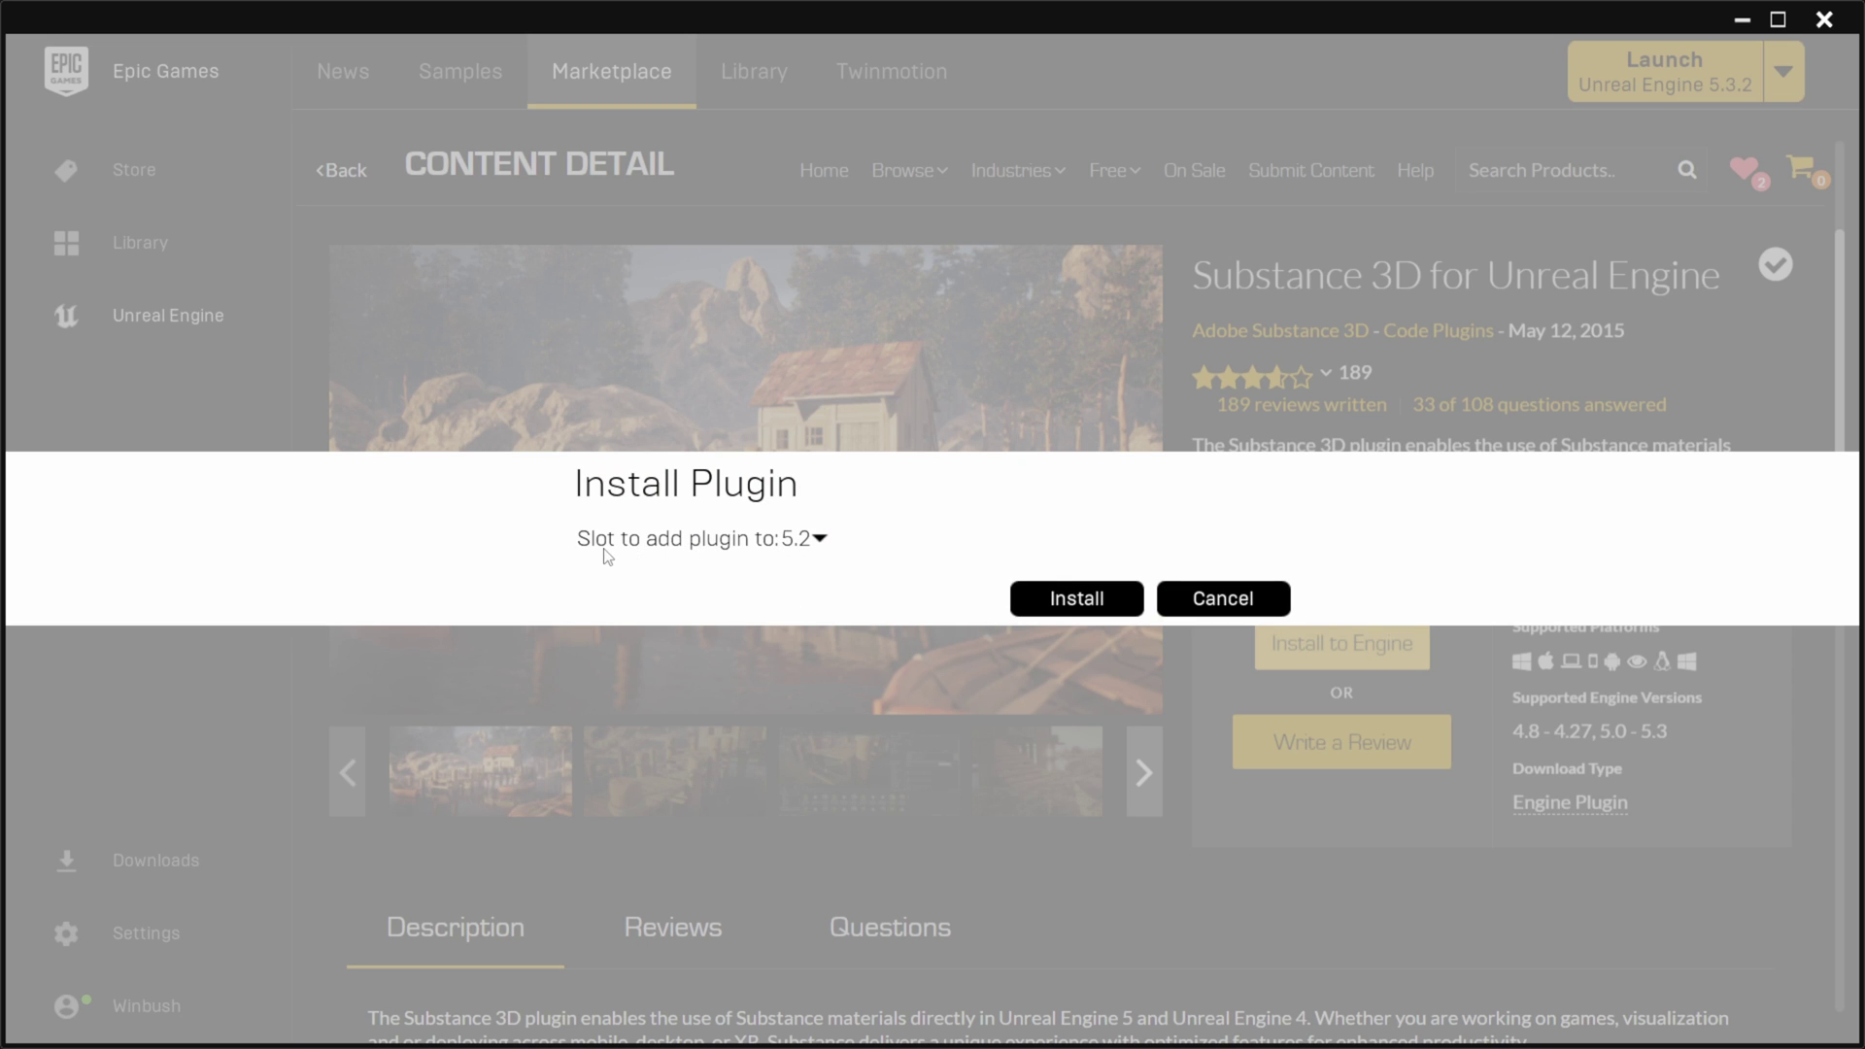
left_click(821, 540)
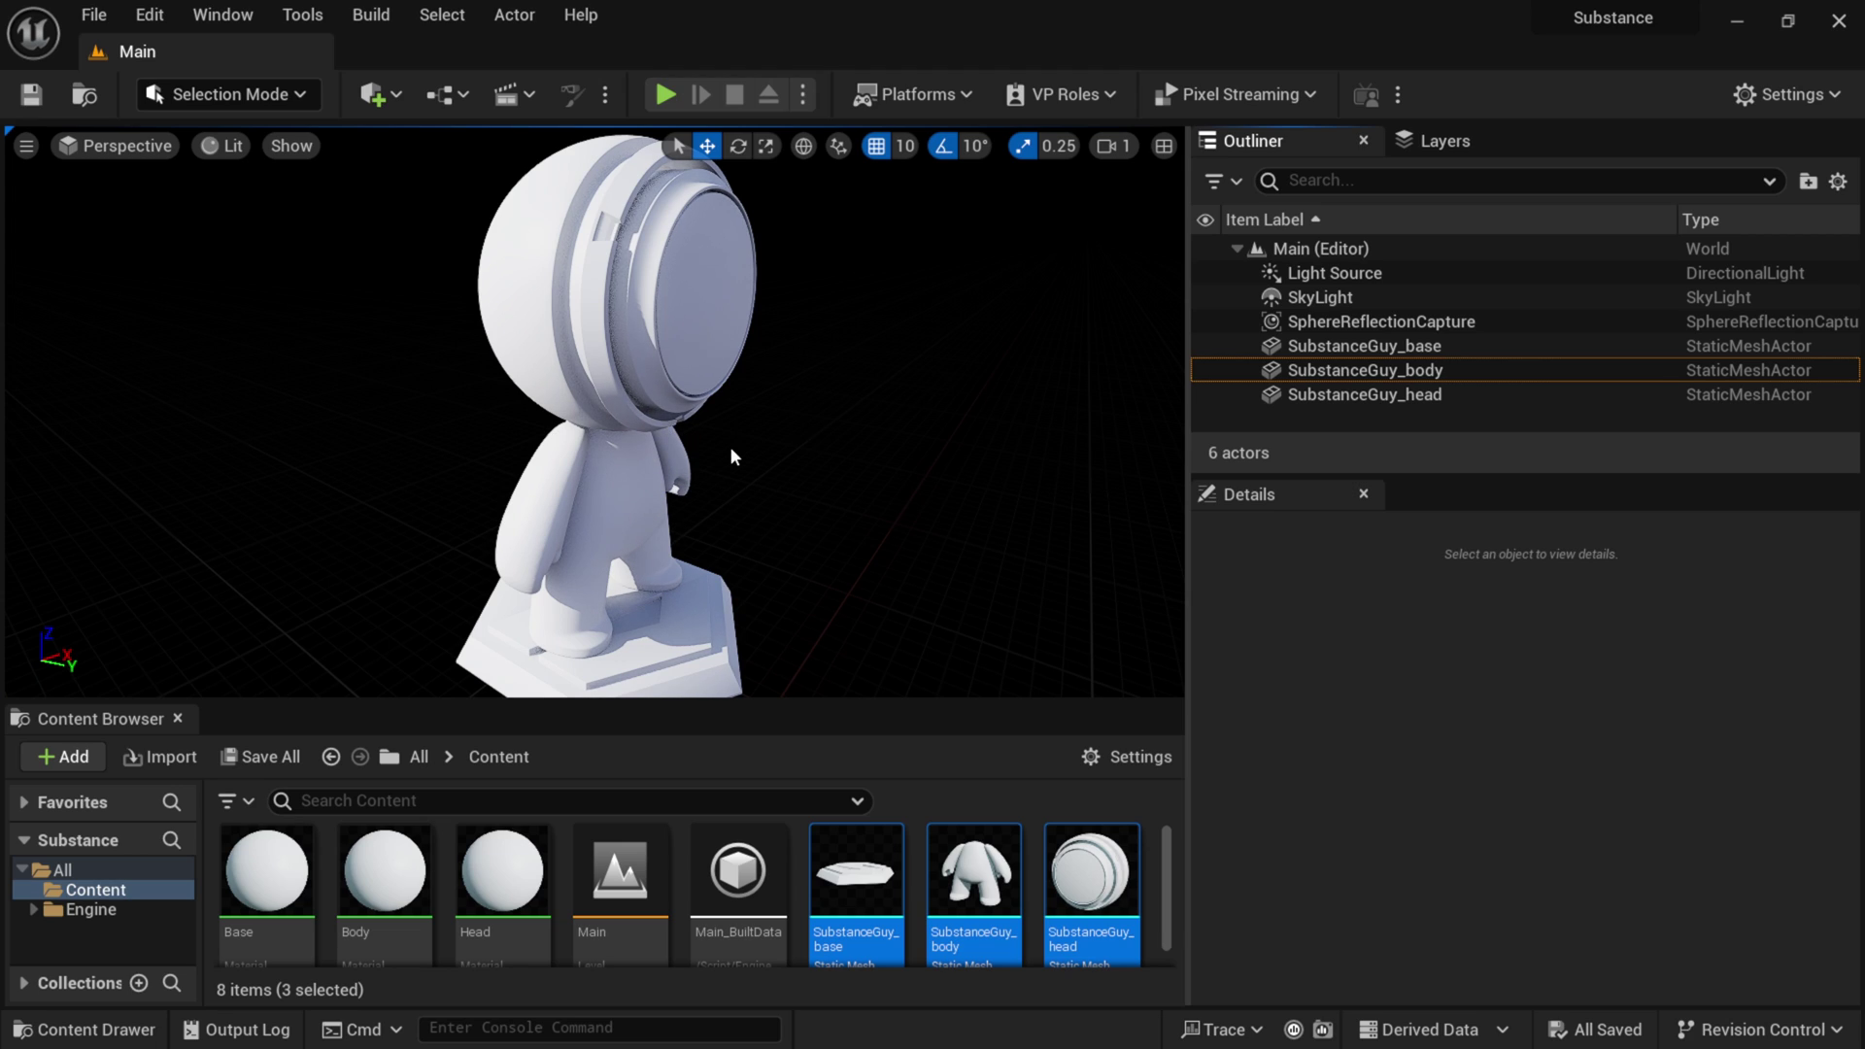
- Enable the Substance in UE5 plugin in the Plugins manager and restart the editor
left_click(149, 14)
left_click(199, 404)
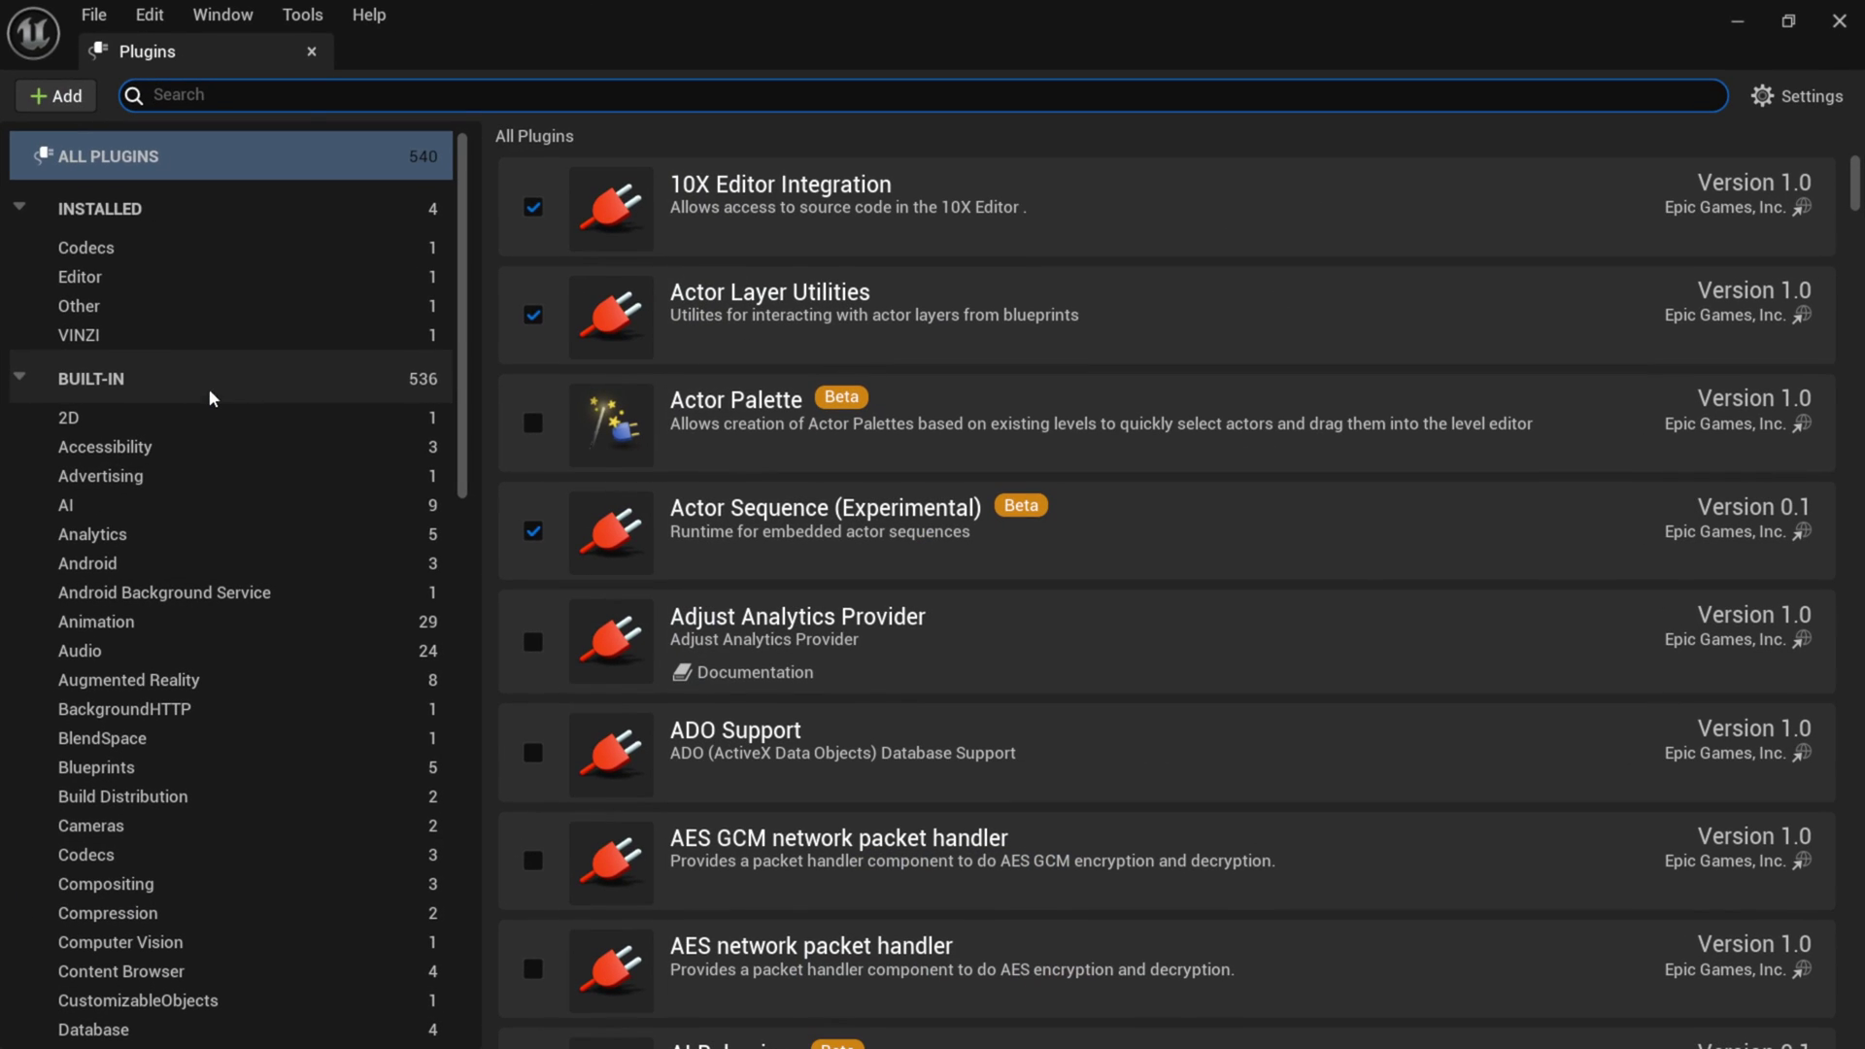
type("substance")
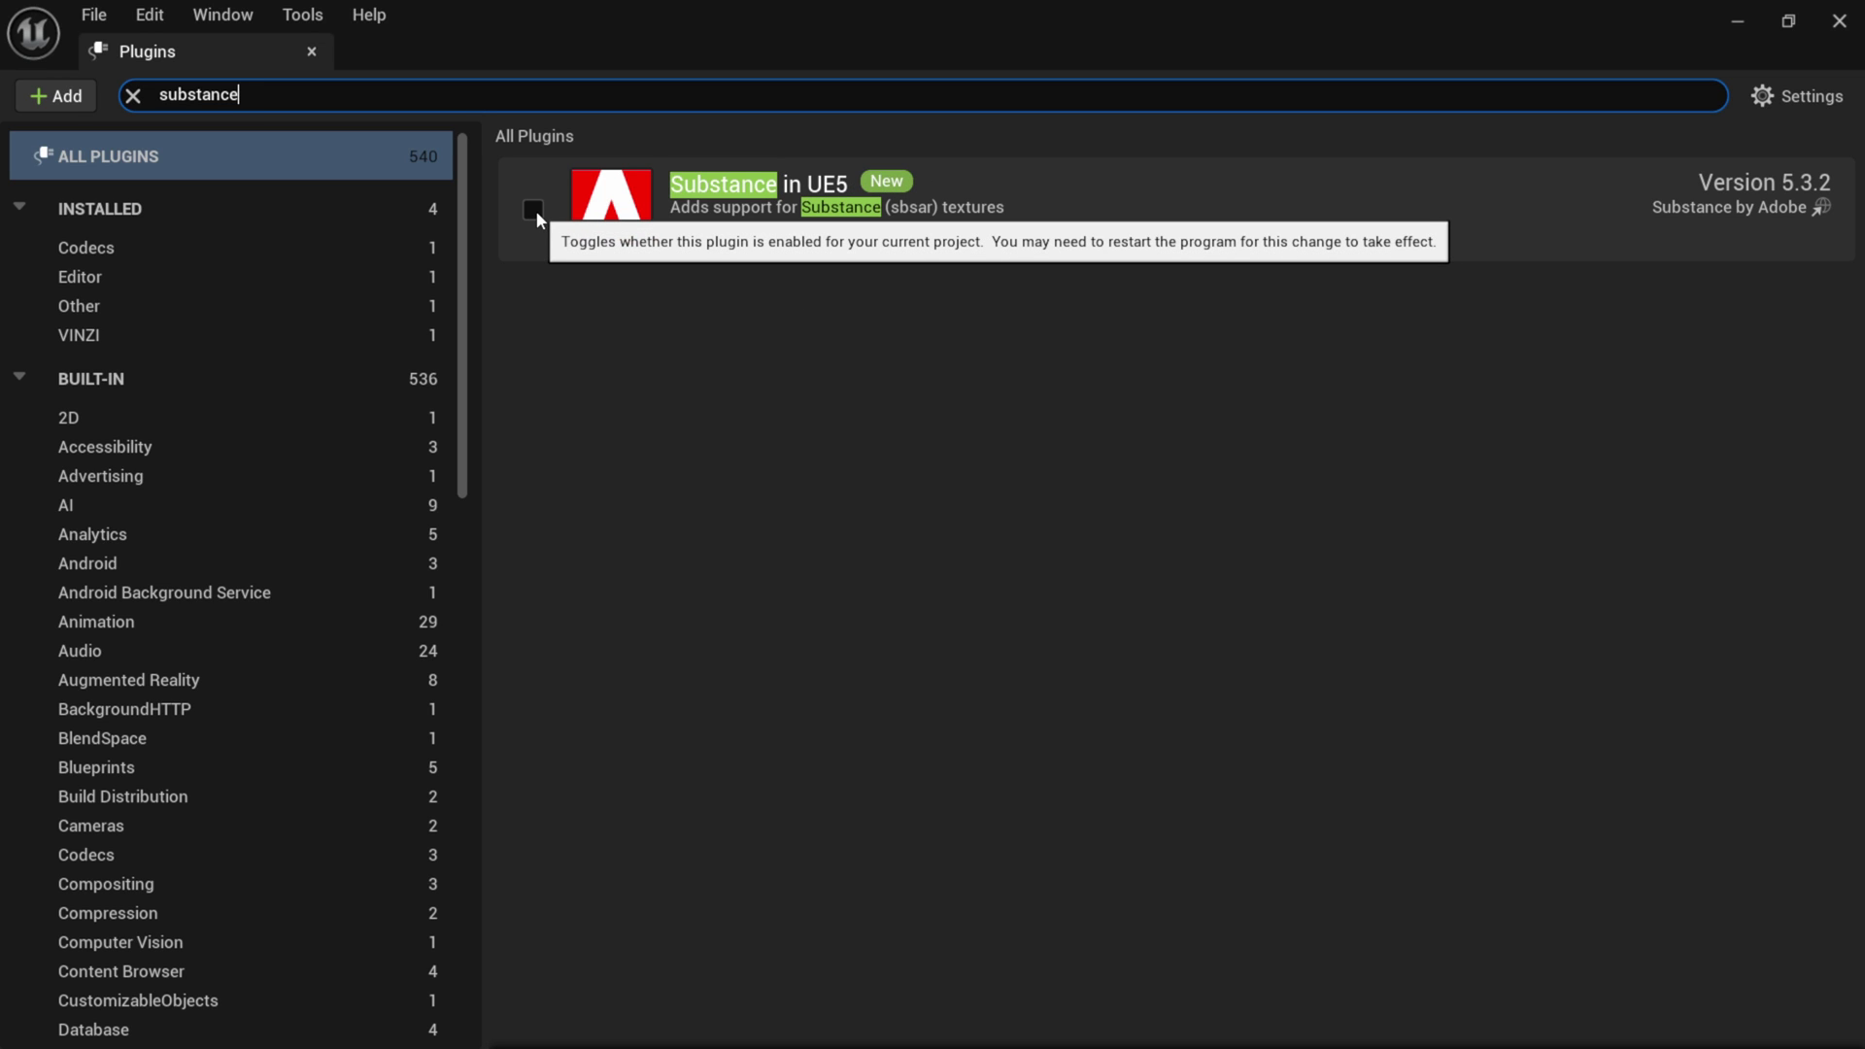
left_click(534, 211)
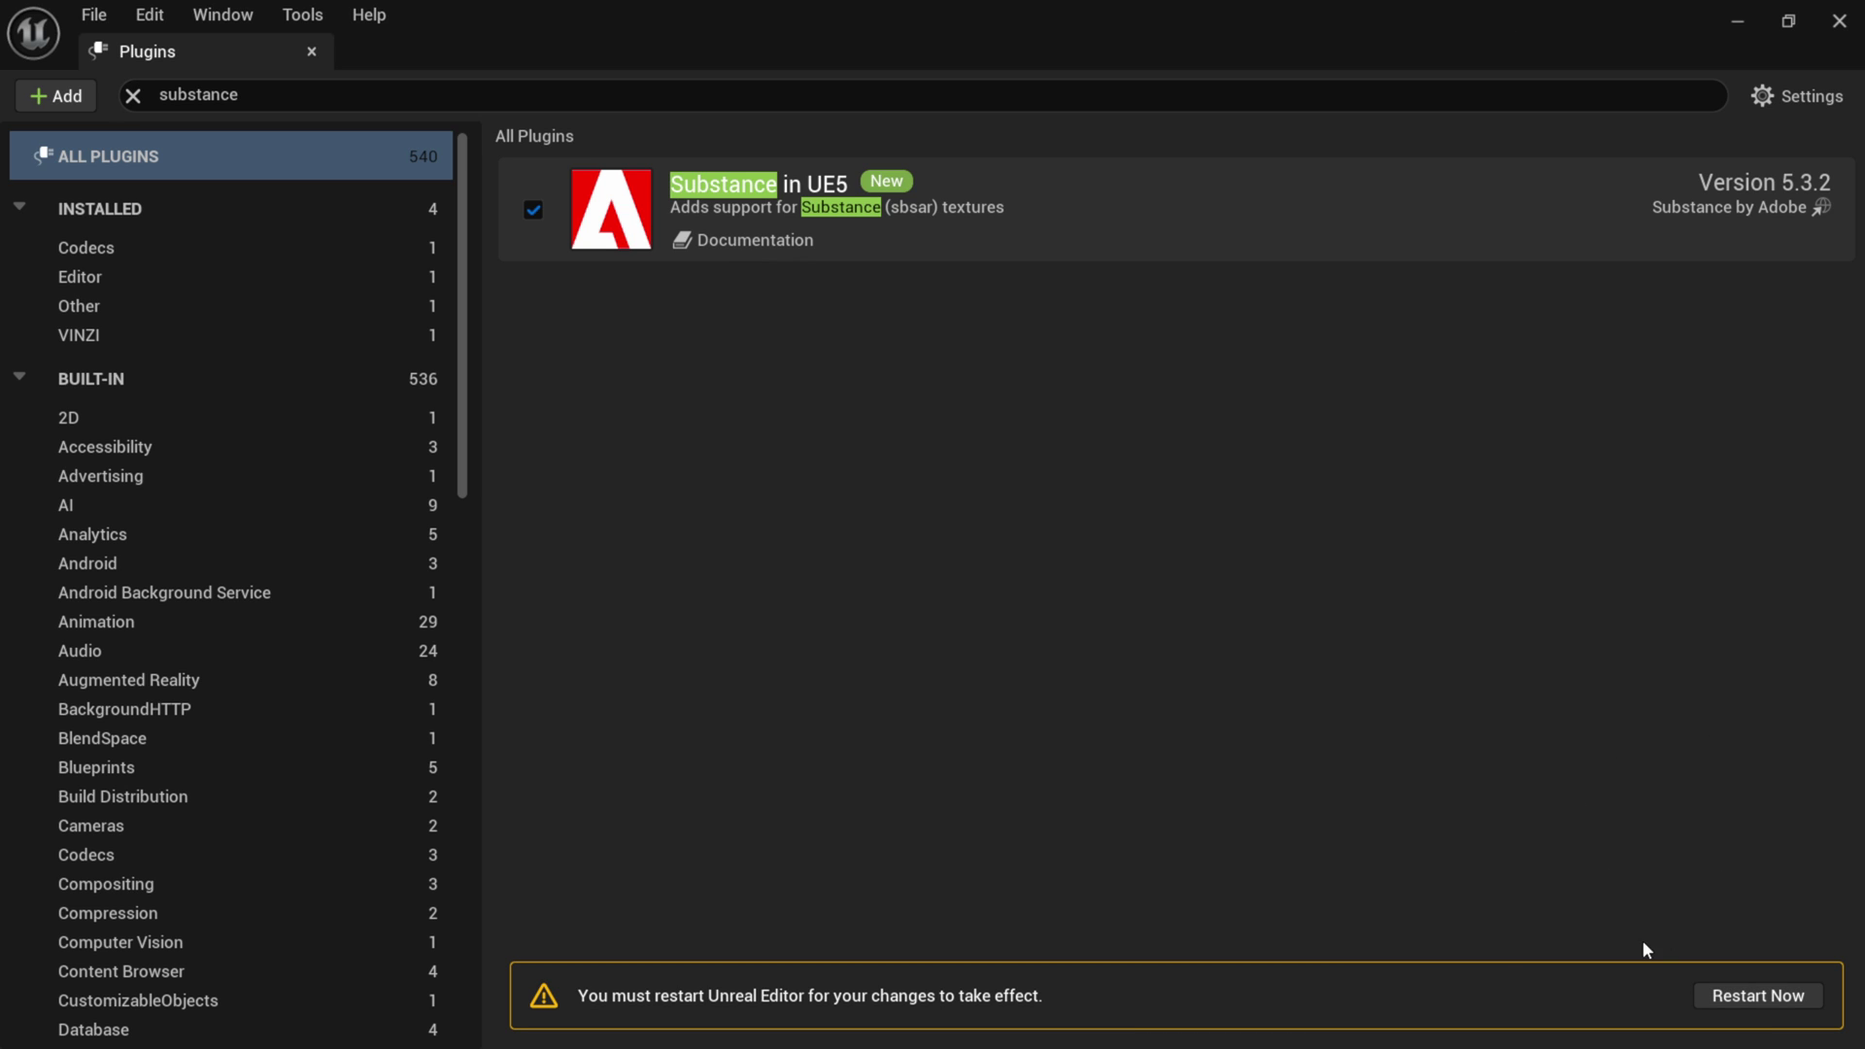
left_click(1758, 1004)
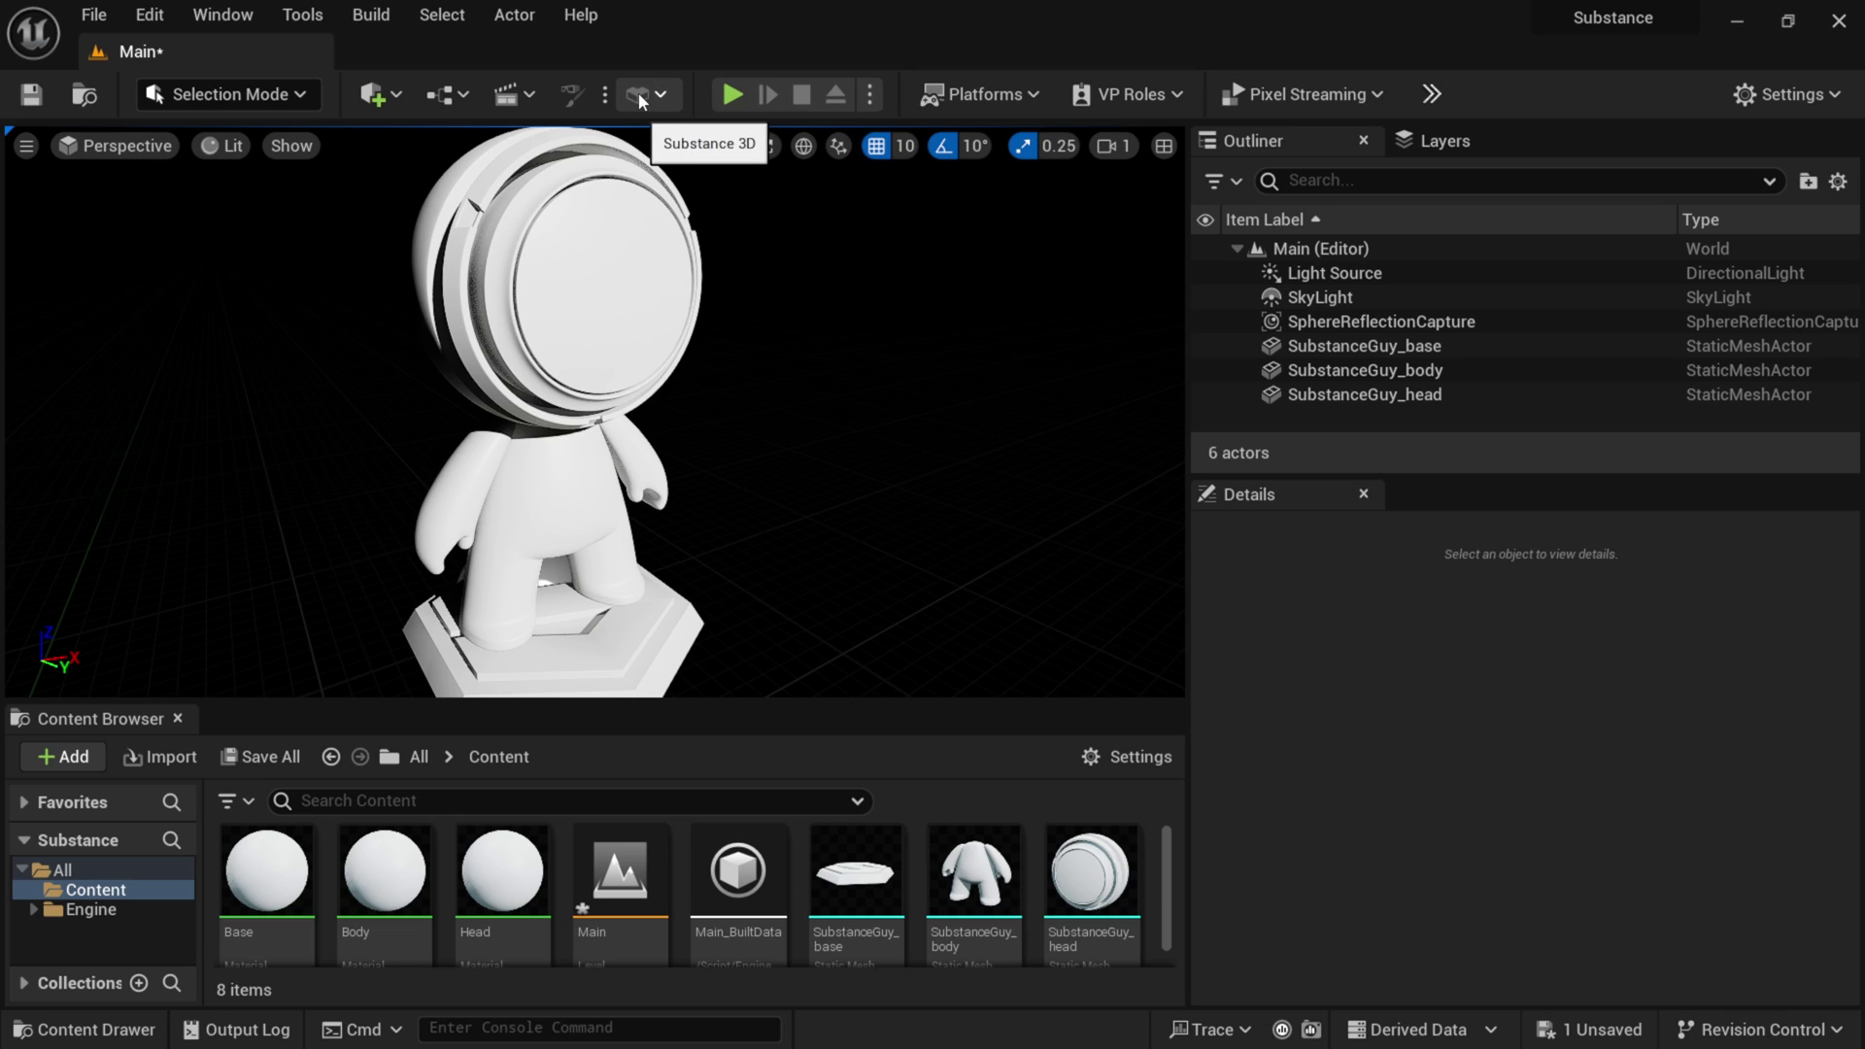
- Launch the Substance 3D assets library from the Substance 3D toolbar menu
left_click(658, 95)
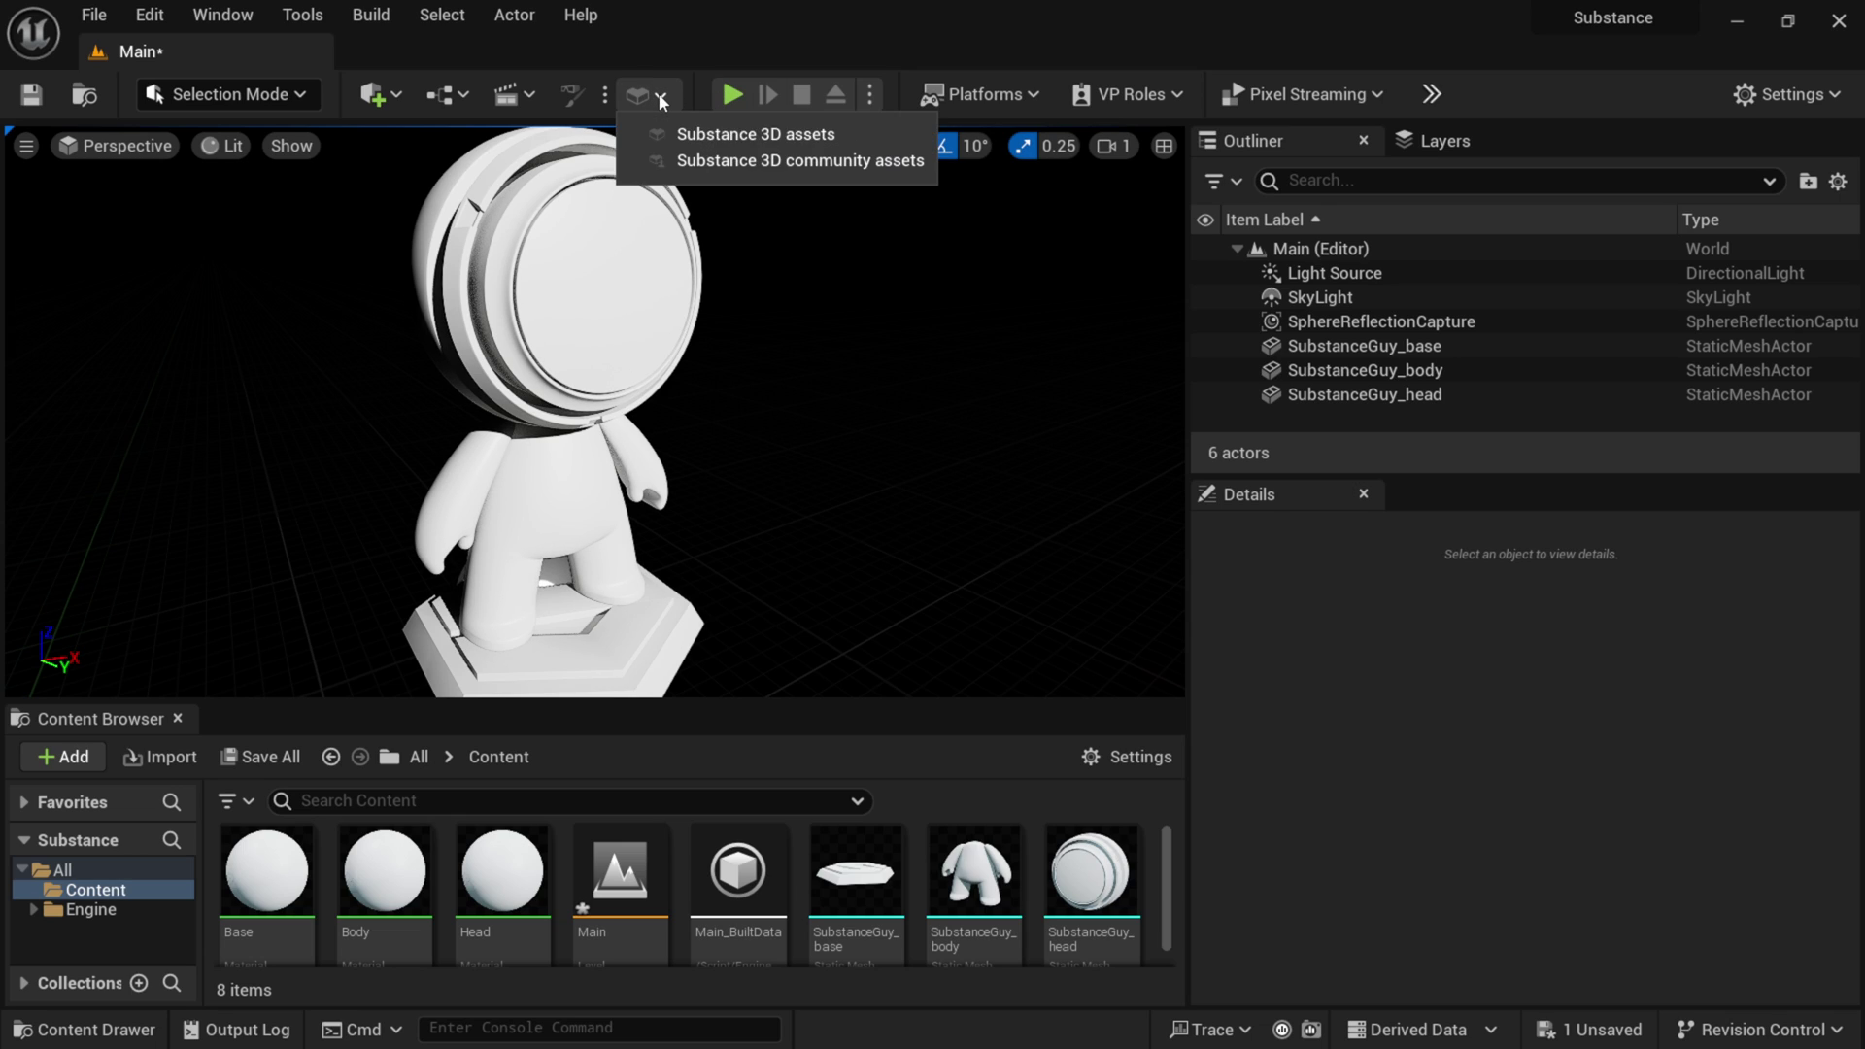
left_click(814, 135)
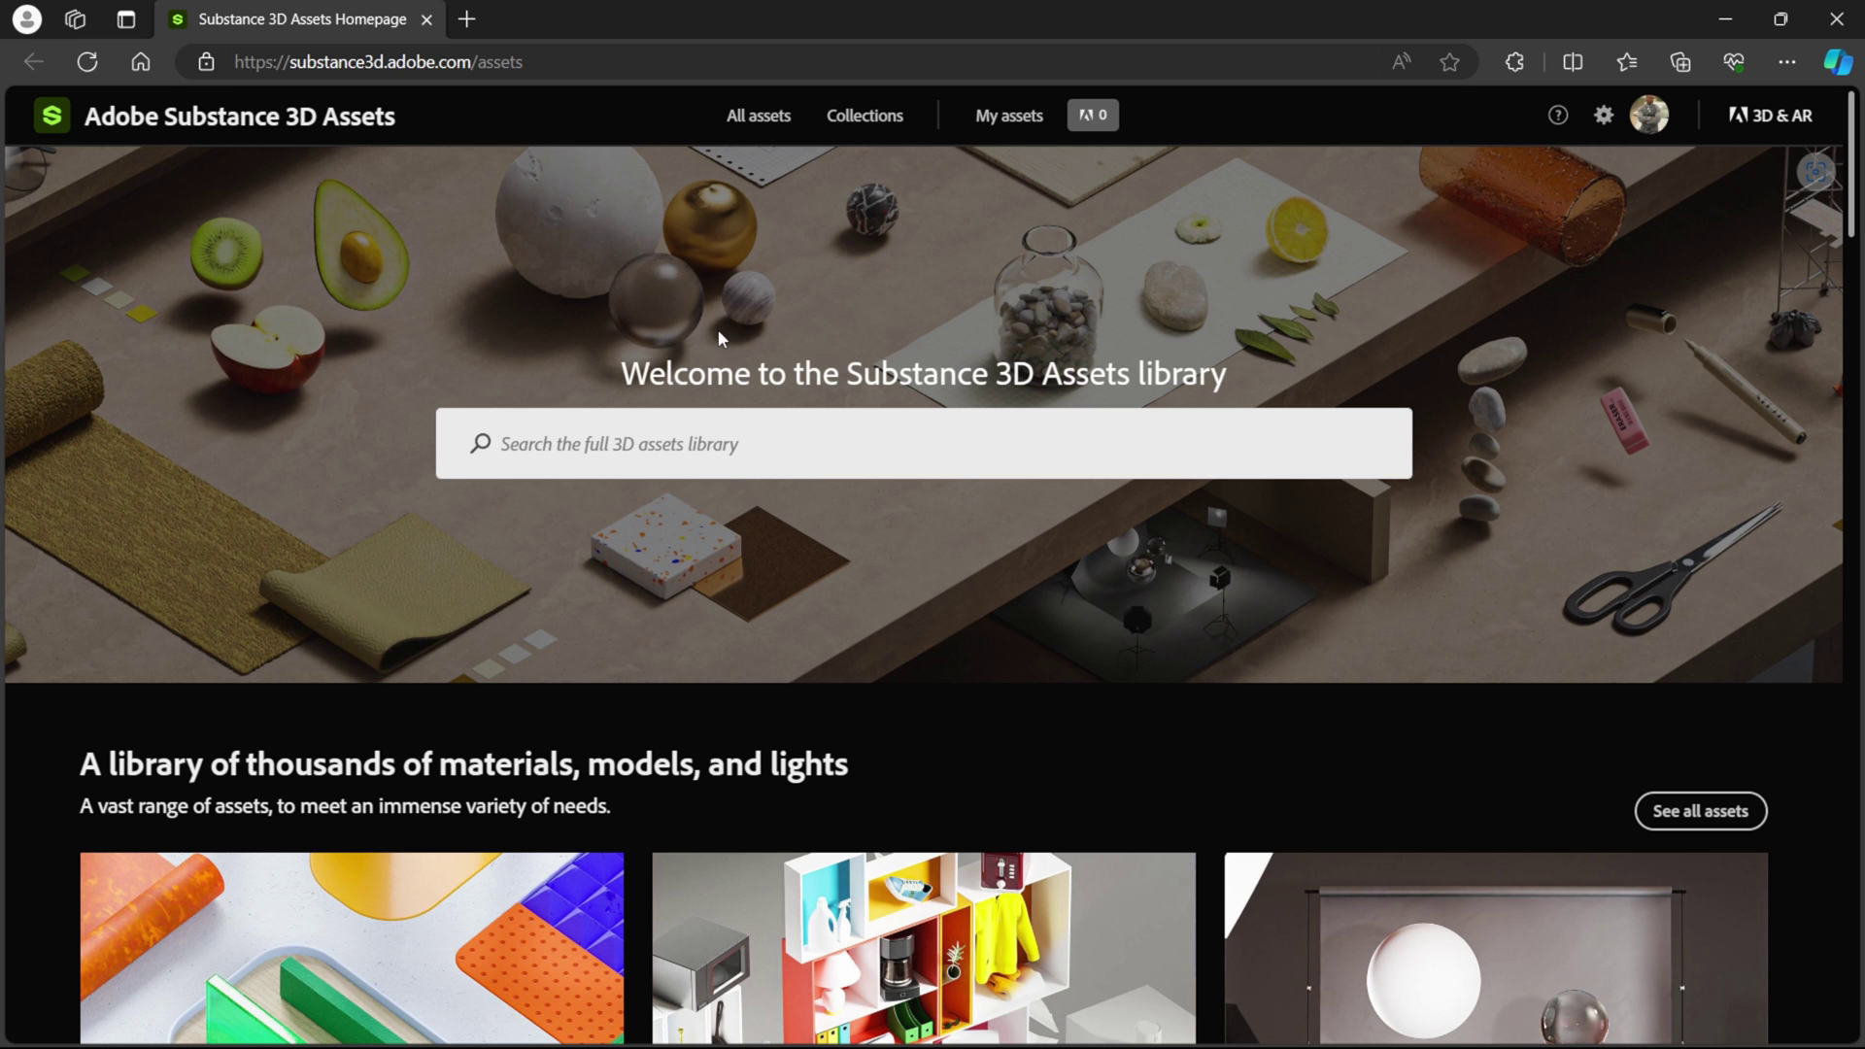
- Browse the Materials catalogue in Adobe Substance 3D Assets
scroll(719, 336, "down", 4)
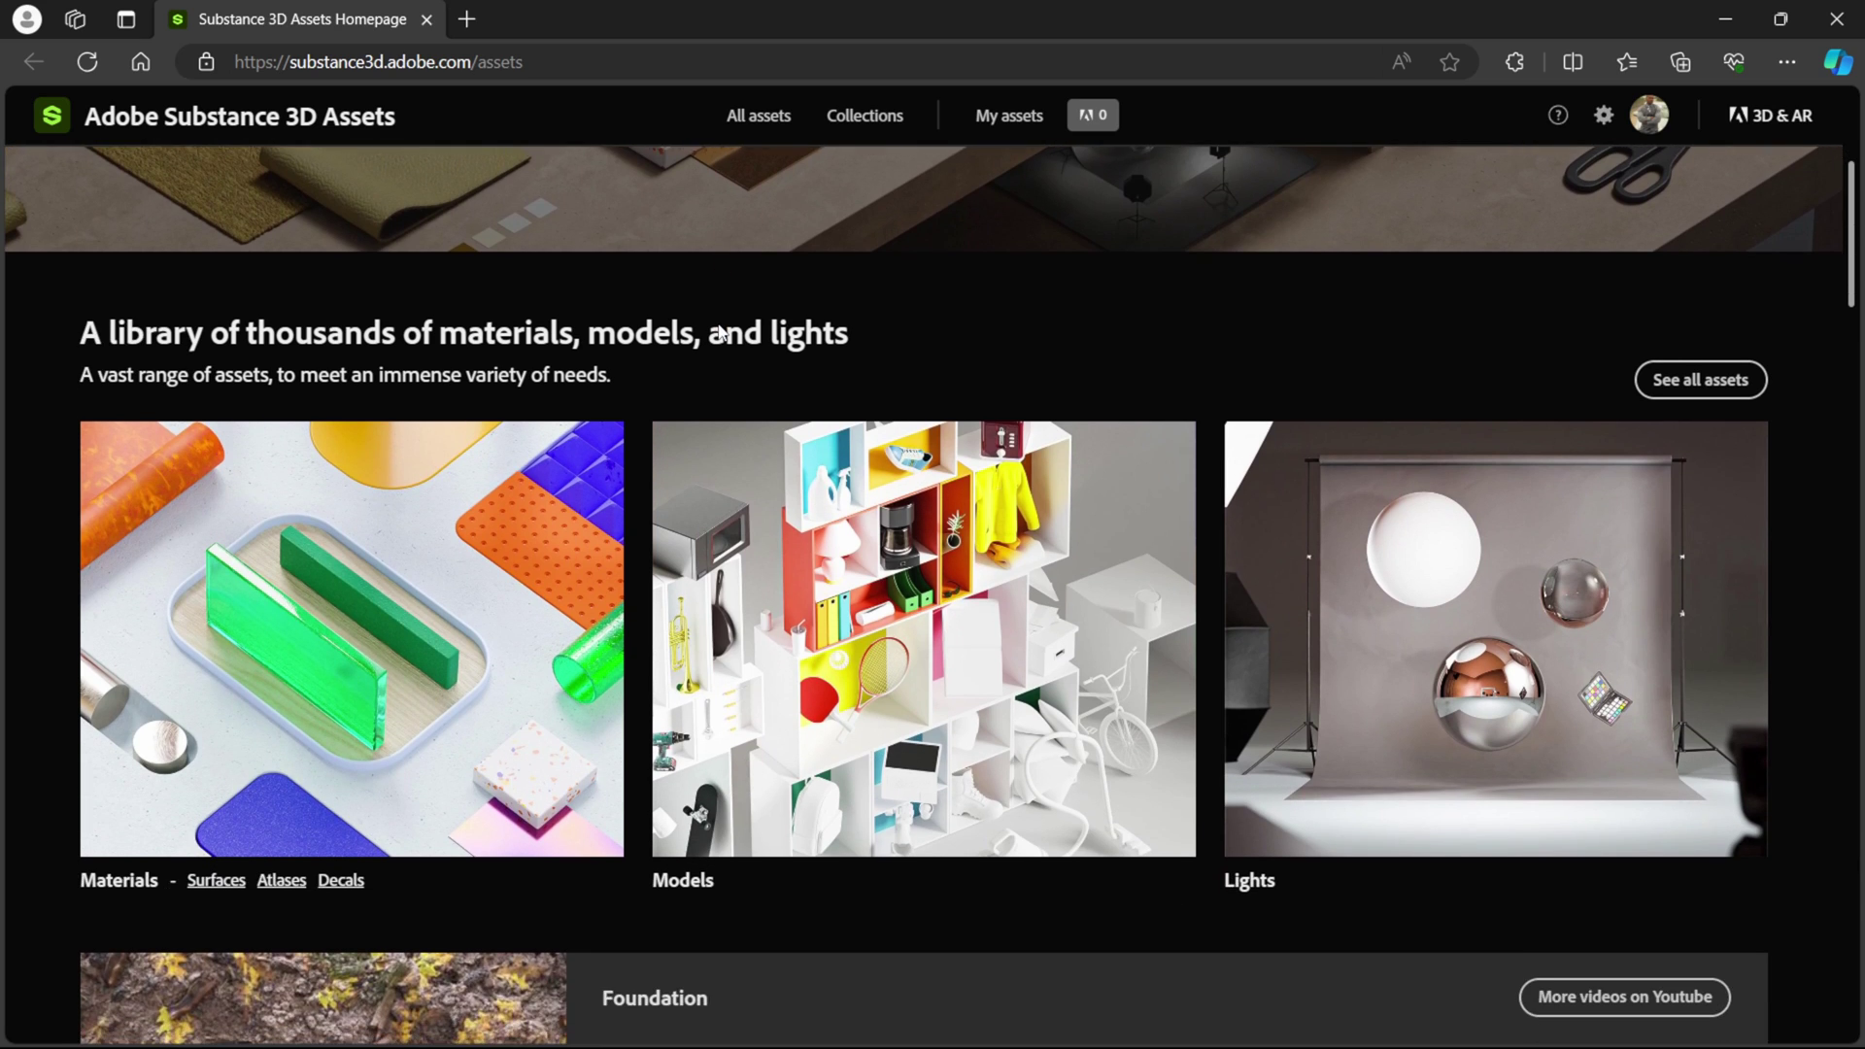
scroll(718, 334, "down", 3)
left_click(175, 354)
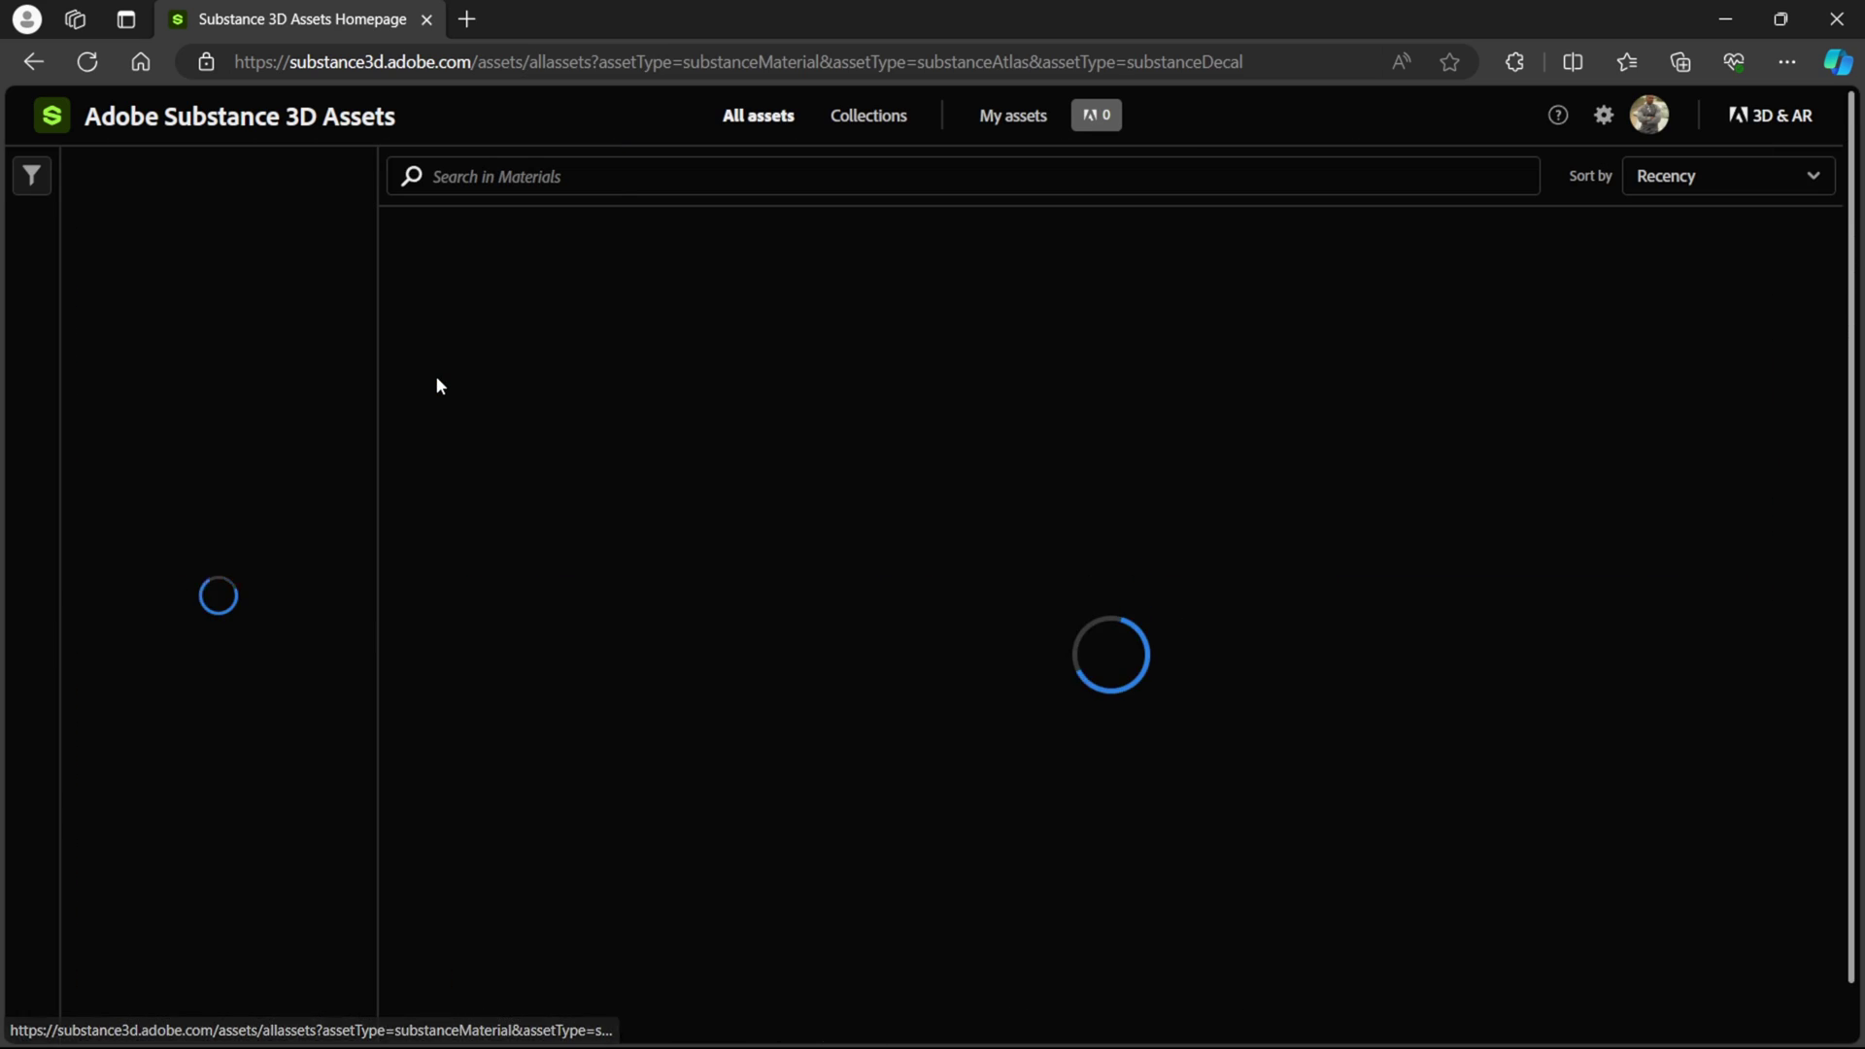
scroll(654, 437, "down", 1)
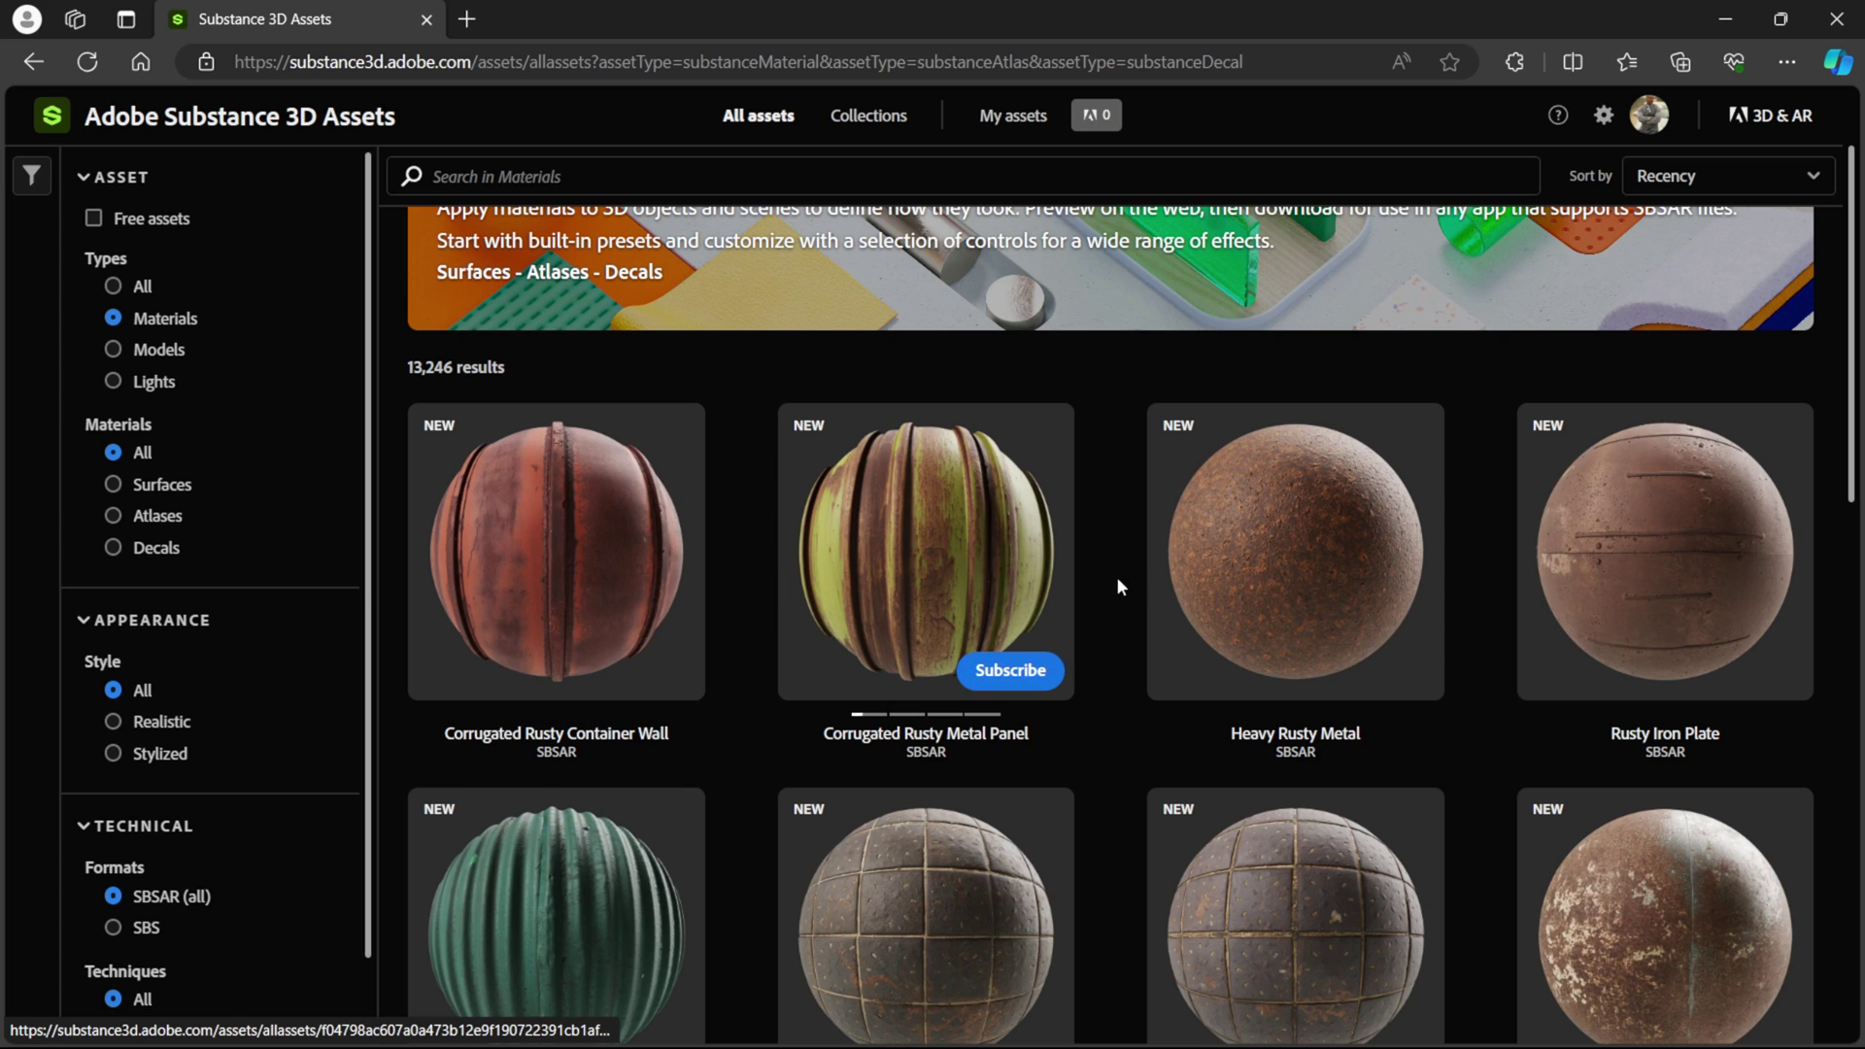
scroll(669, 616, "up", 1)
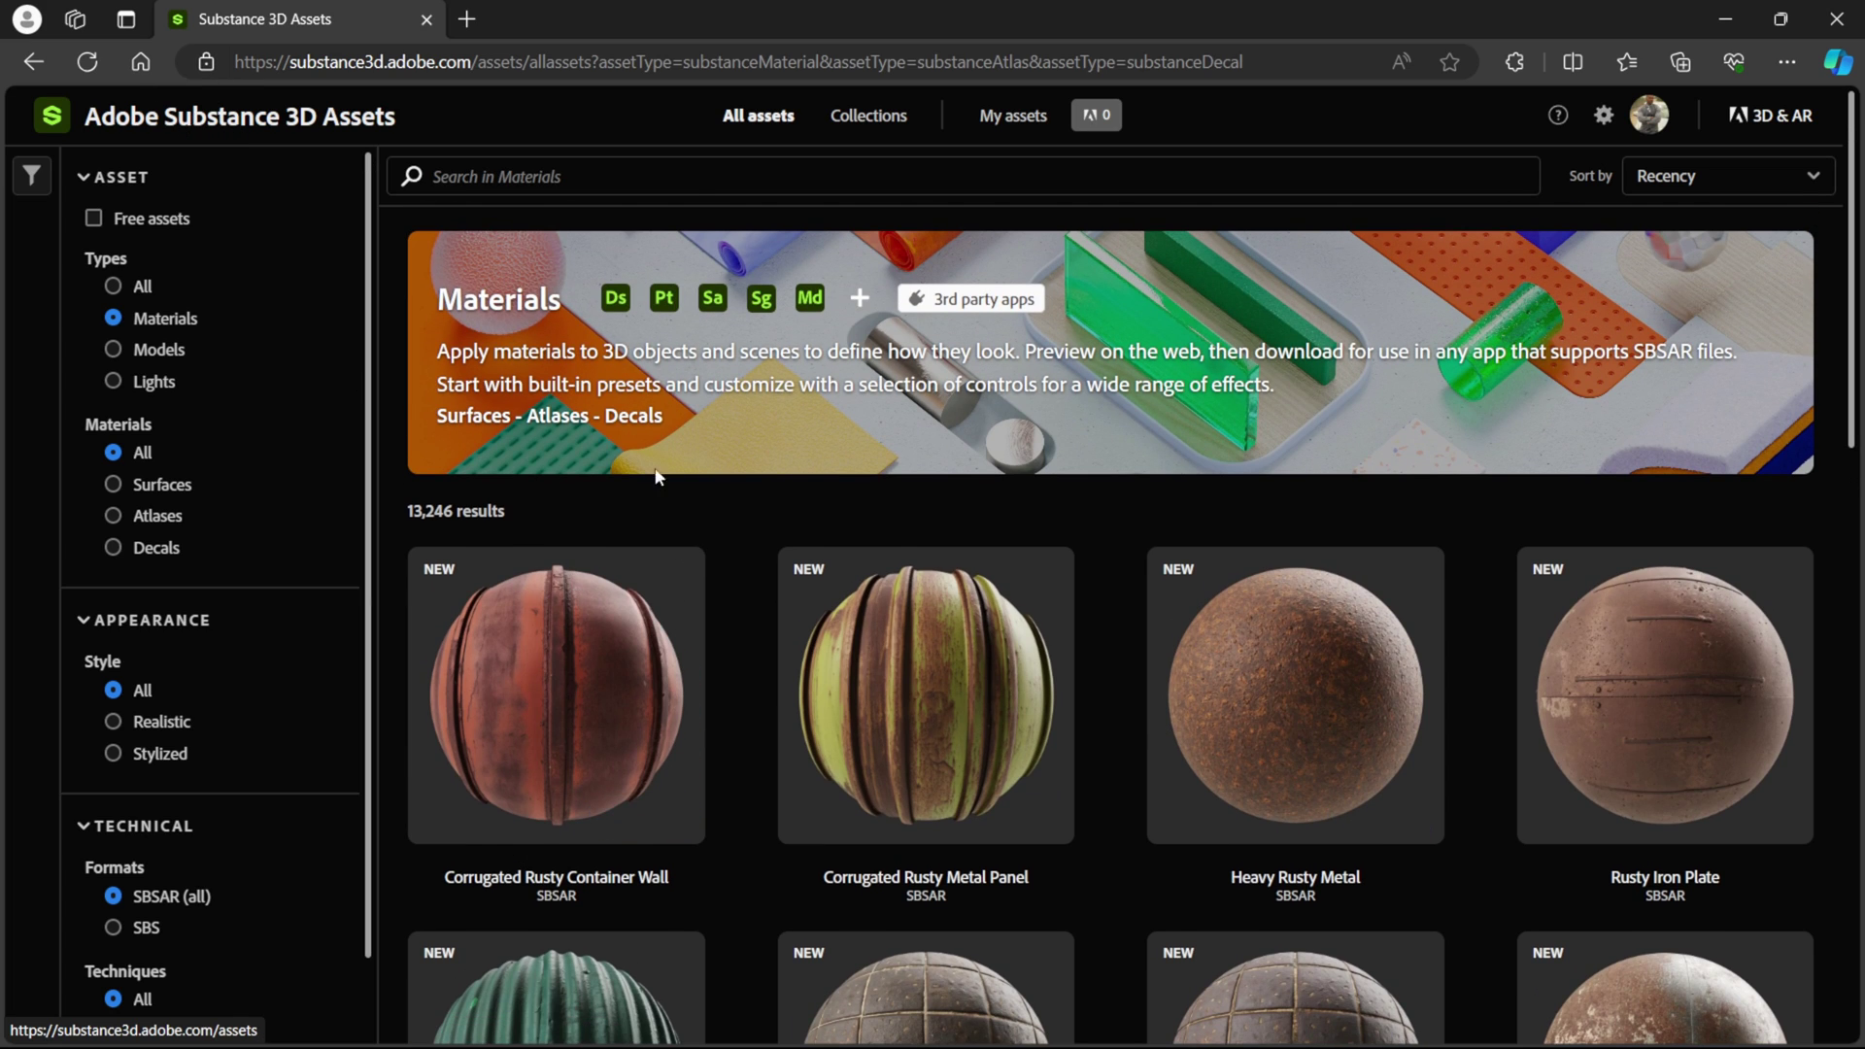
scroll(680, 719, "down", 2)
scroll(742, 568, "down", 3)
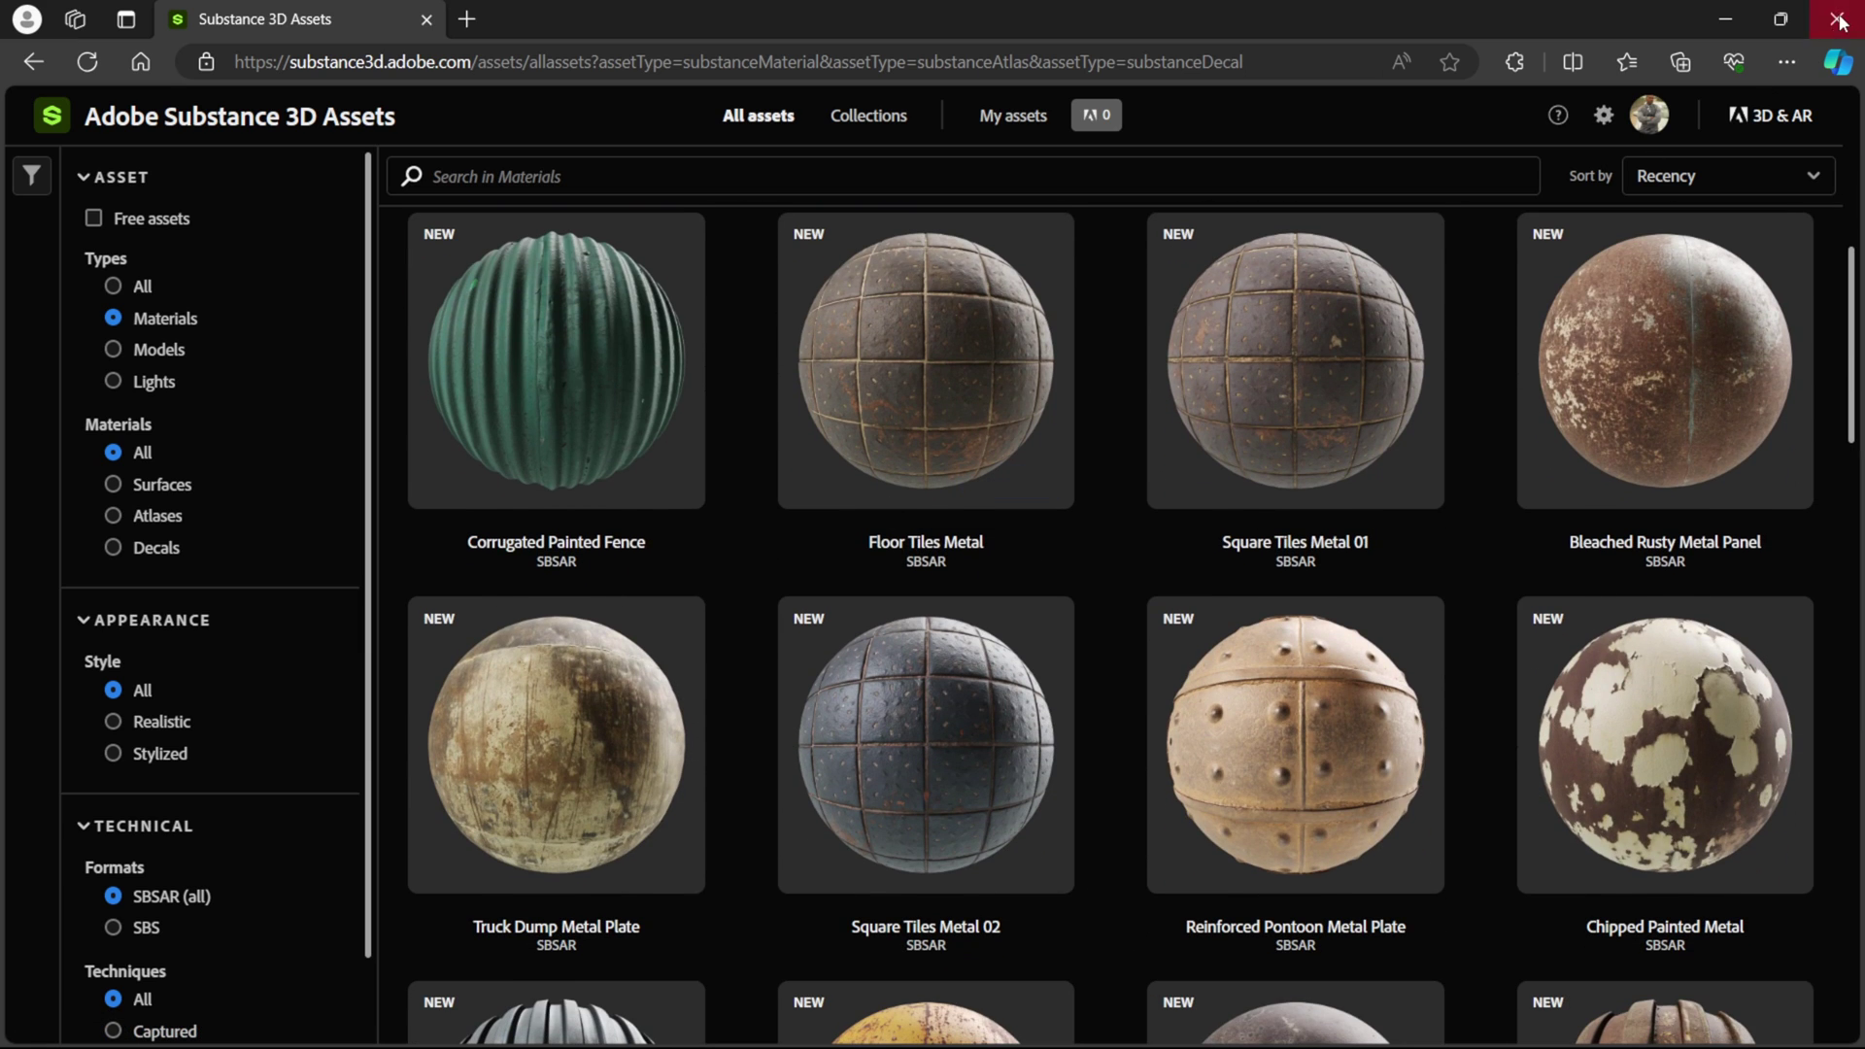
- Close the browser and launch Substance 3D community assets from Unreal's Substance 3D menu
left_click(1838, 21)
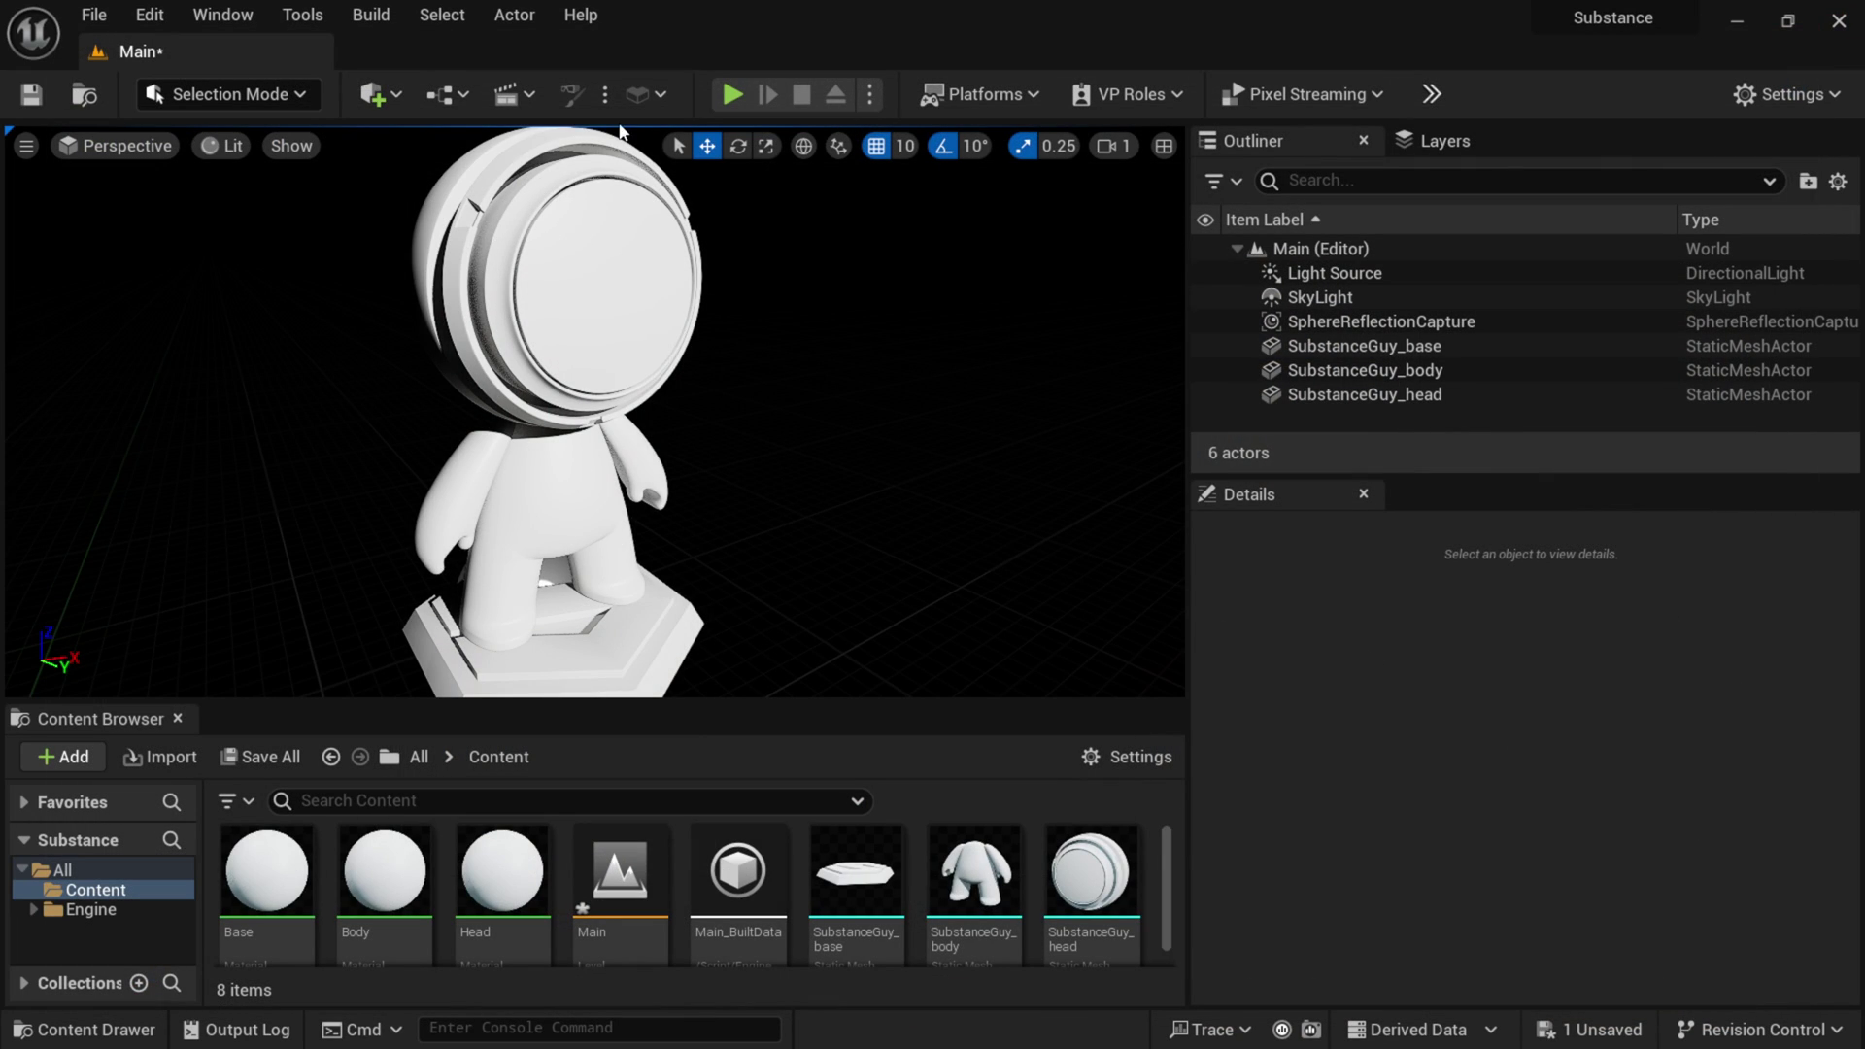
left_click(649, 96)
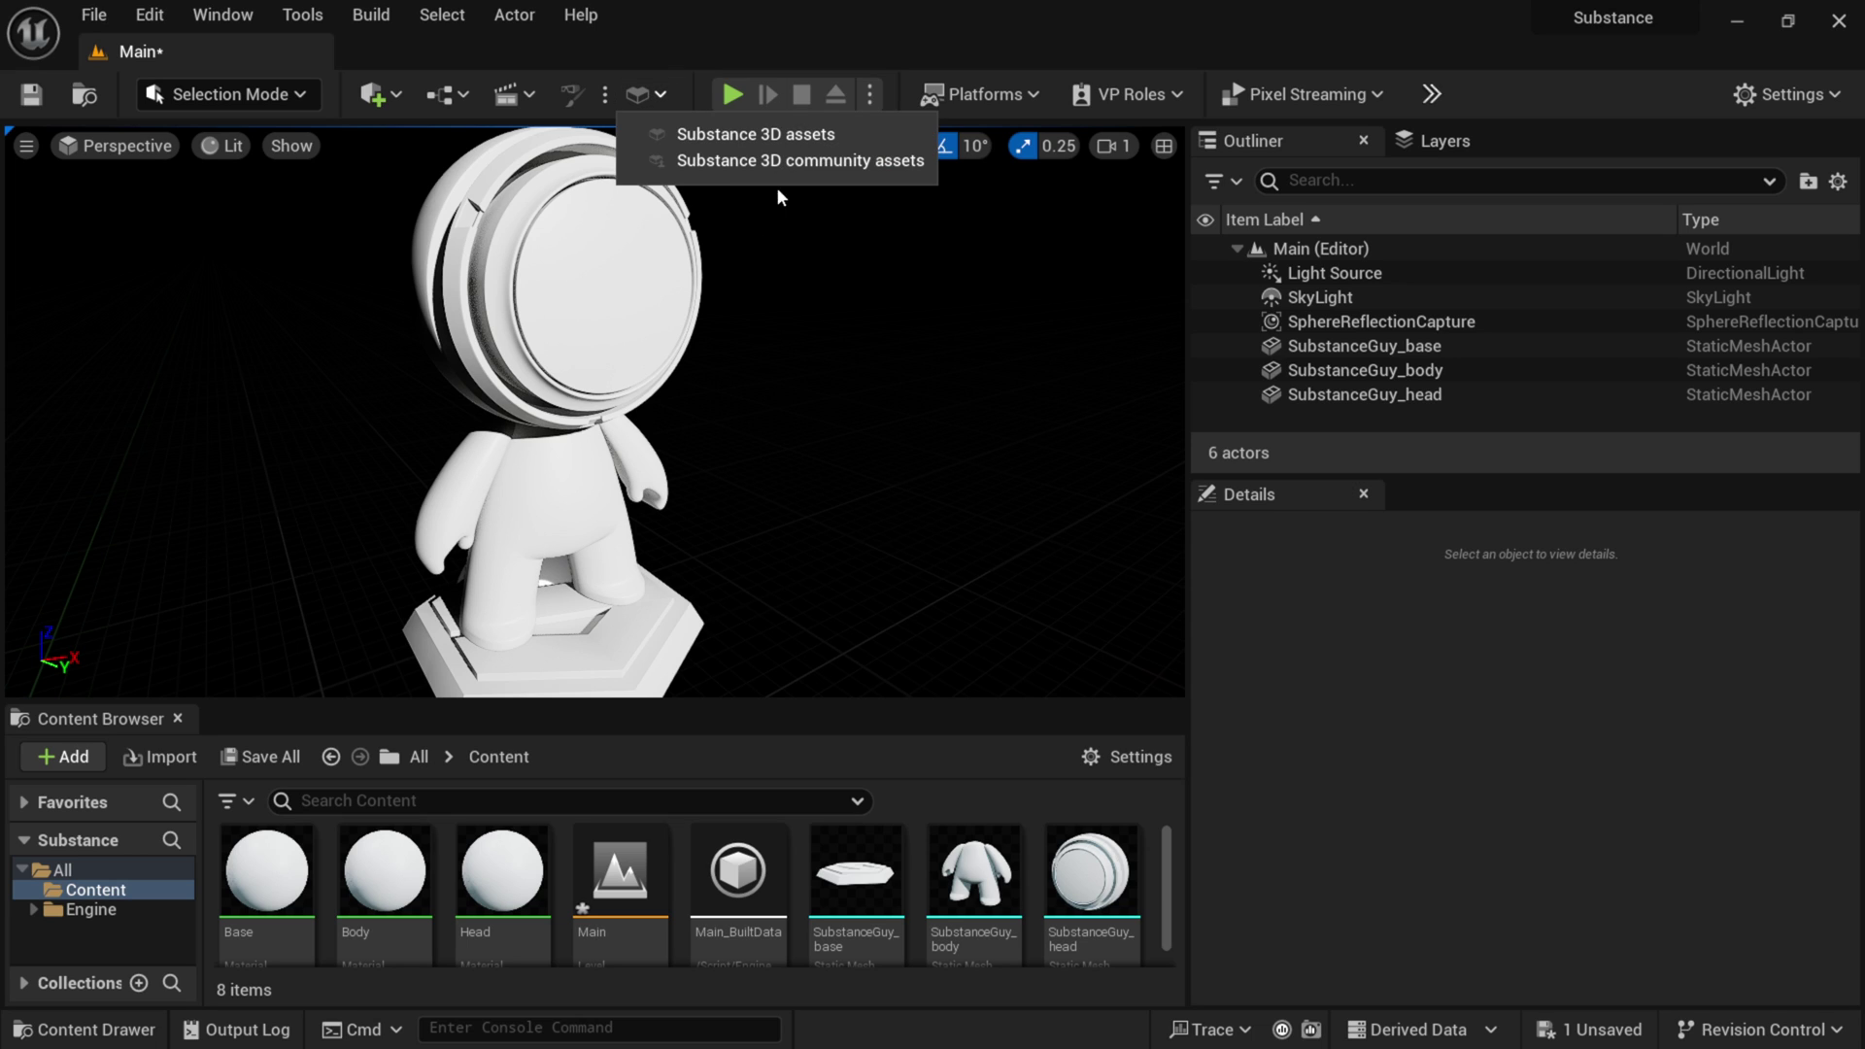
left_click(858, 175)
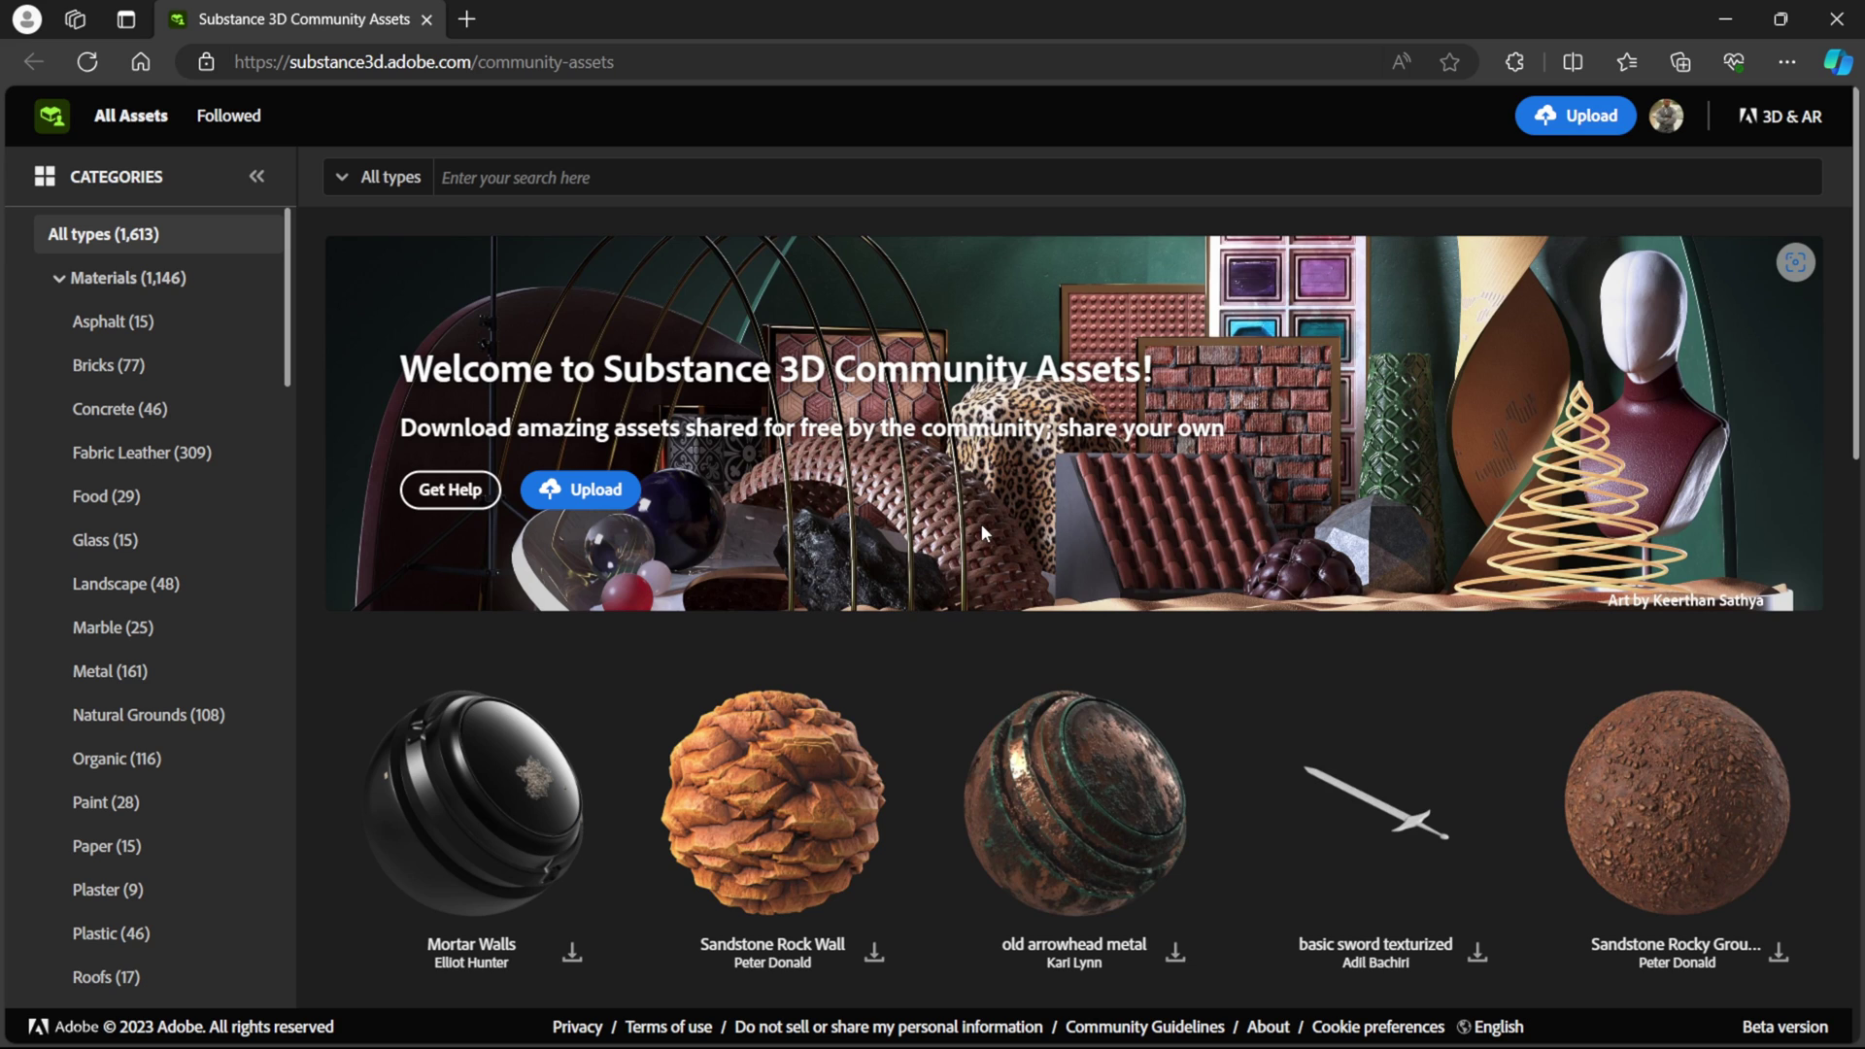
- Download Facade Substance 001 from the community Glass materials
scroll(981, 522, "down", 3)
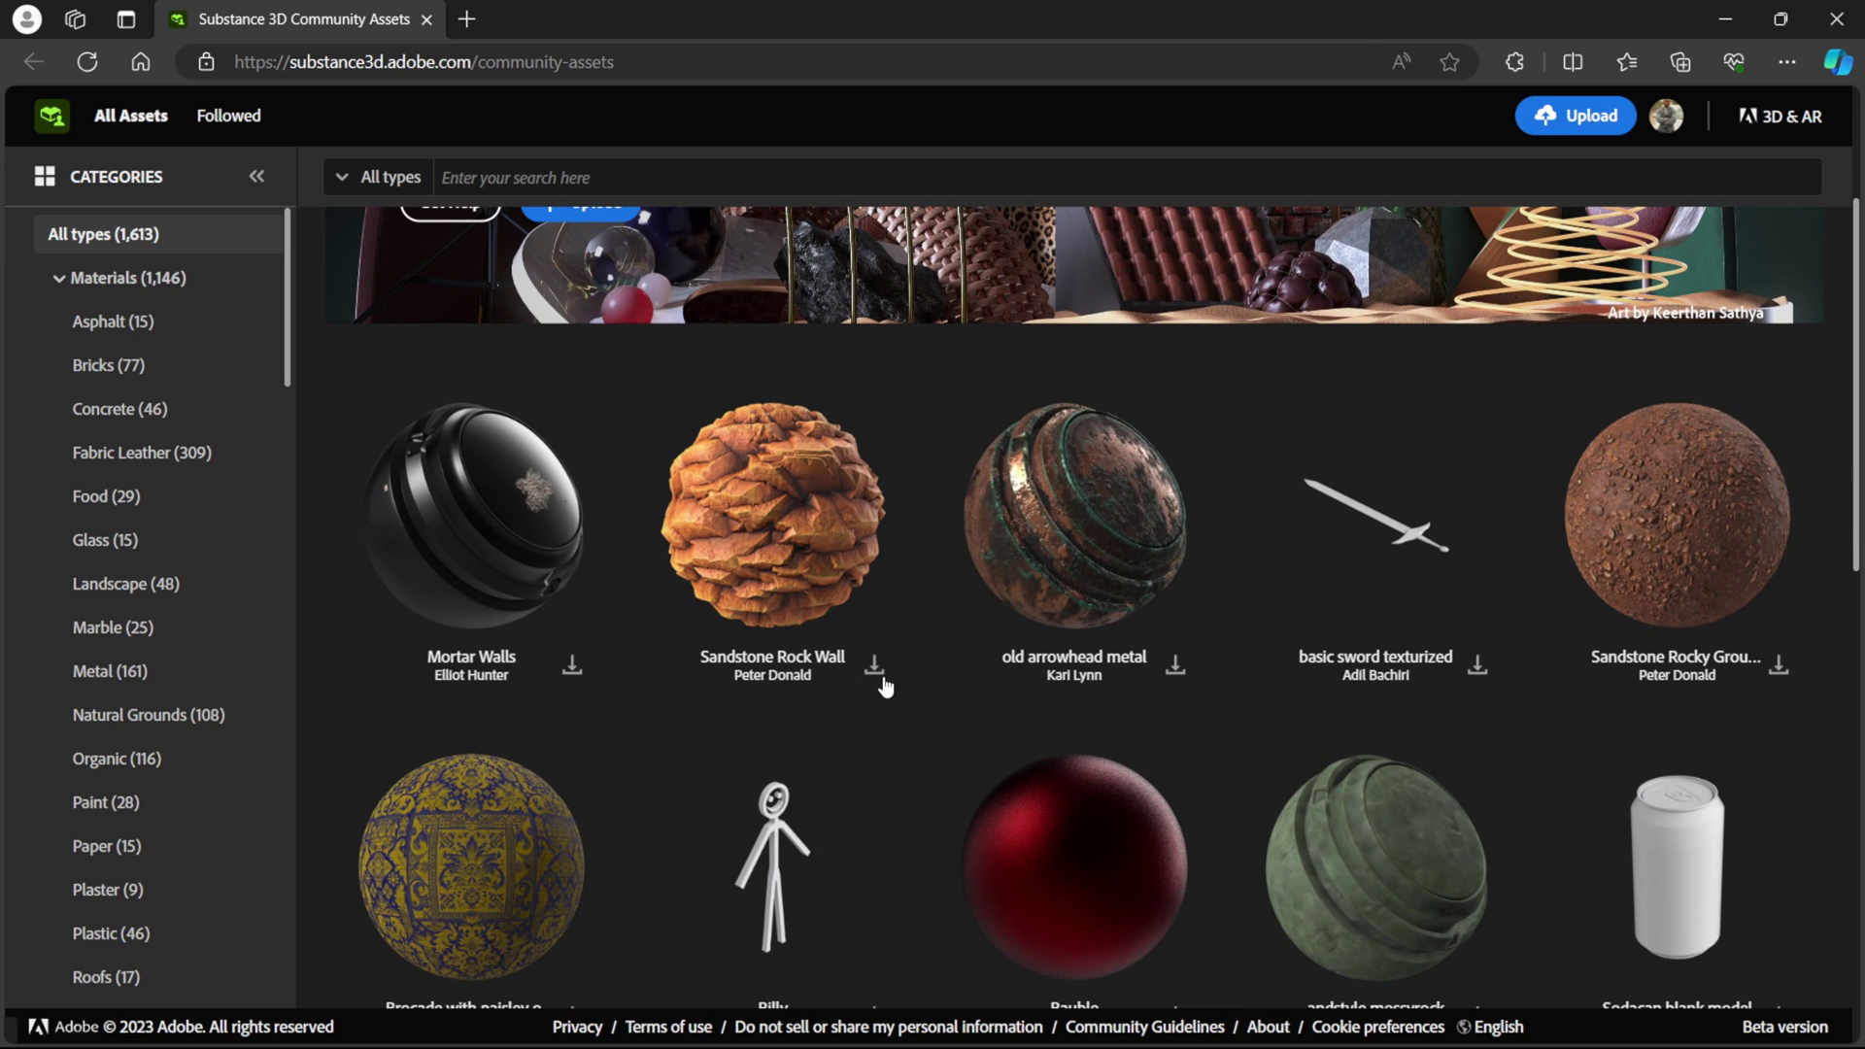
scroll(1354, 466, "down", 2)
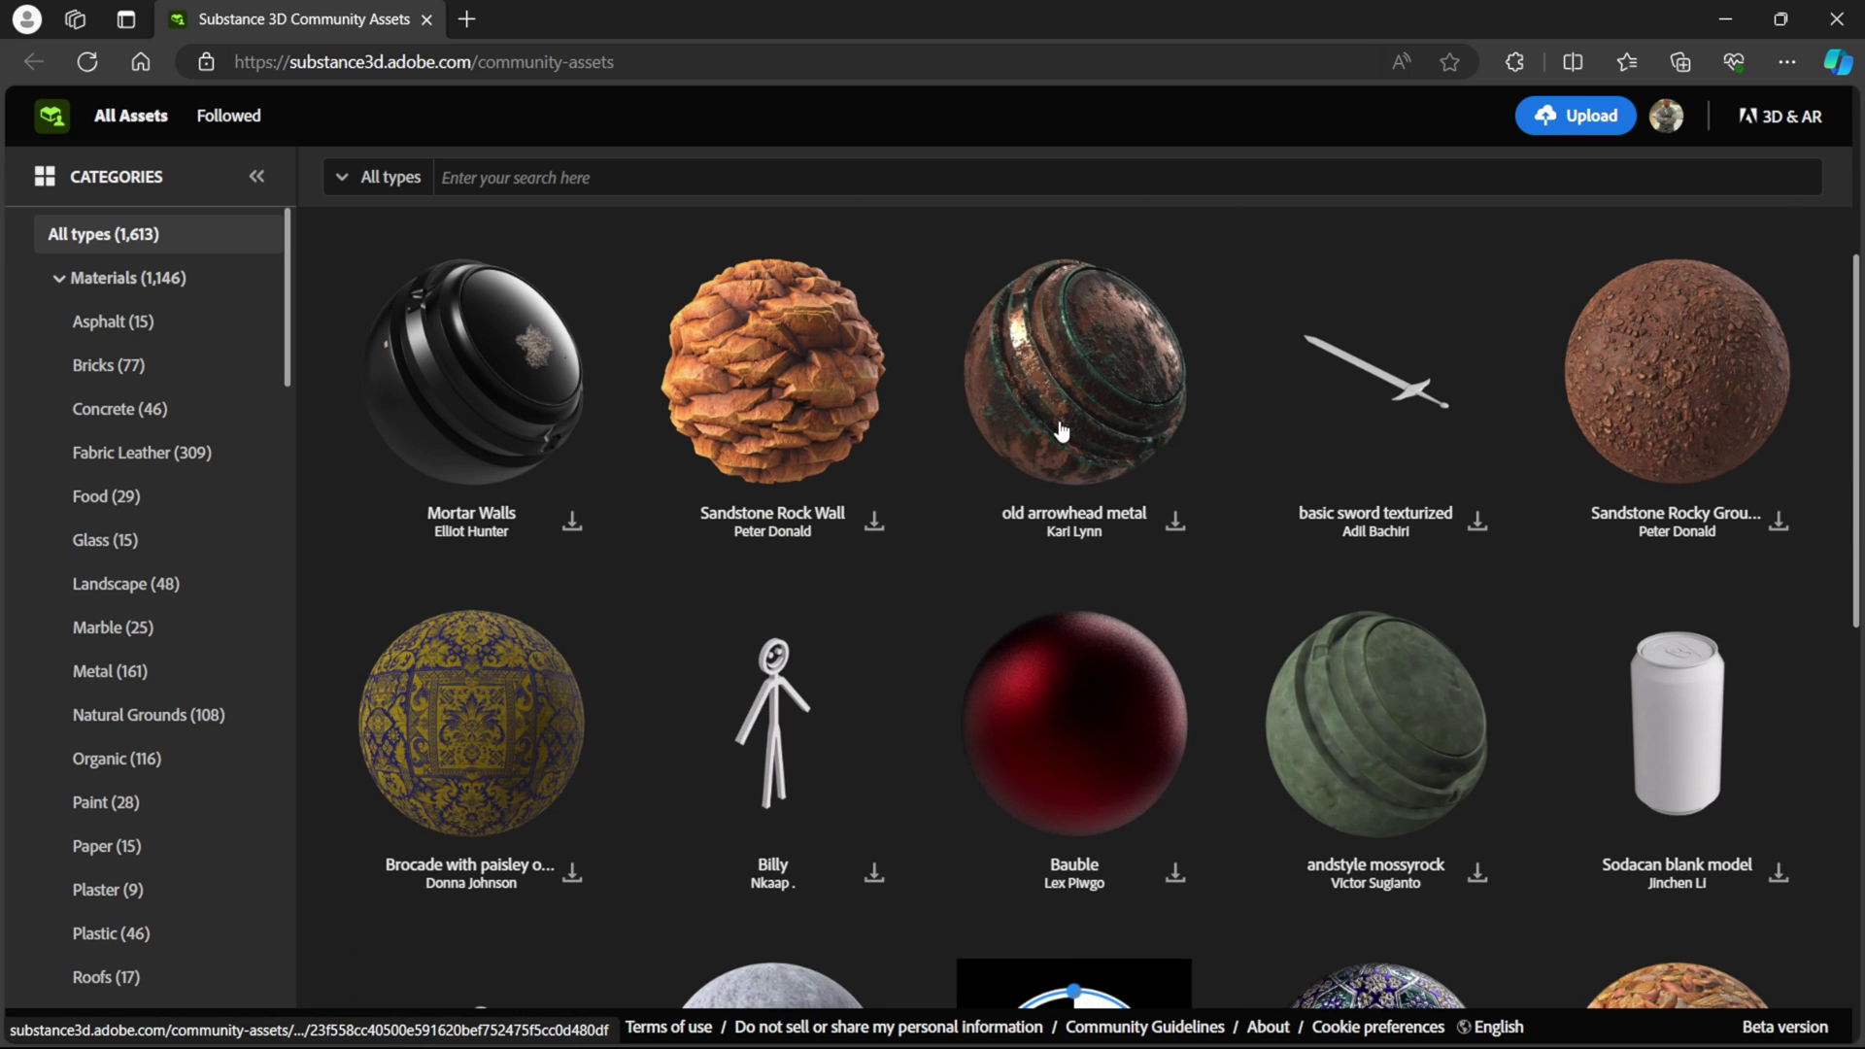
scroll(87, 428, "down", 3)
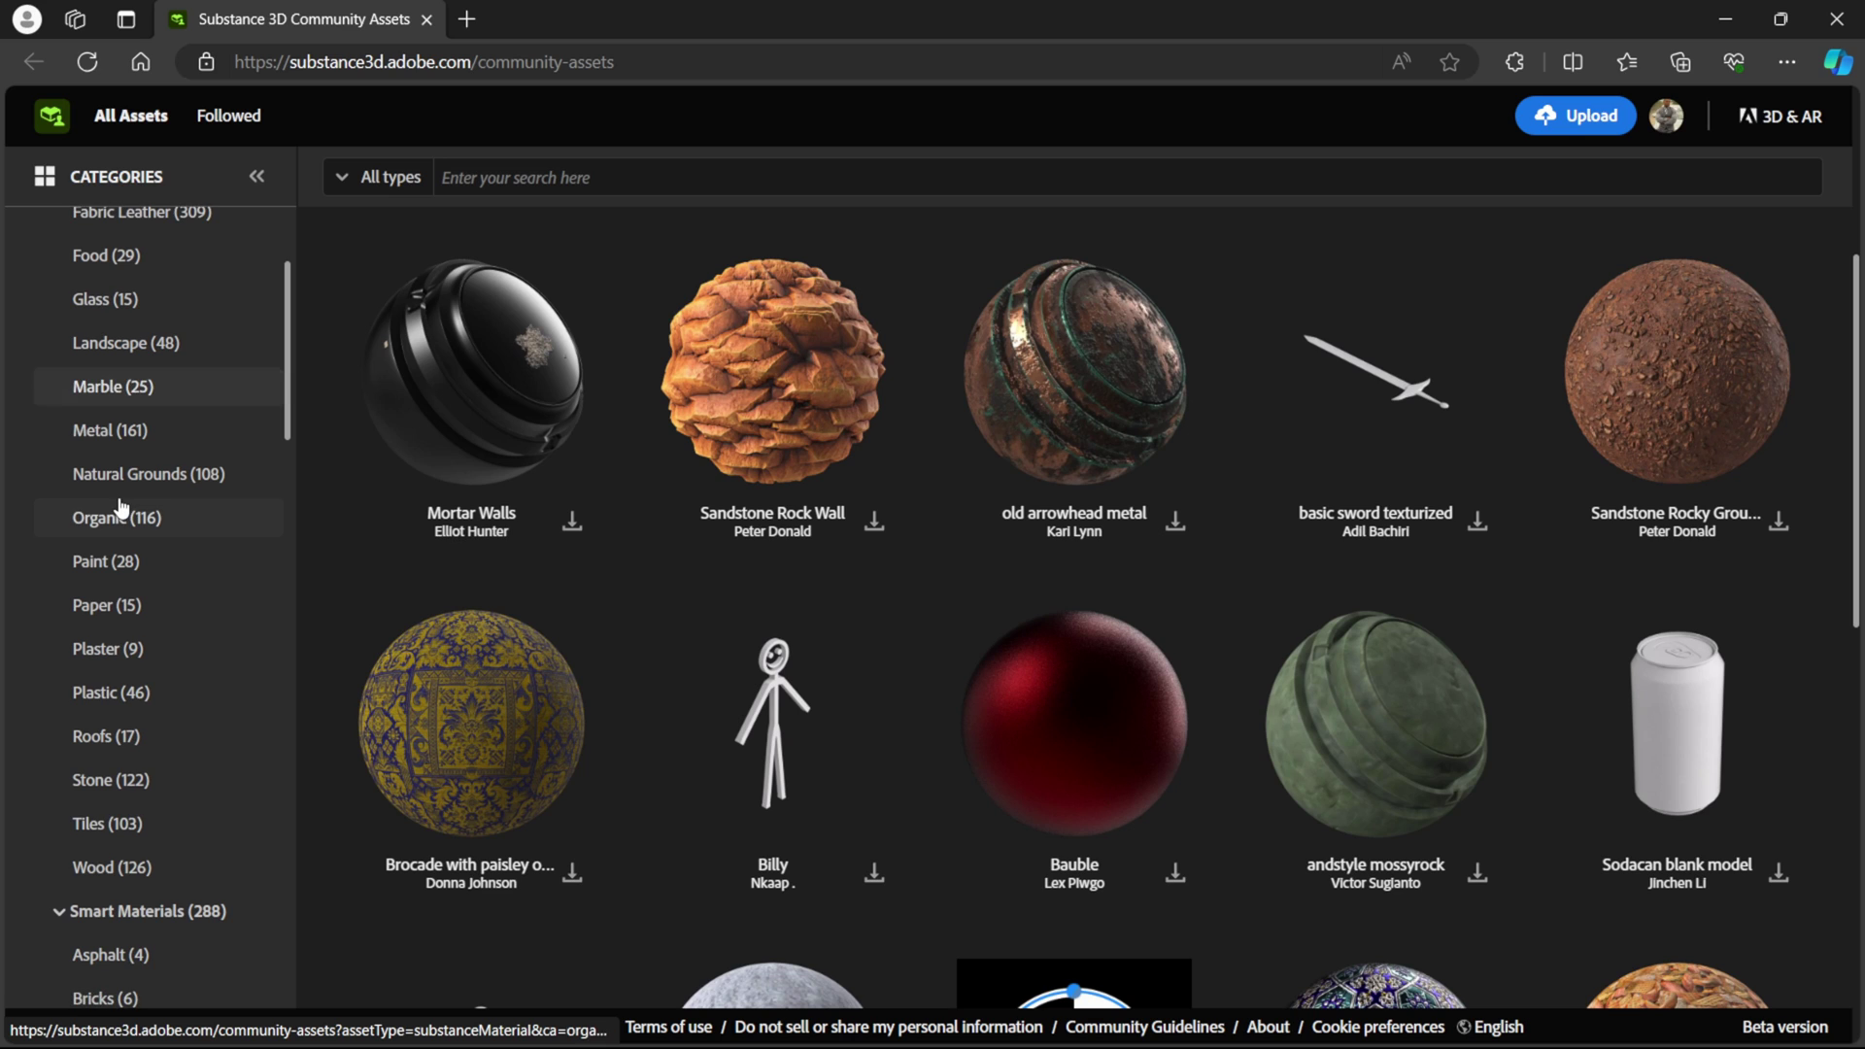
scroll(119, 439, "up", 1)
left_click(120, 439)
scroll(1059, 284, "down", 5)
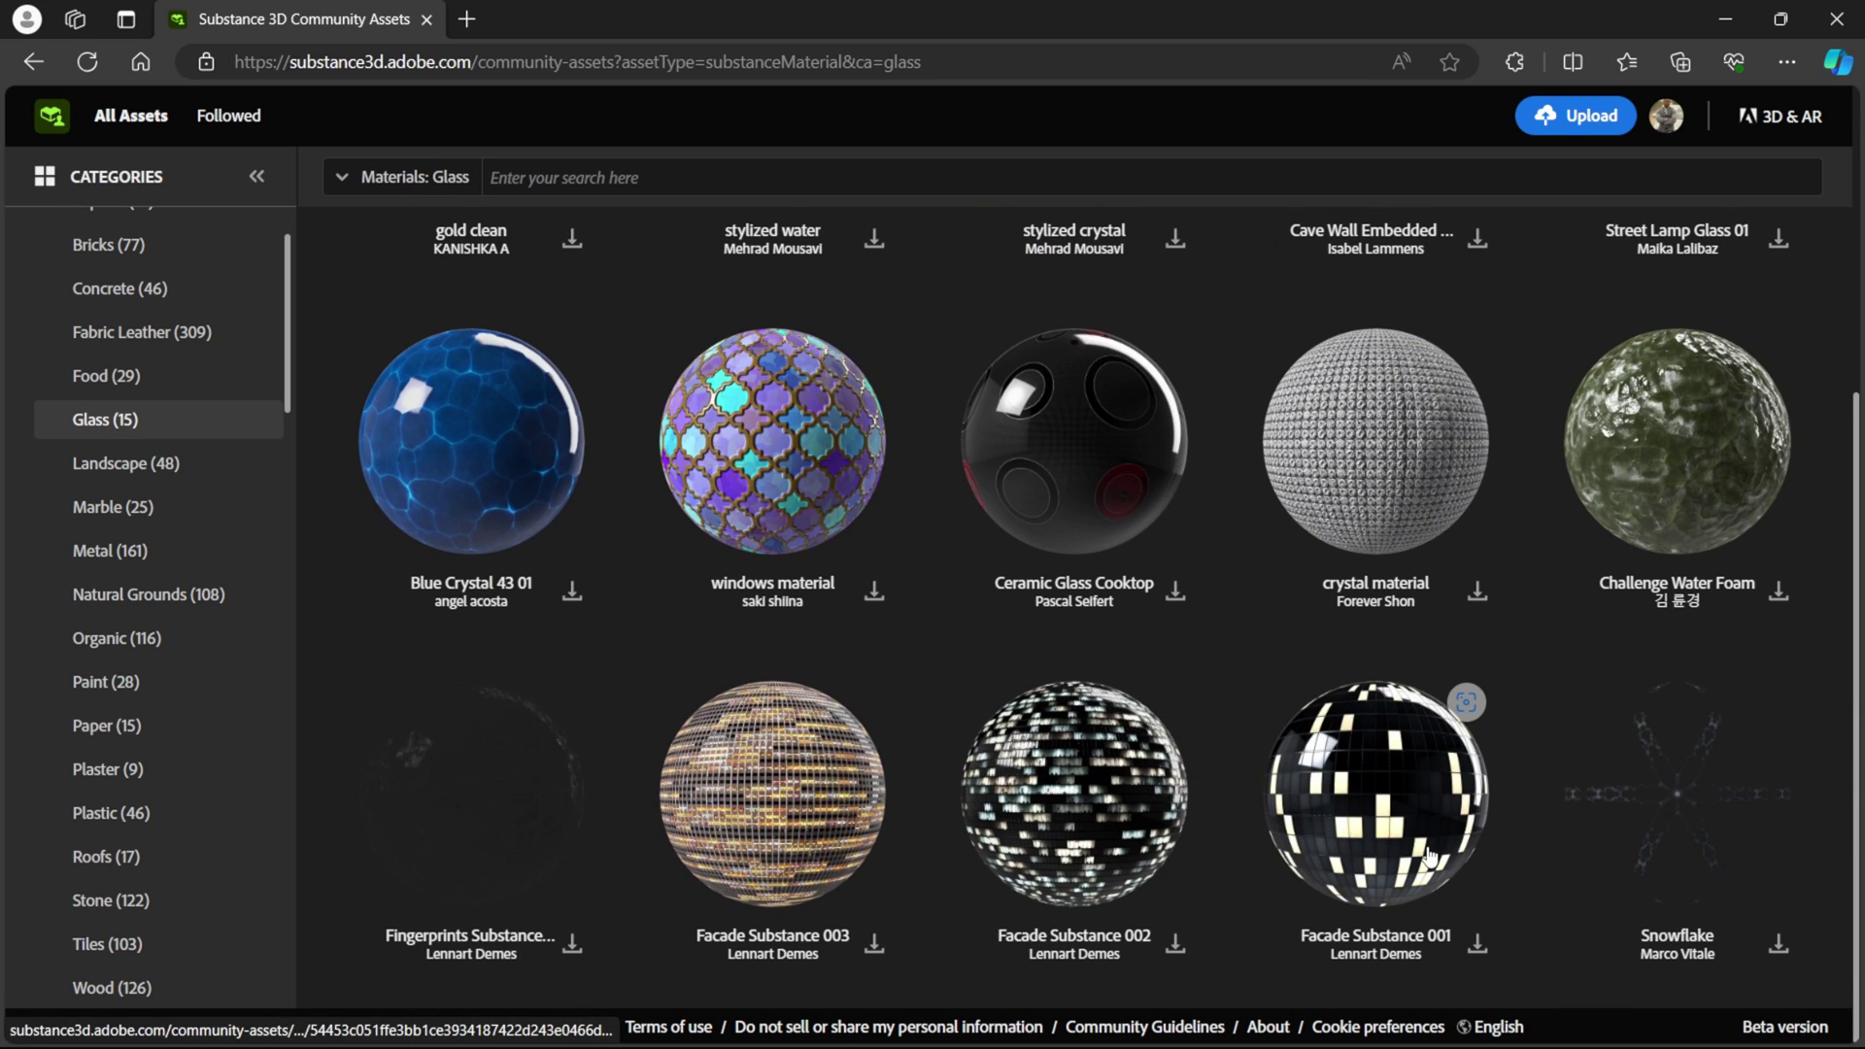
left_click(1391, 798)
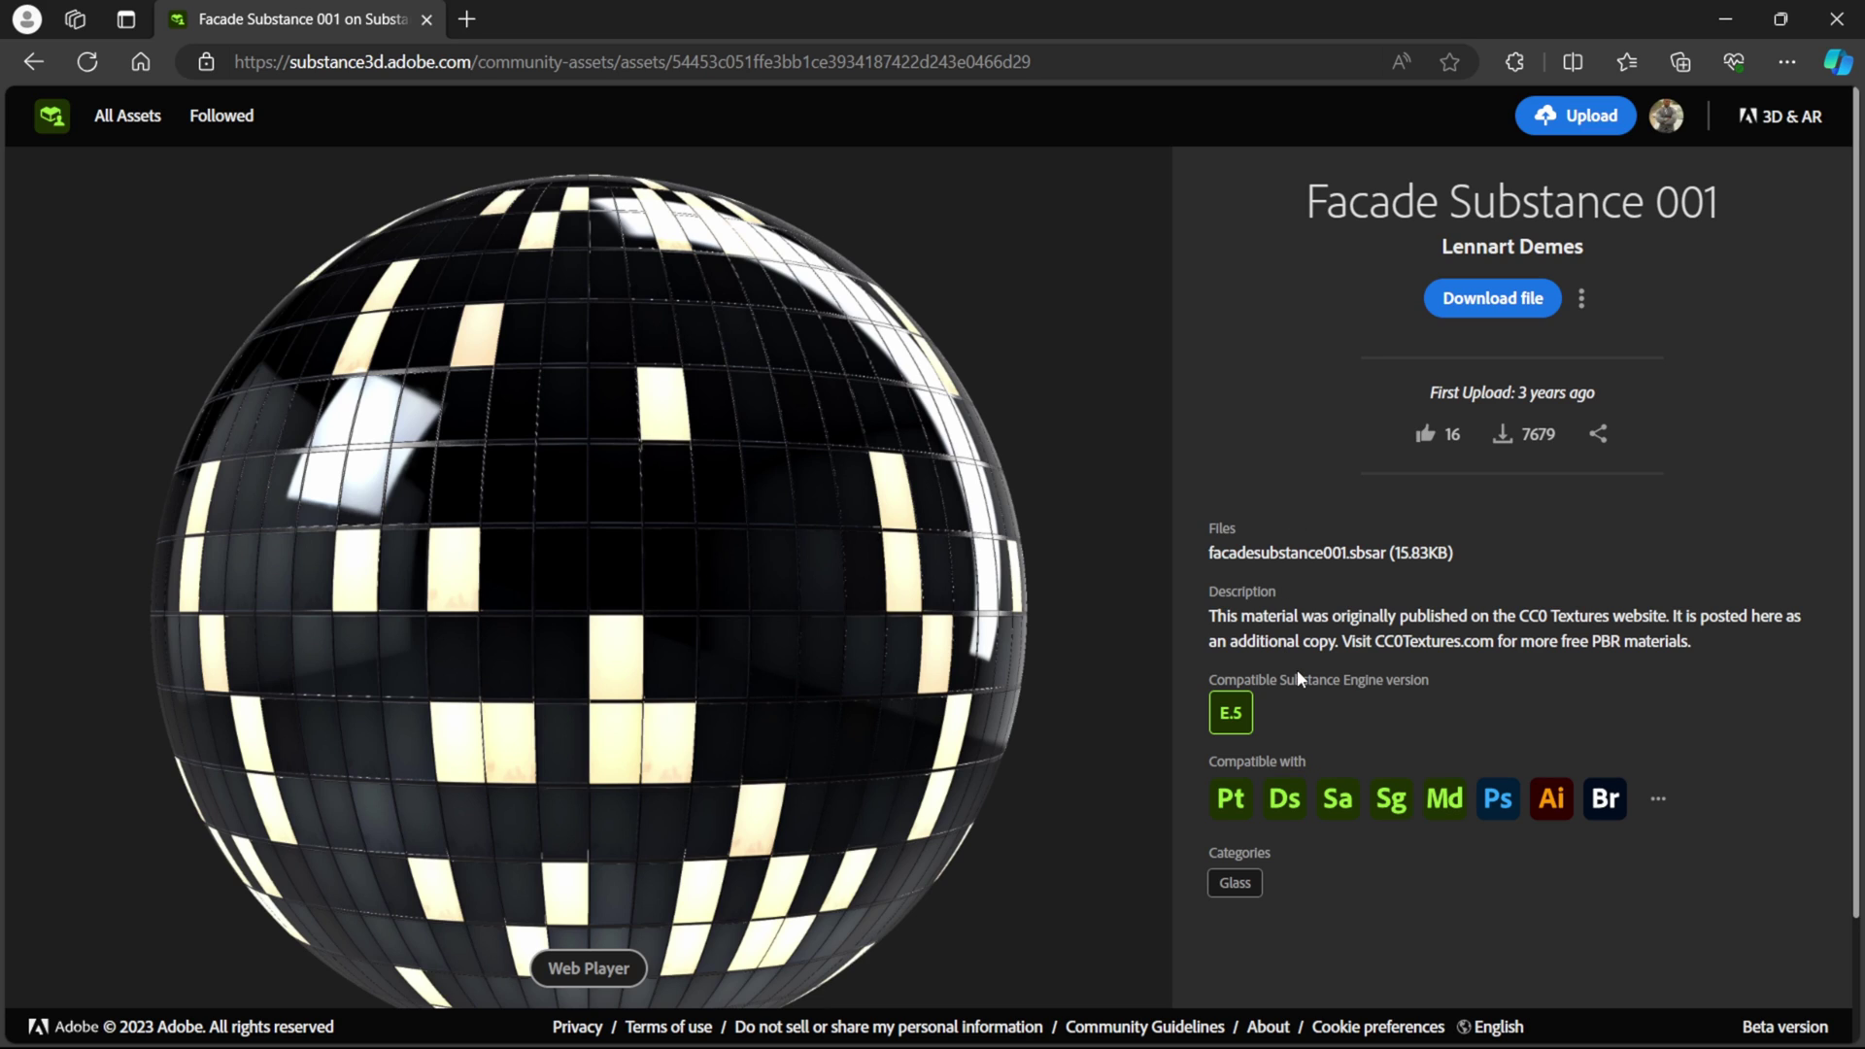
left_click(1508, 311)
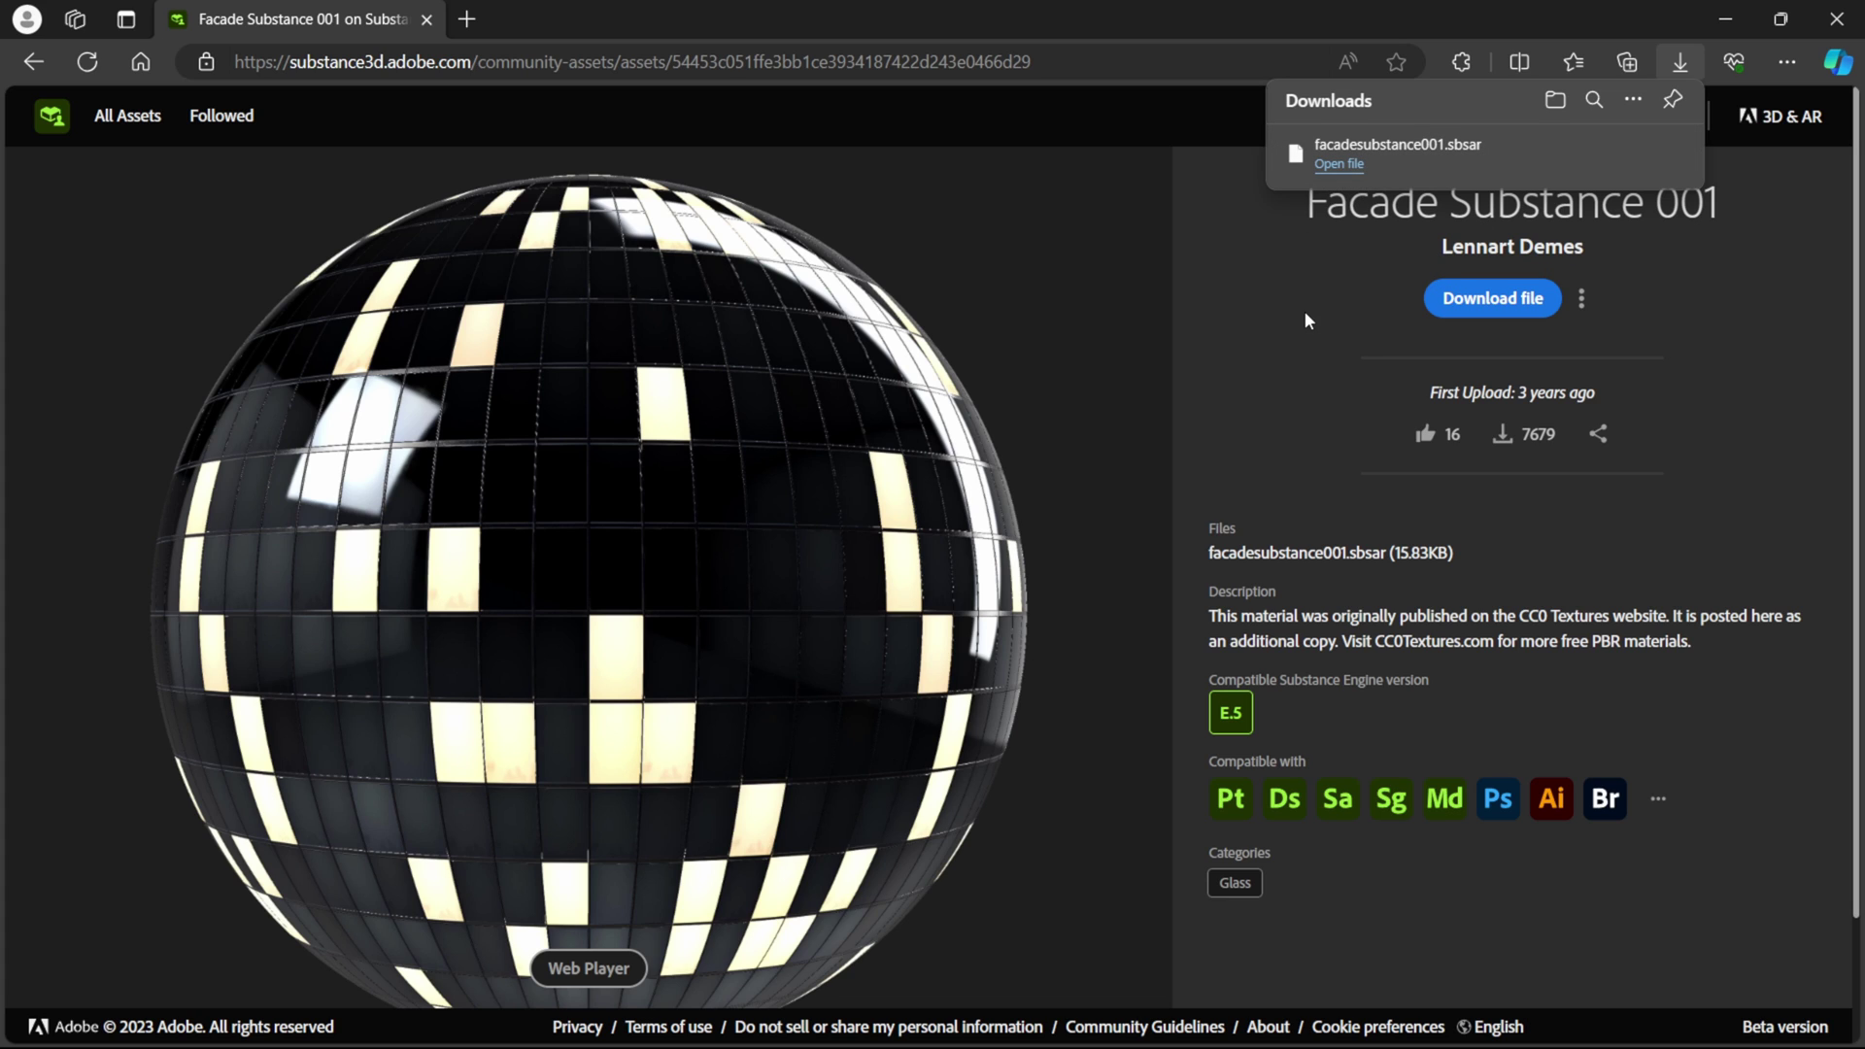
- Download the bricks stylized smart material from Smart Materials > Bricks
left_click(34, 63)
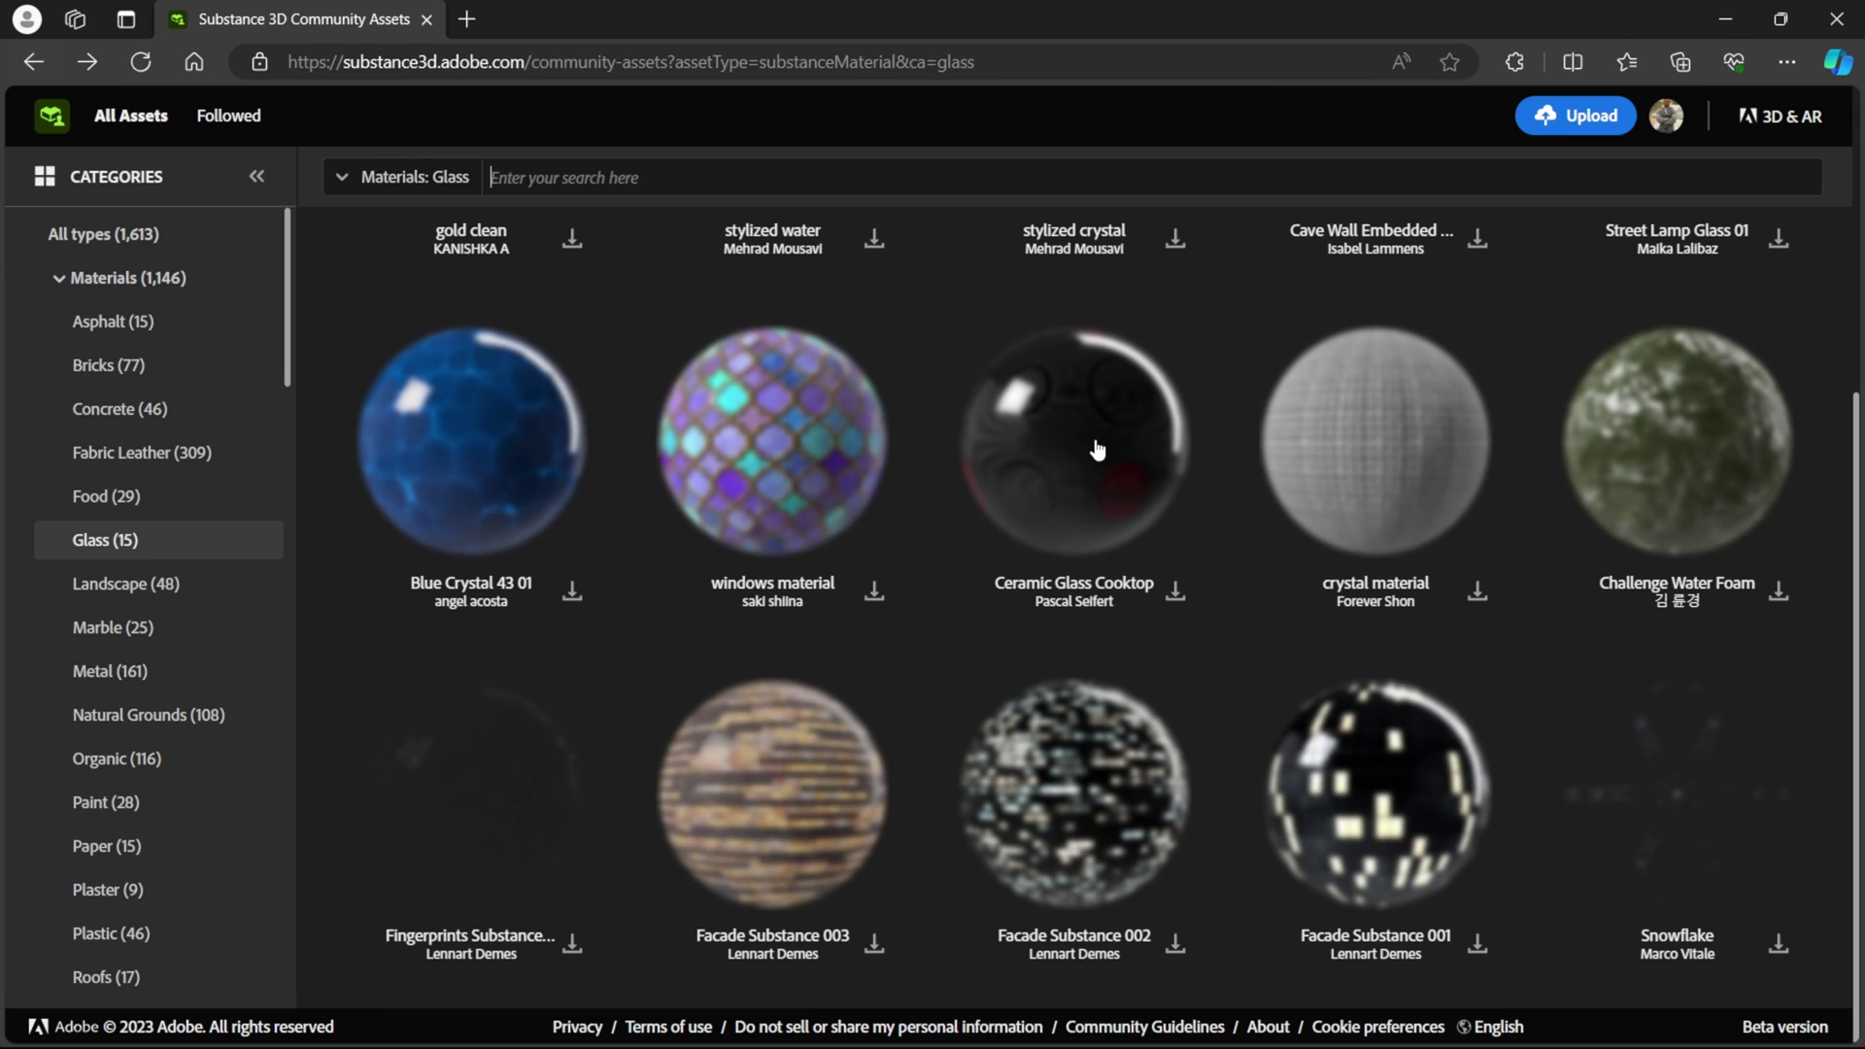
left_click(57, 279)
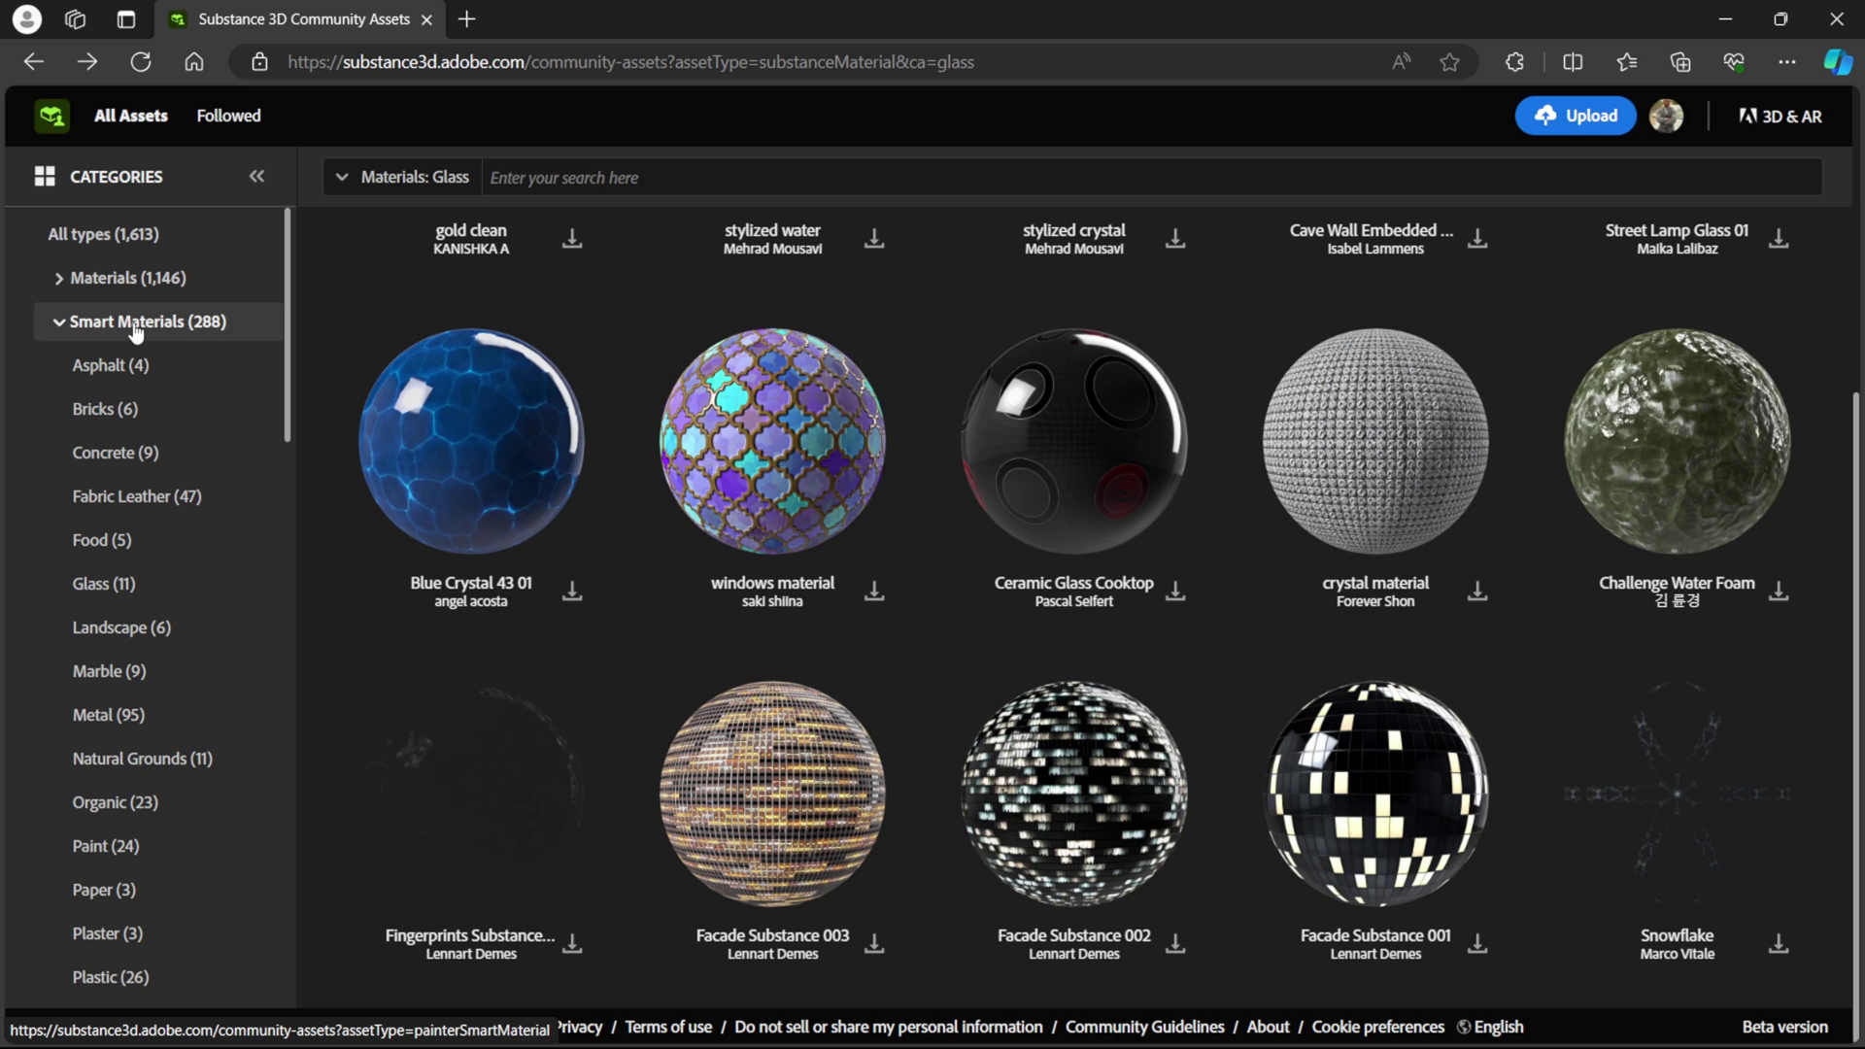
left_click(124, 409)
left_click(464, 874)
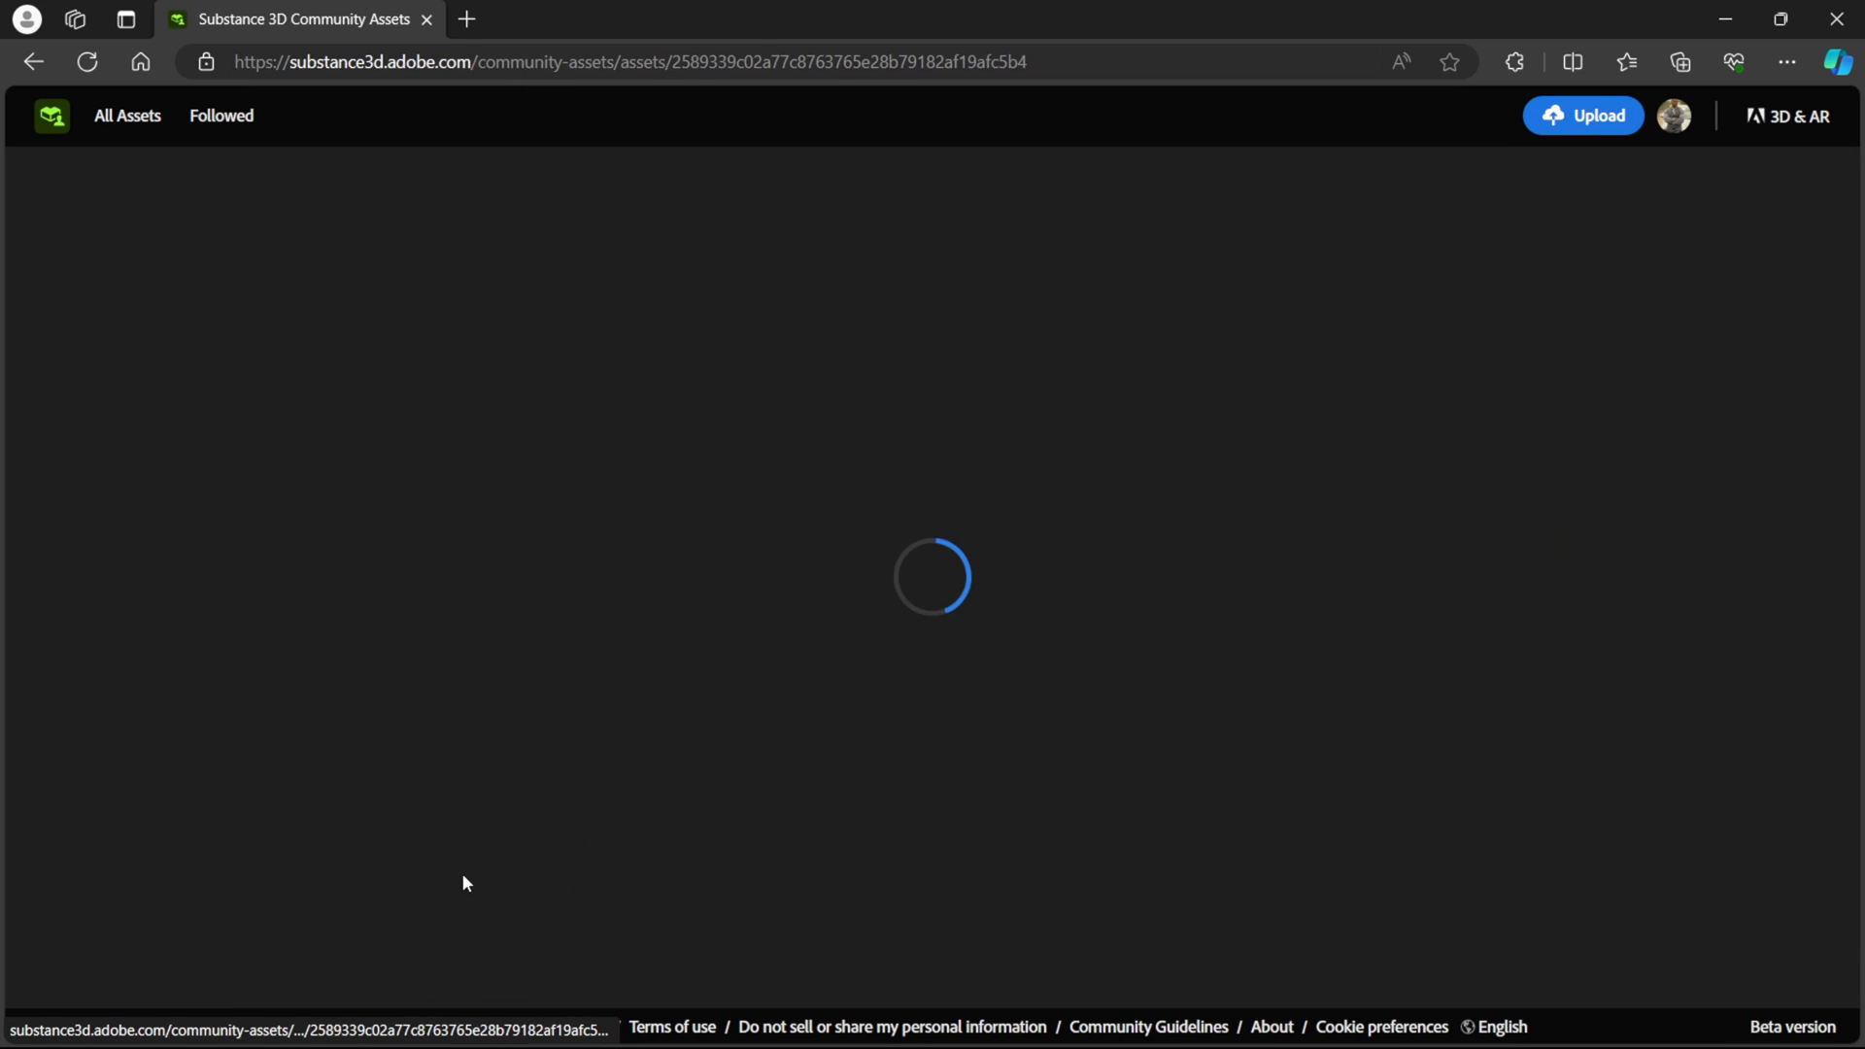
left_click(1512, 297)
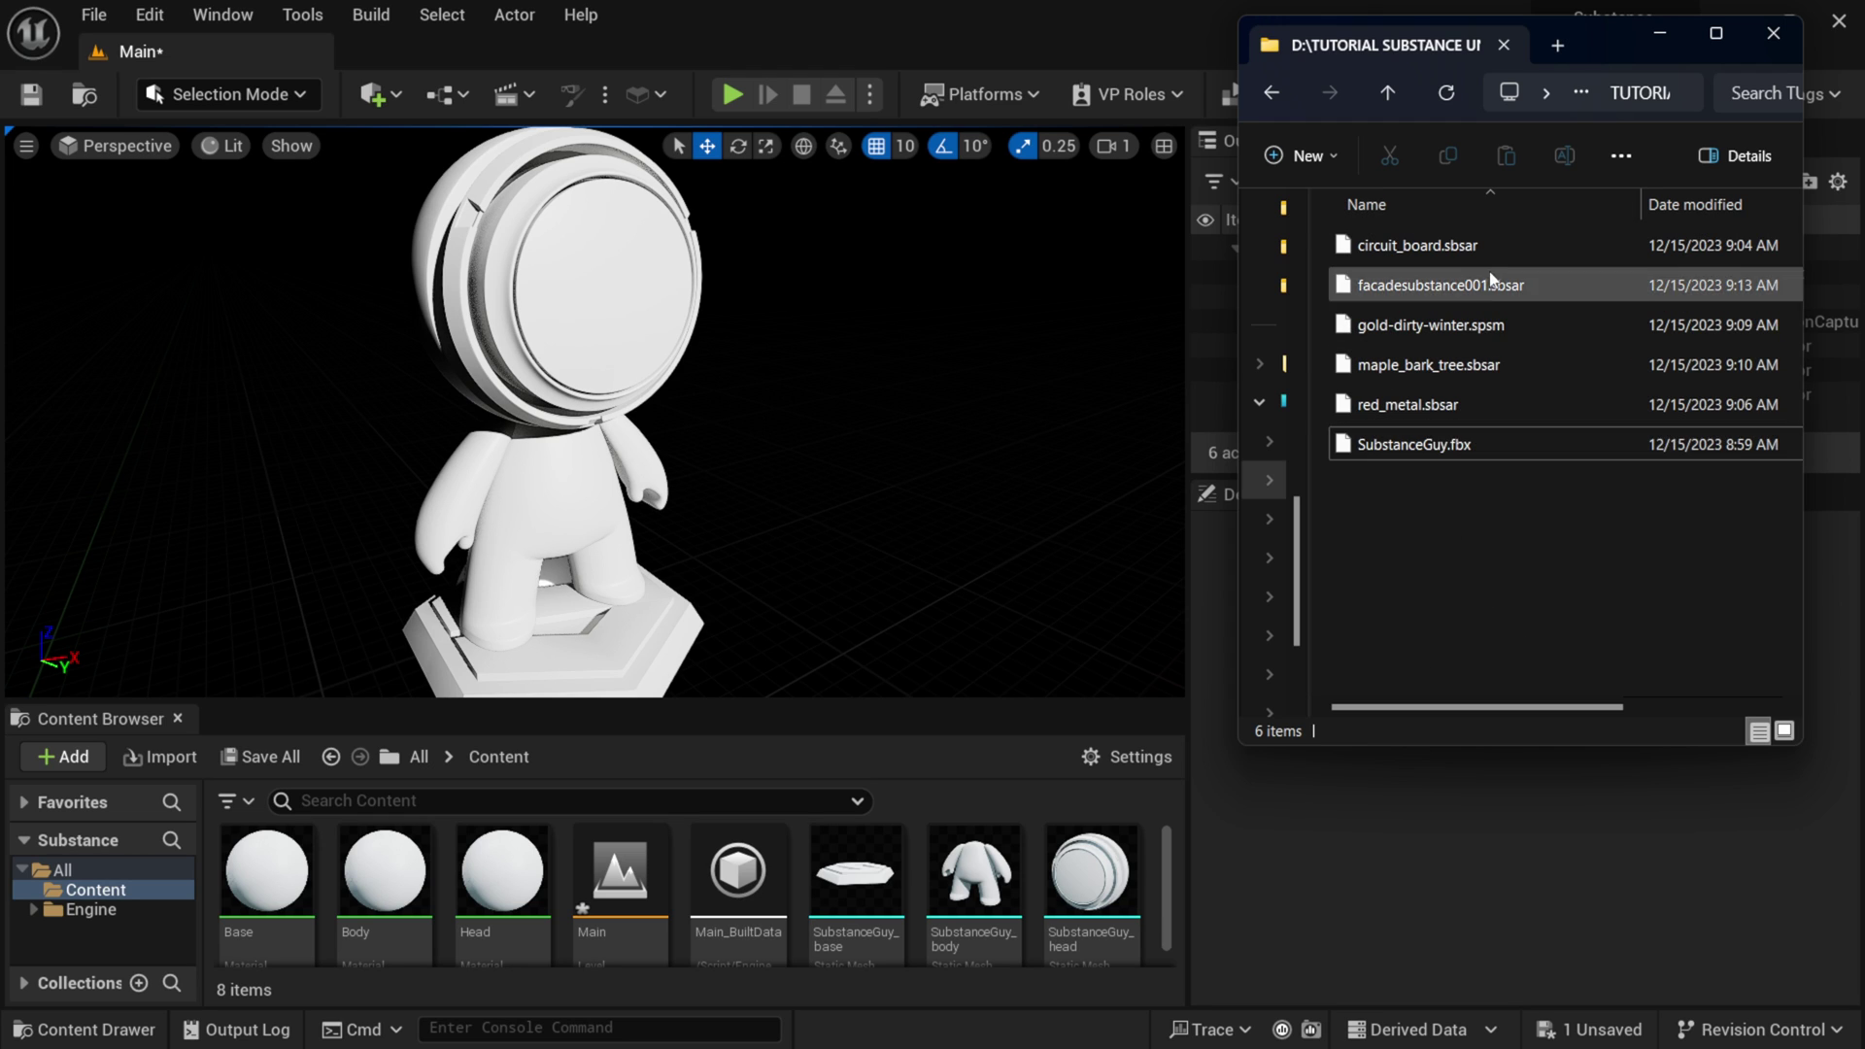
- Drag gold-dirty-winter.spsm, then facadesubstance001.sbsar, from Explorer into Unreal's Content Browser
left_click(1470, 334)
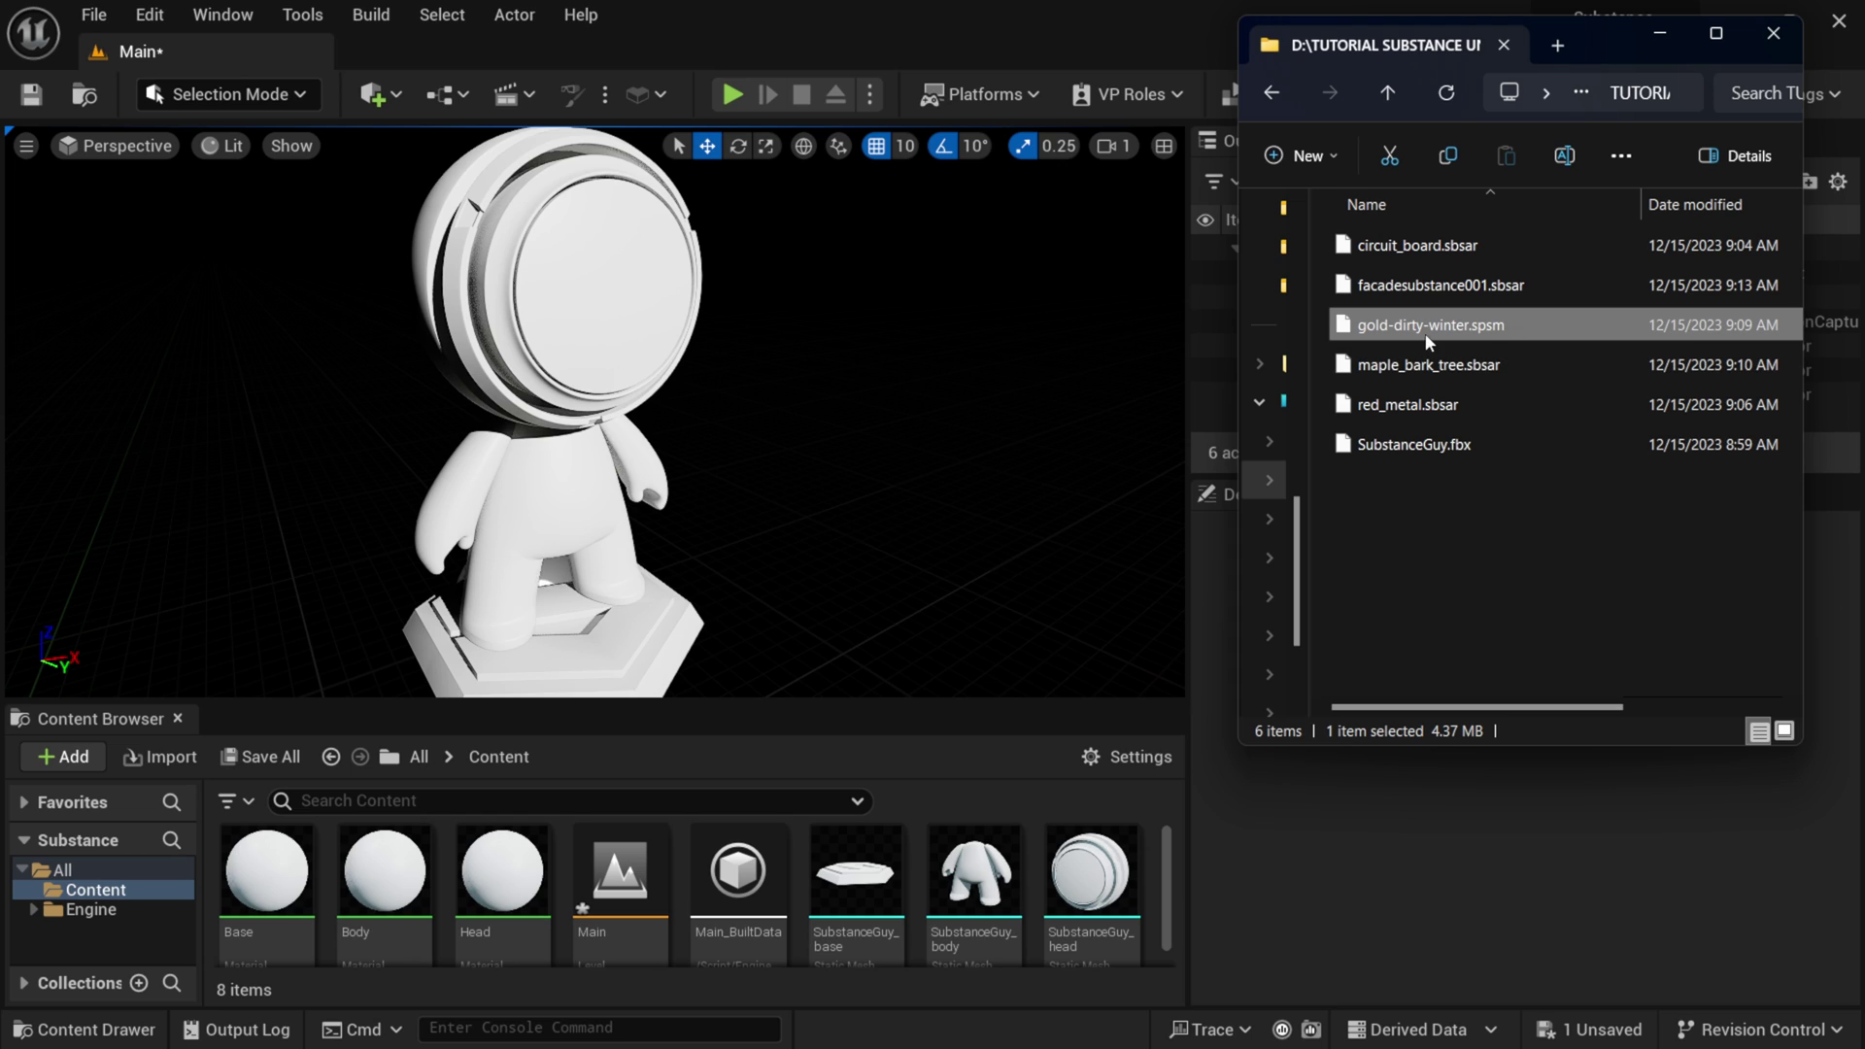
left_click_drag(1488, 334, 800, 896)
left_click(1529, 291)
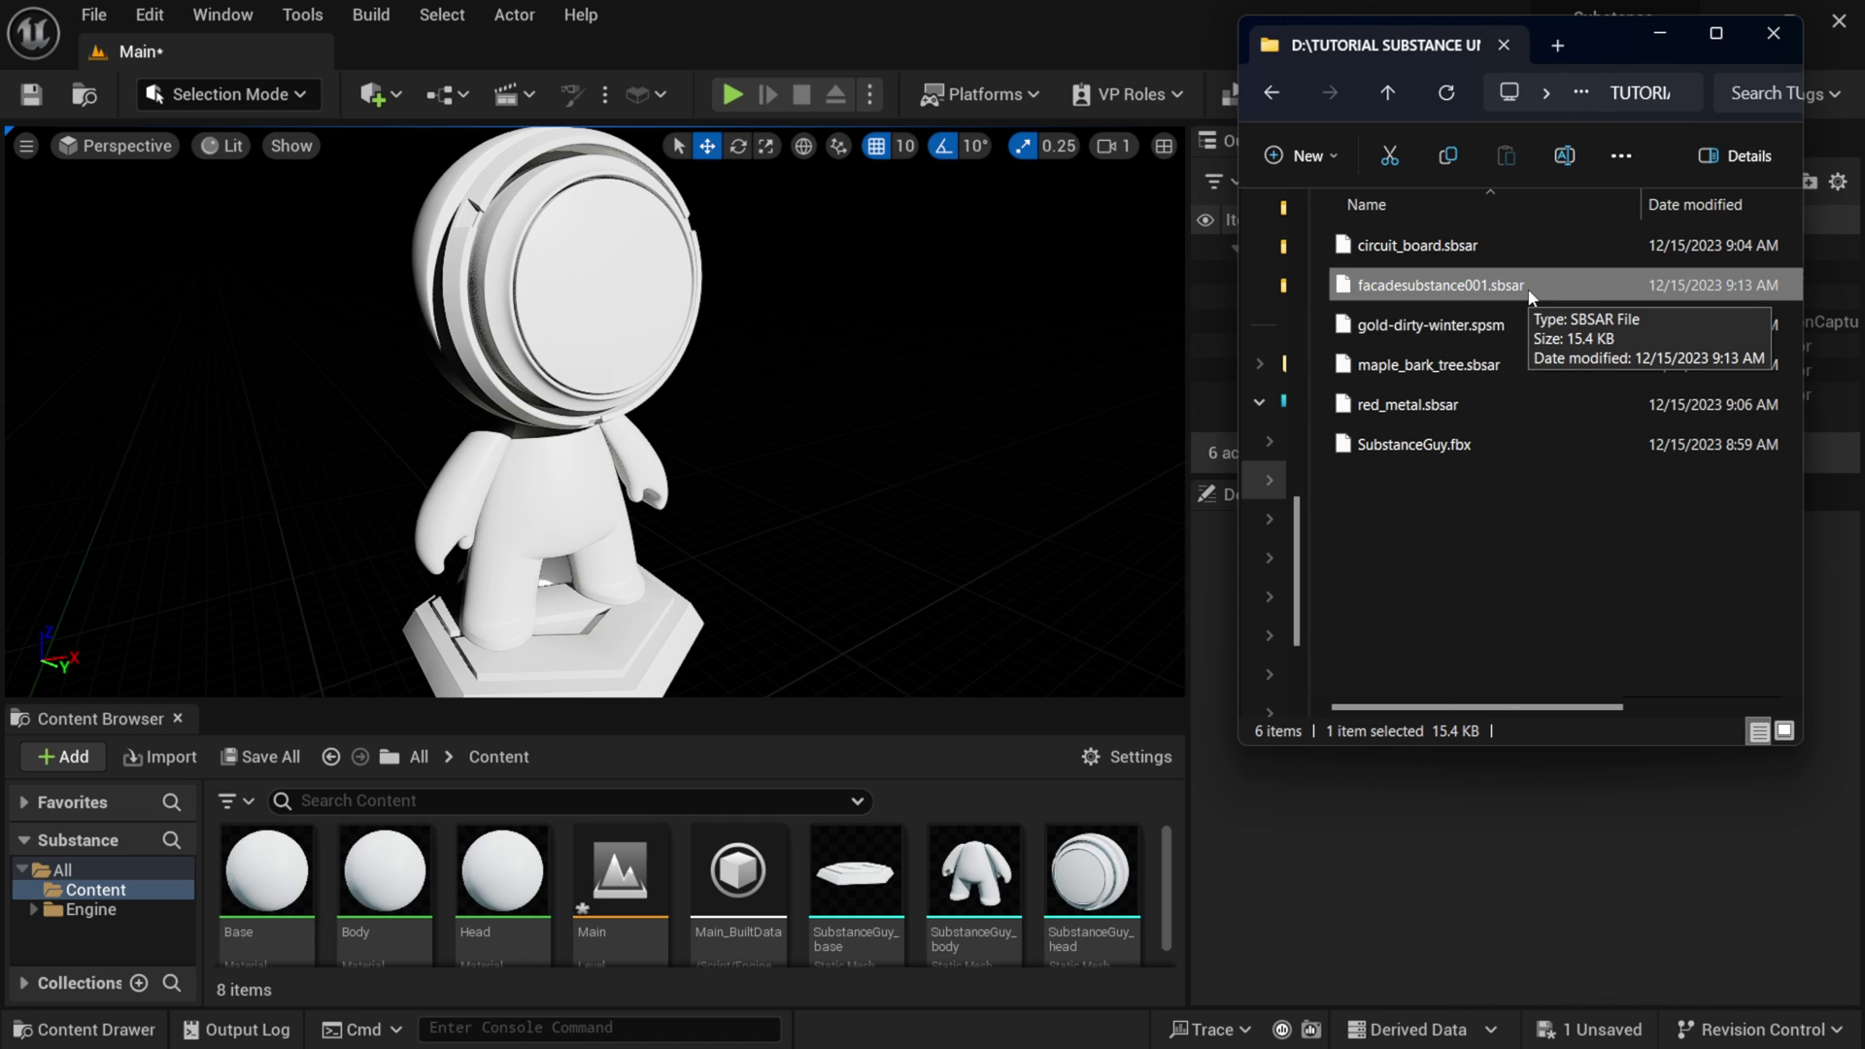
left_click_drag(1494, 295, 804, 901)
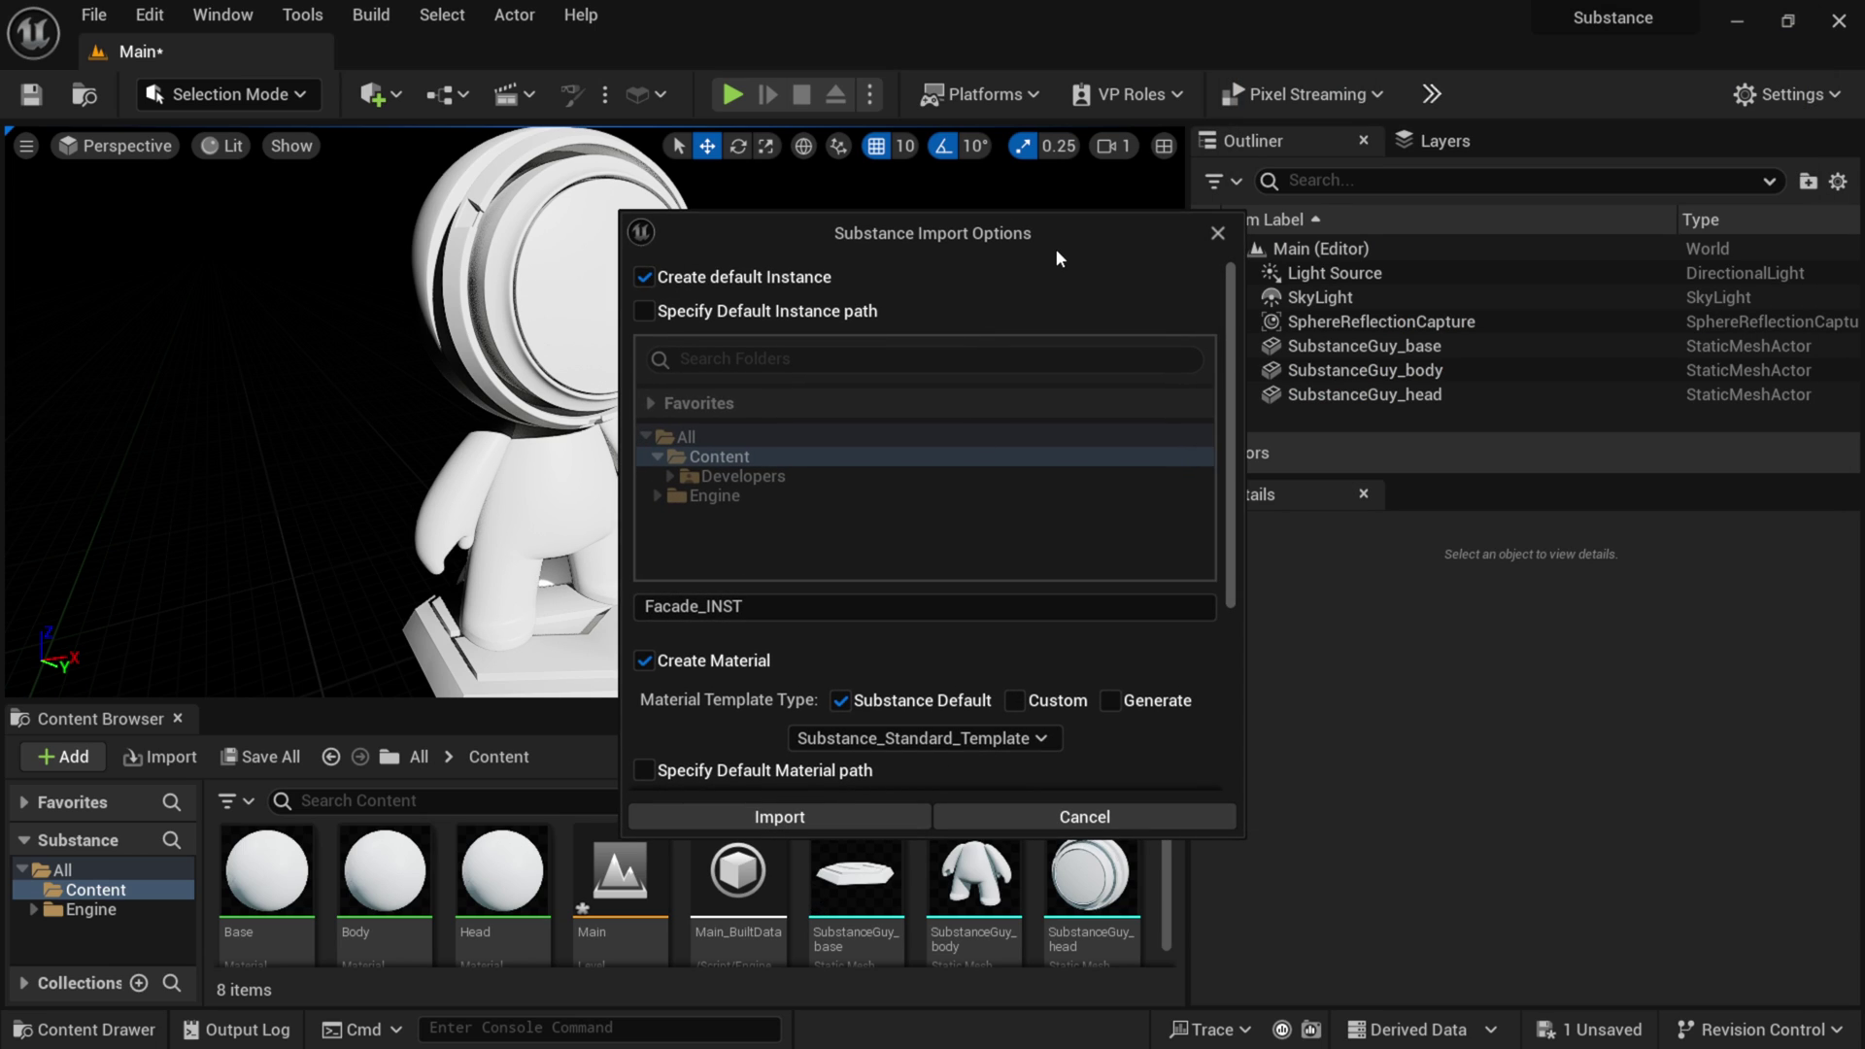
- Import facadesubstance001.sbsar with the Substance_TriPlanar_Template material template
left_click_drag(1222, 364, 1253, 433)
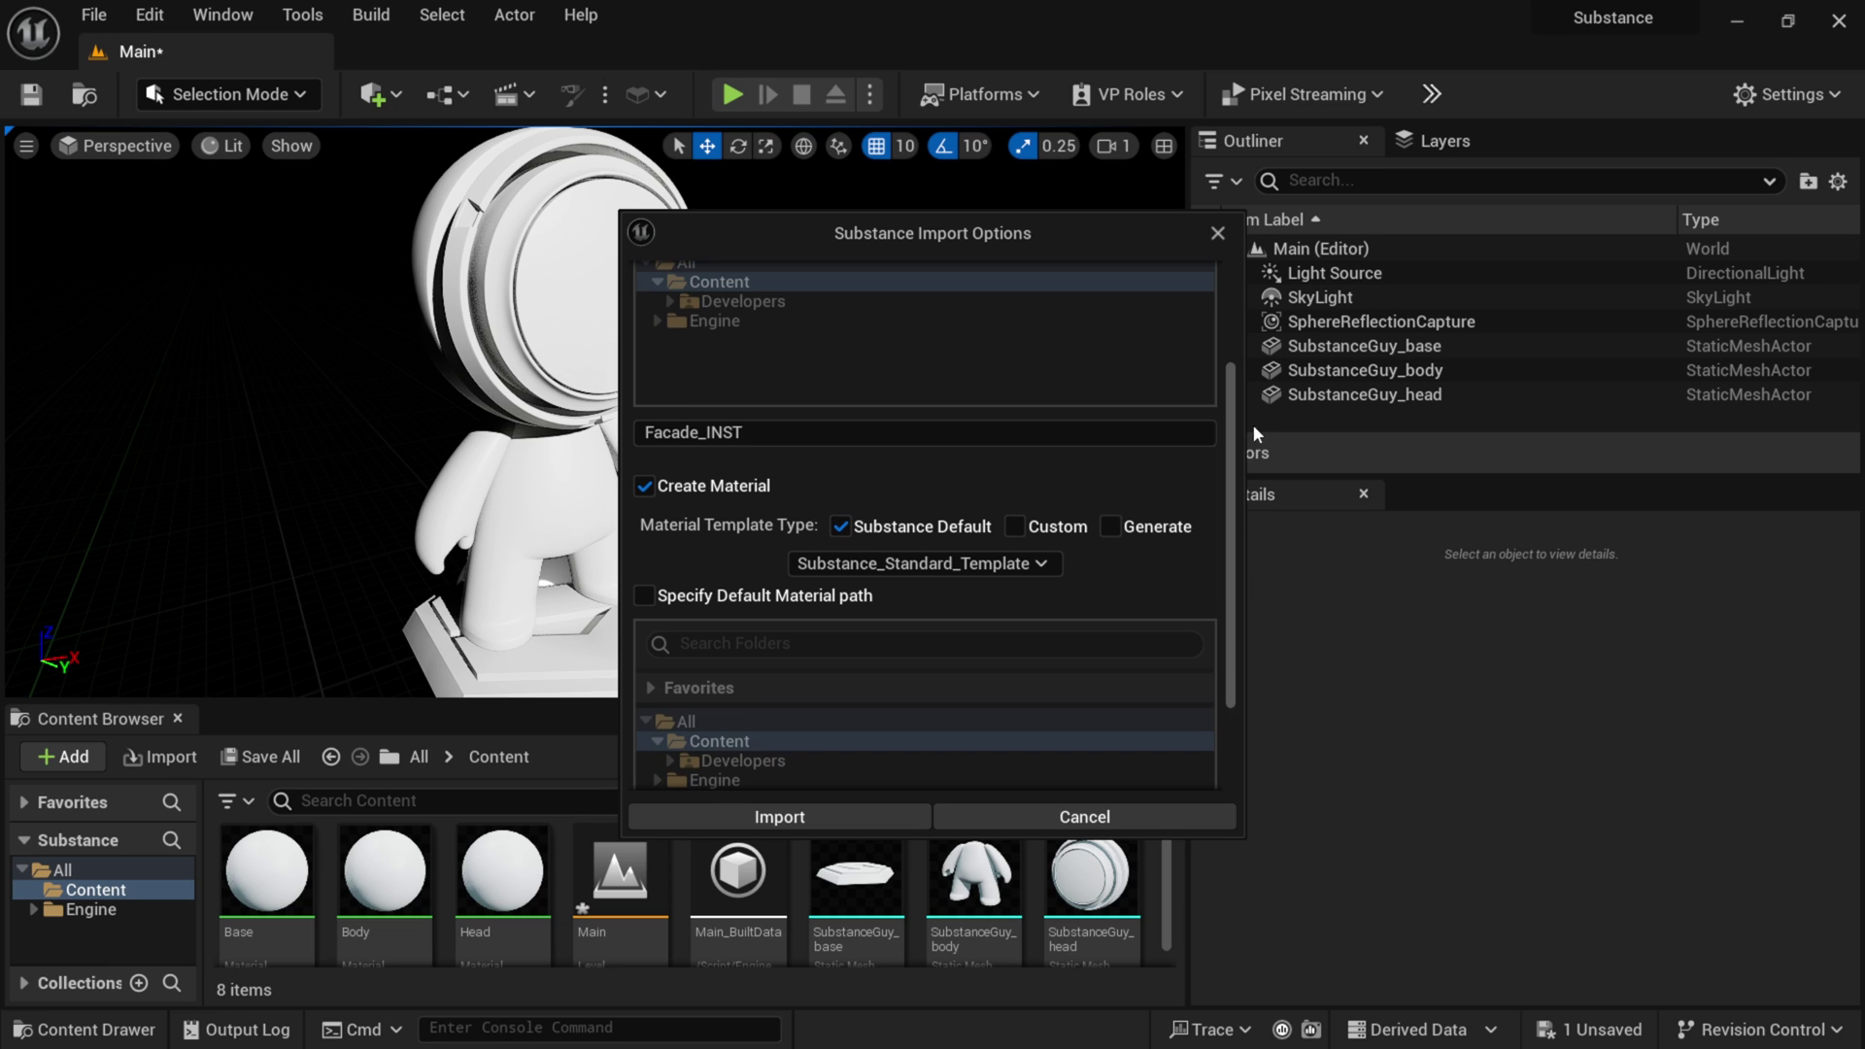
left_click(946, 566)
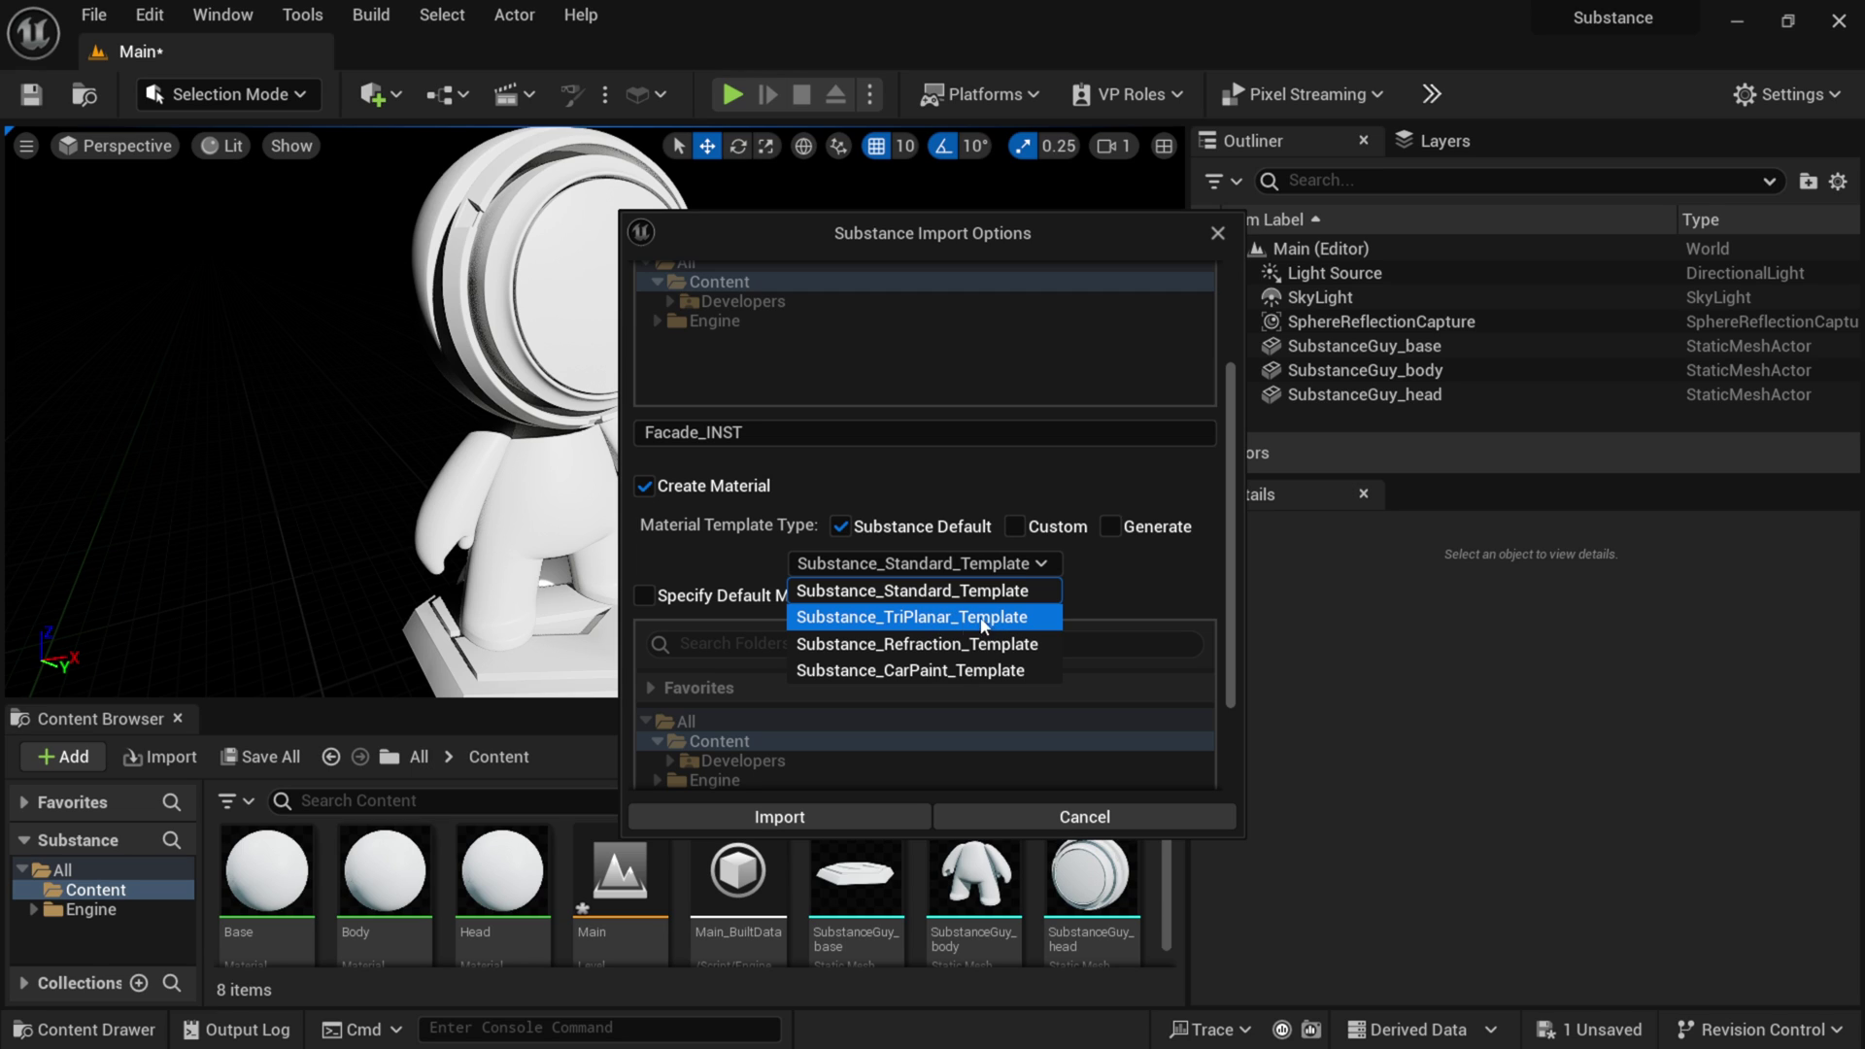
left_click(943, 627)
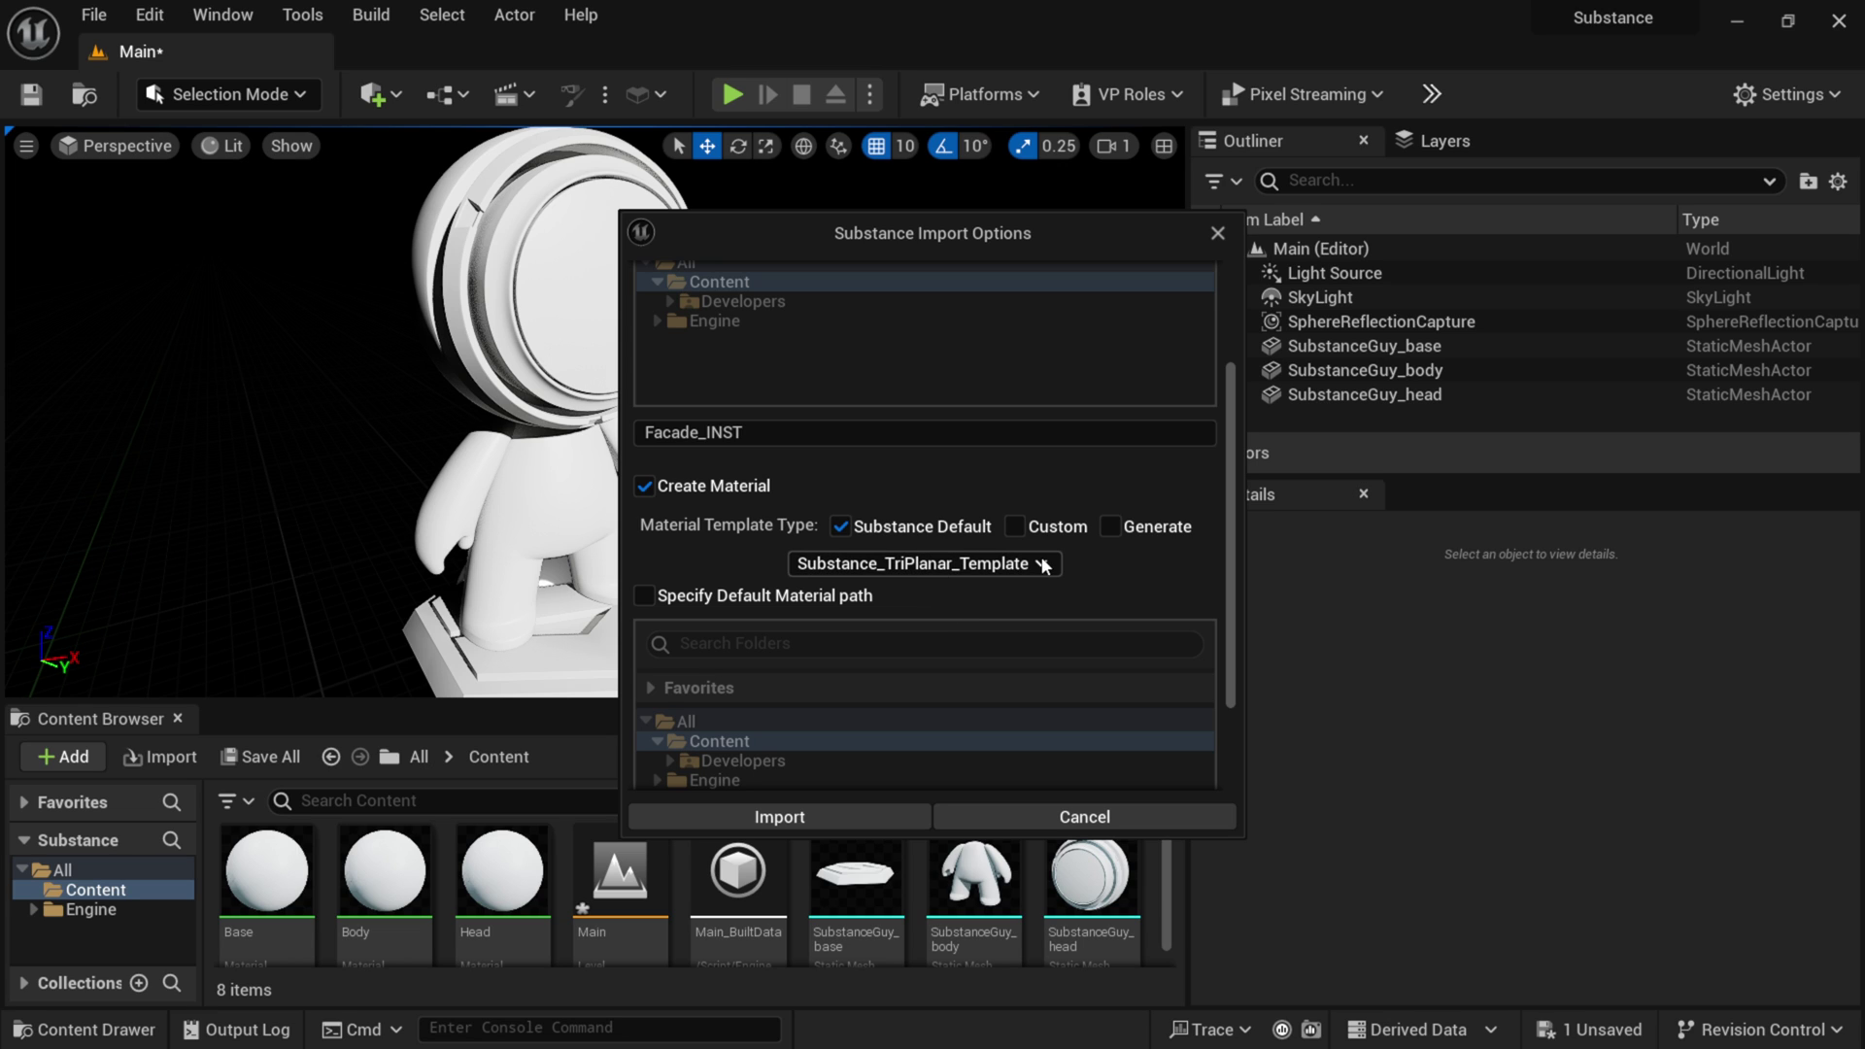
left_click(830, 812)
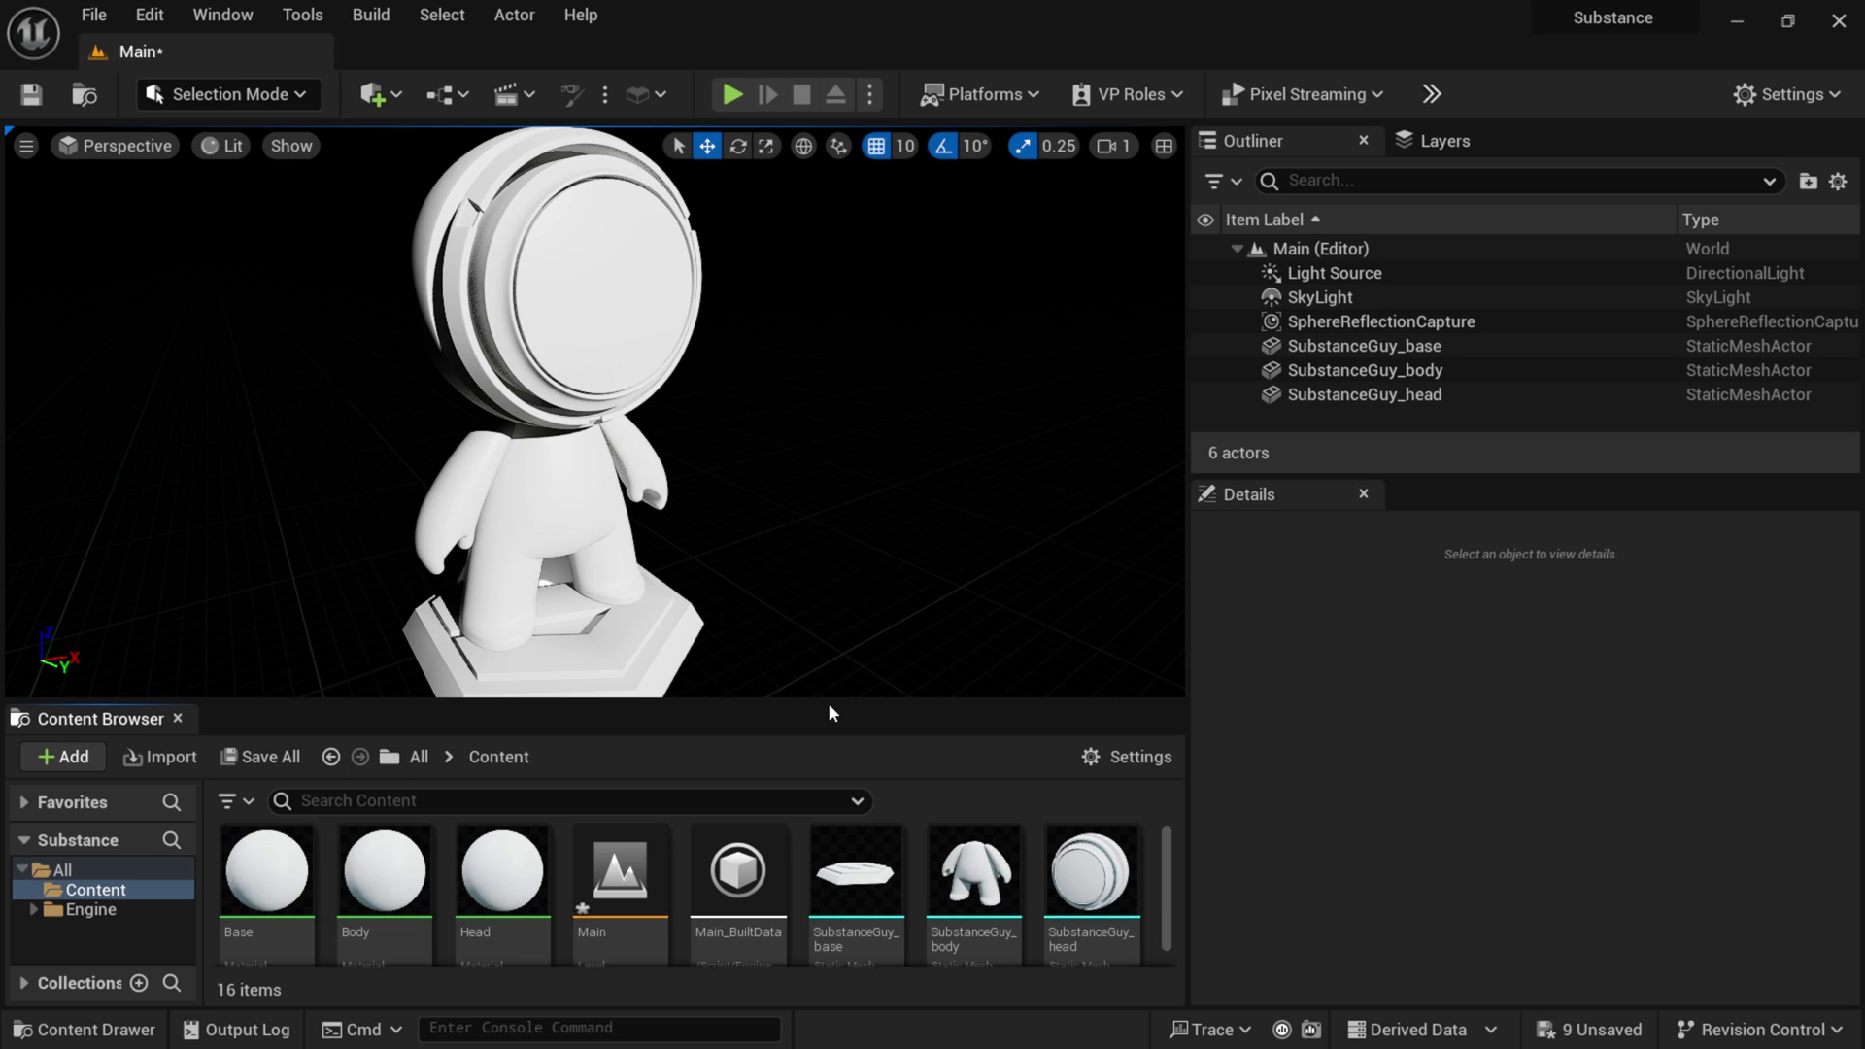
- Drag Facade_MAT from the enlarged Content Browser onto SubstanceGuy's head in the viewport
left_click_drag(829, 701, 830, 452)
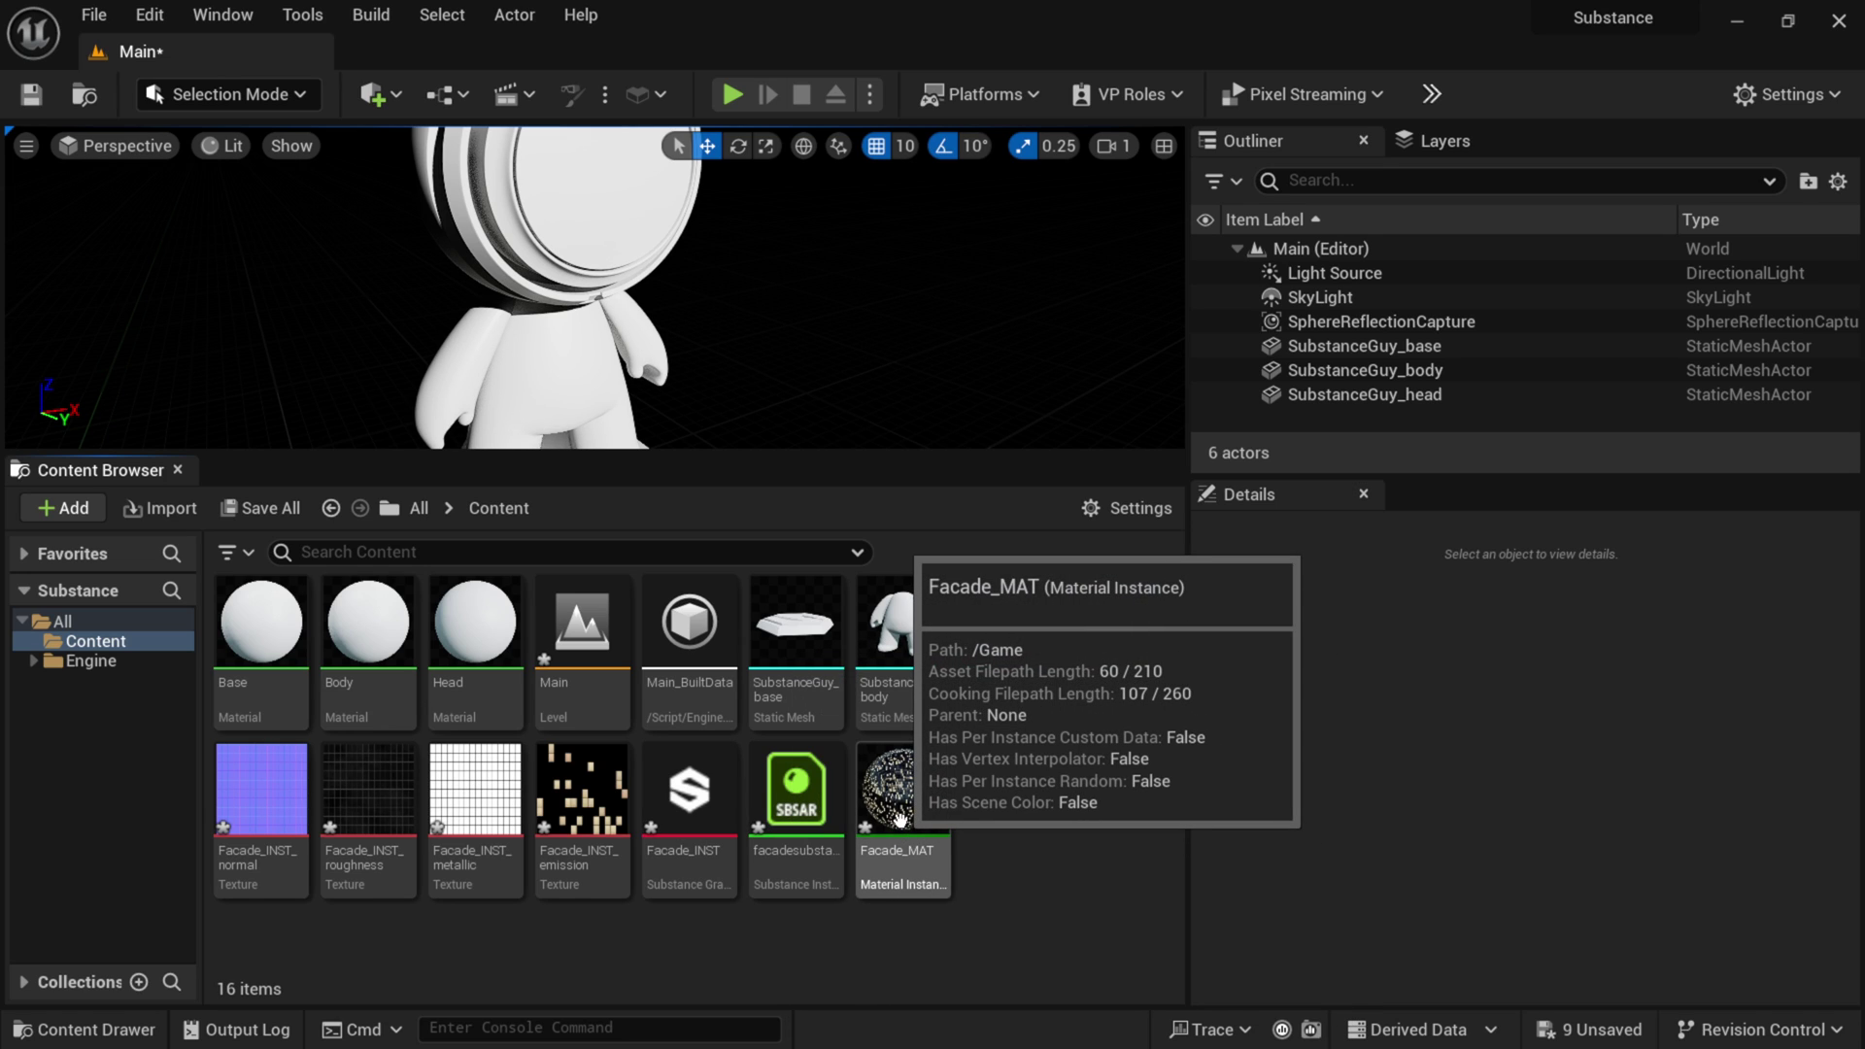
left_click_drag(899, 819, 597, 224)
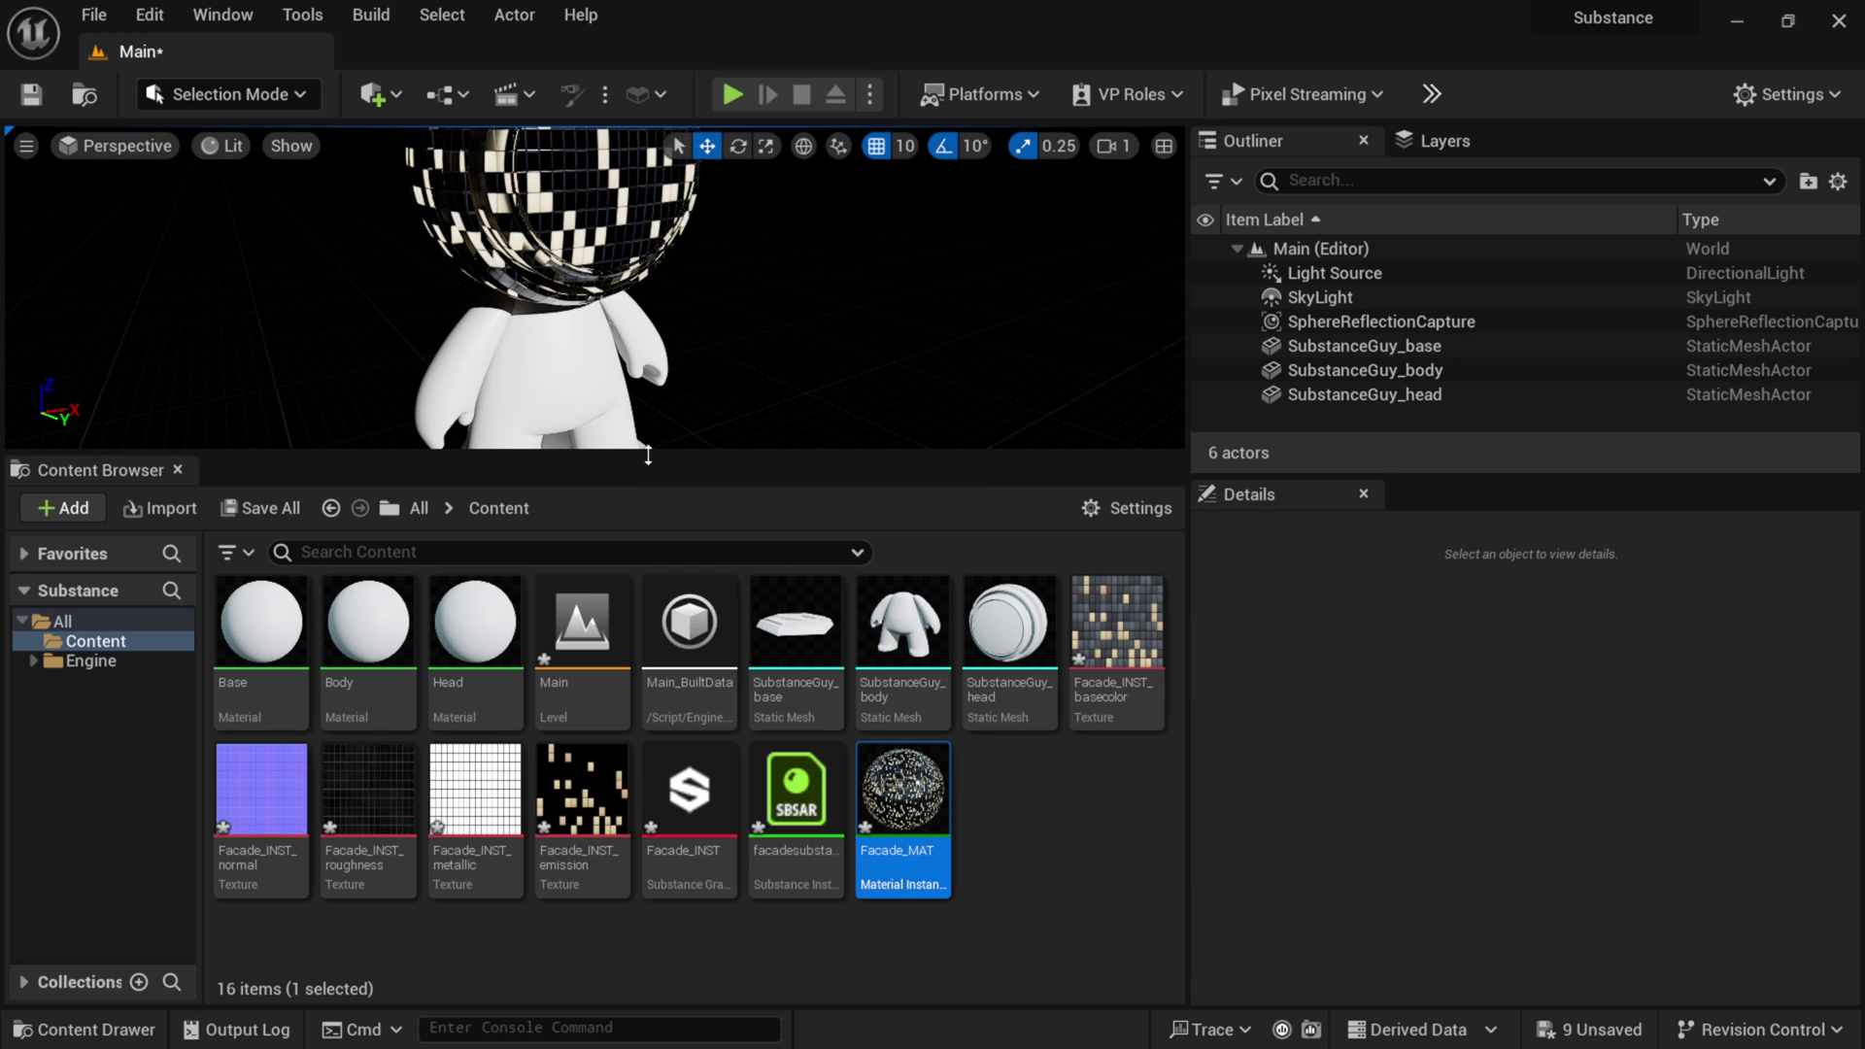
left_click_drag(656, 473, 781, 494)
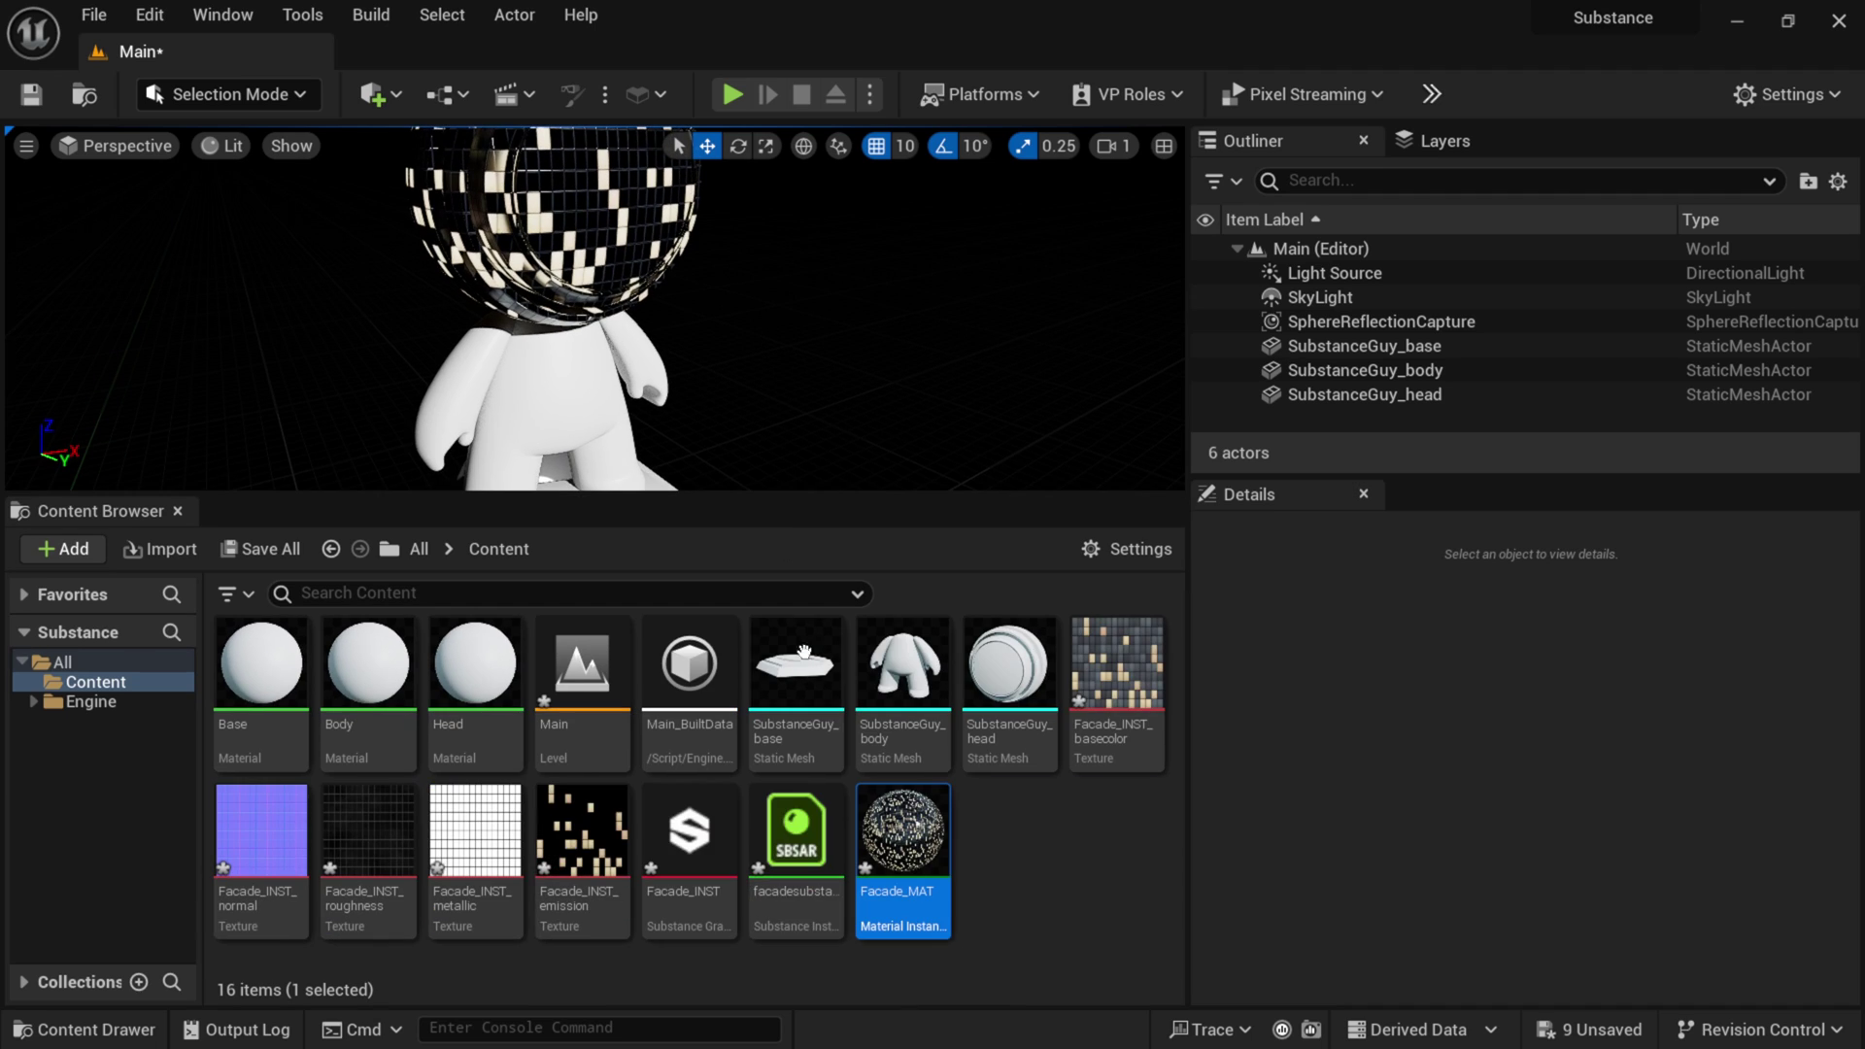
- Open Facade_INST and set its output size to 4096
double_click(689, 835)
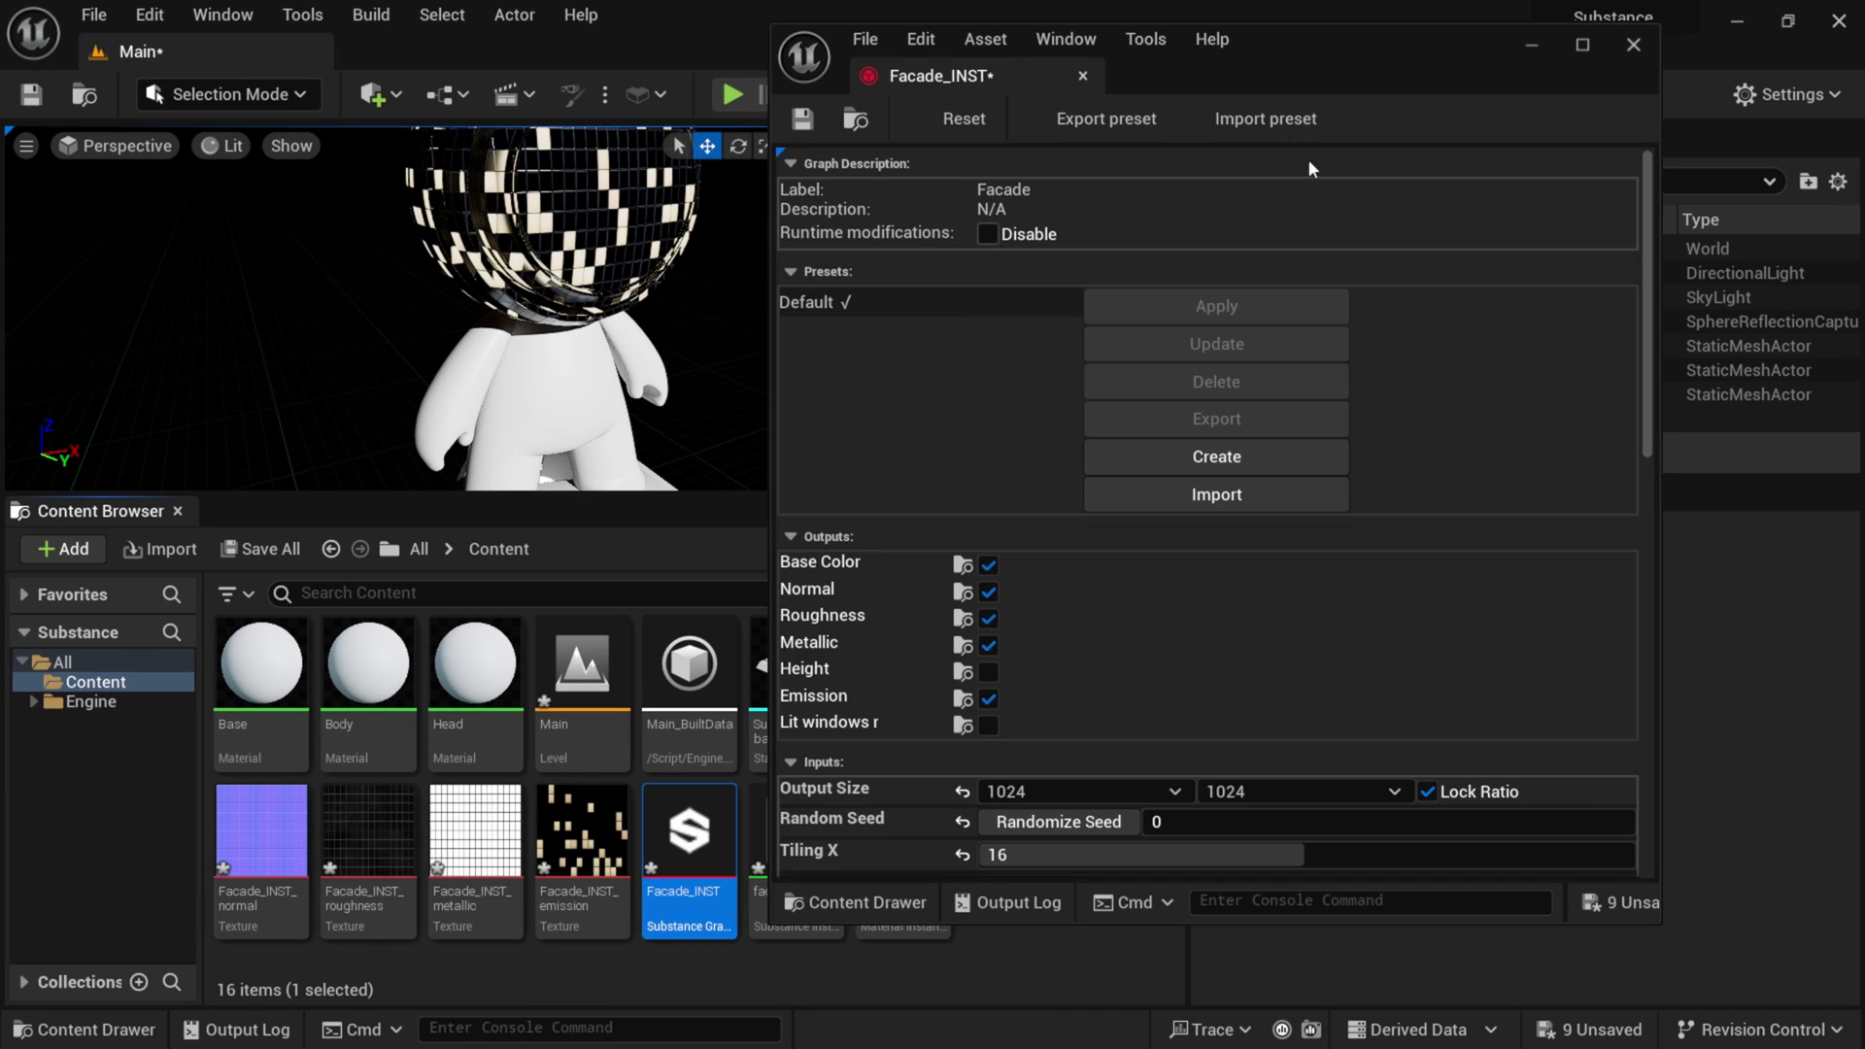
left_click_drag(675, 499, 670, 726)
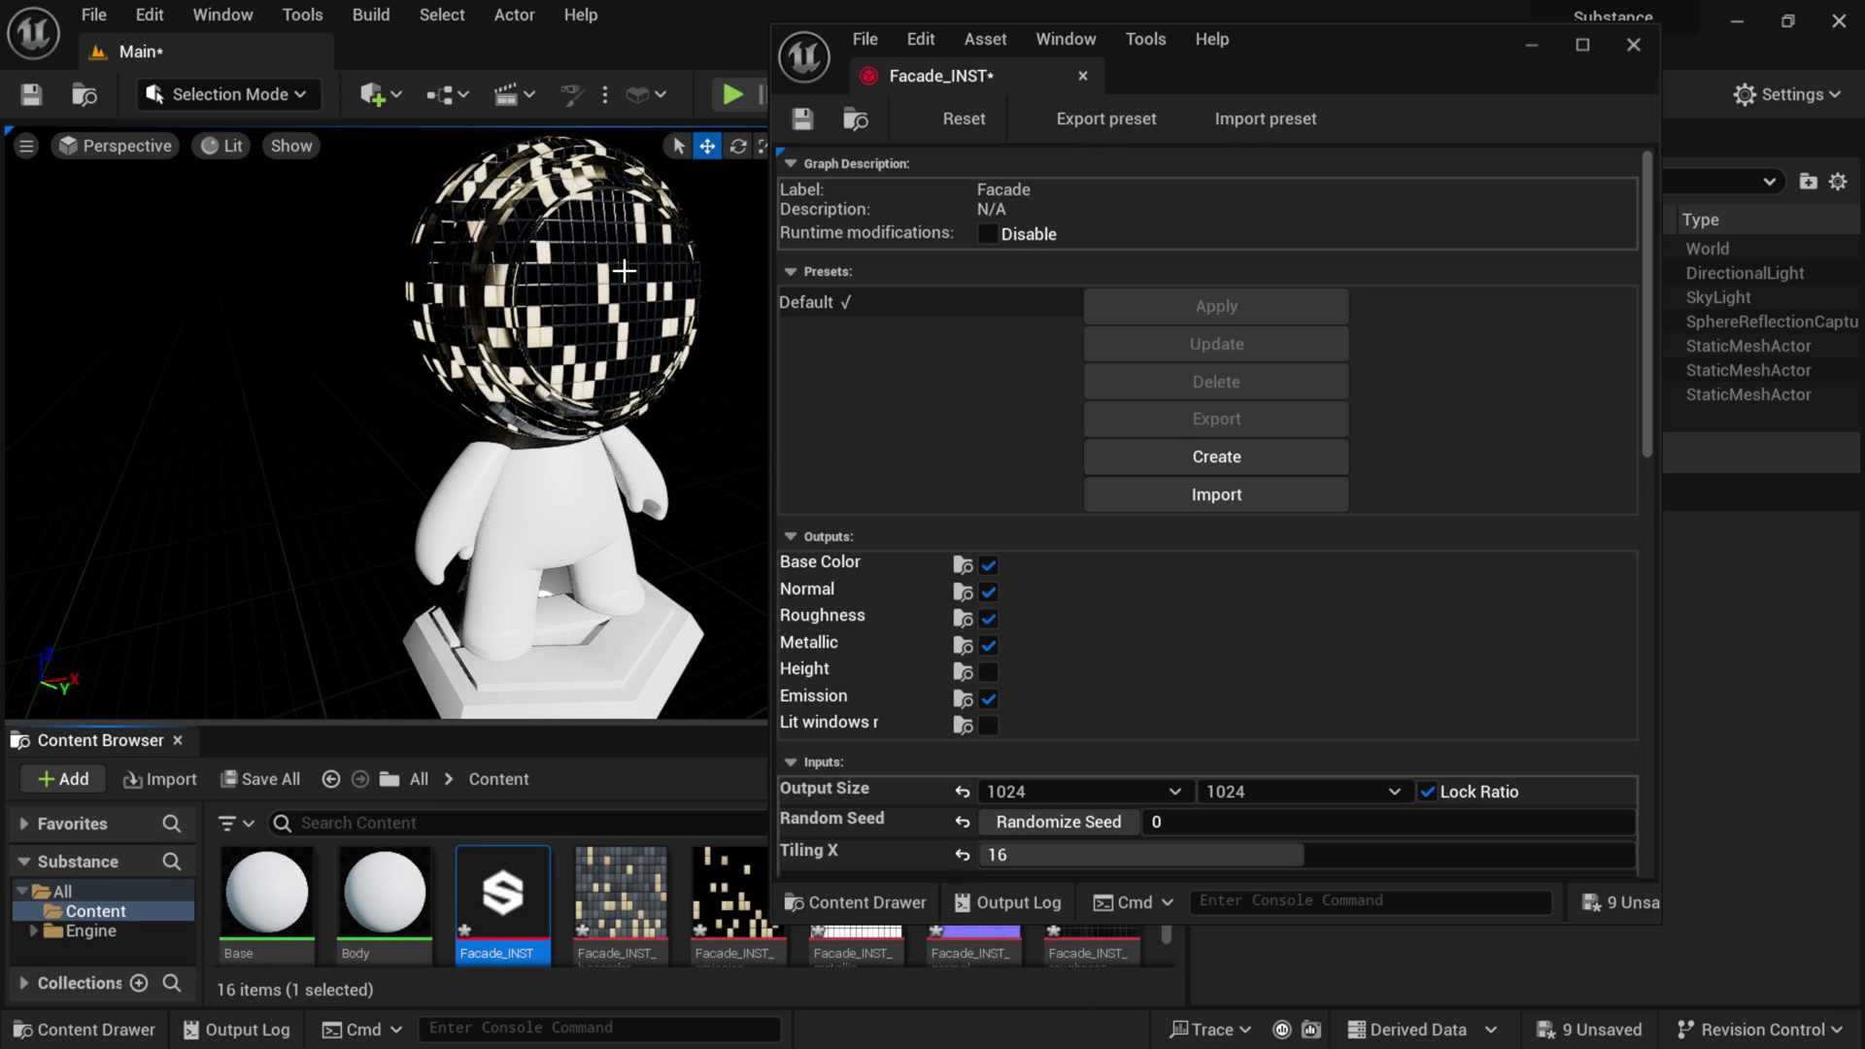
scroll(586, 288, "up", 3)
left_click_drag(585, 289, 586, 433)
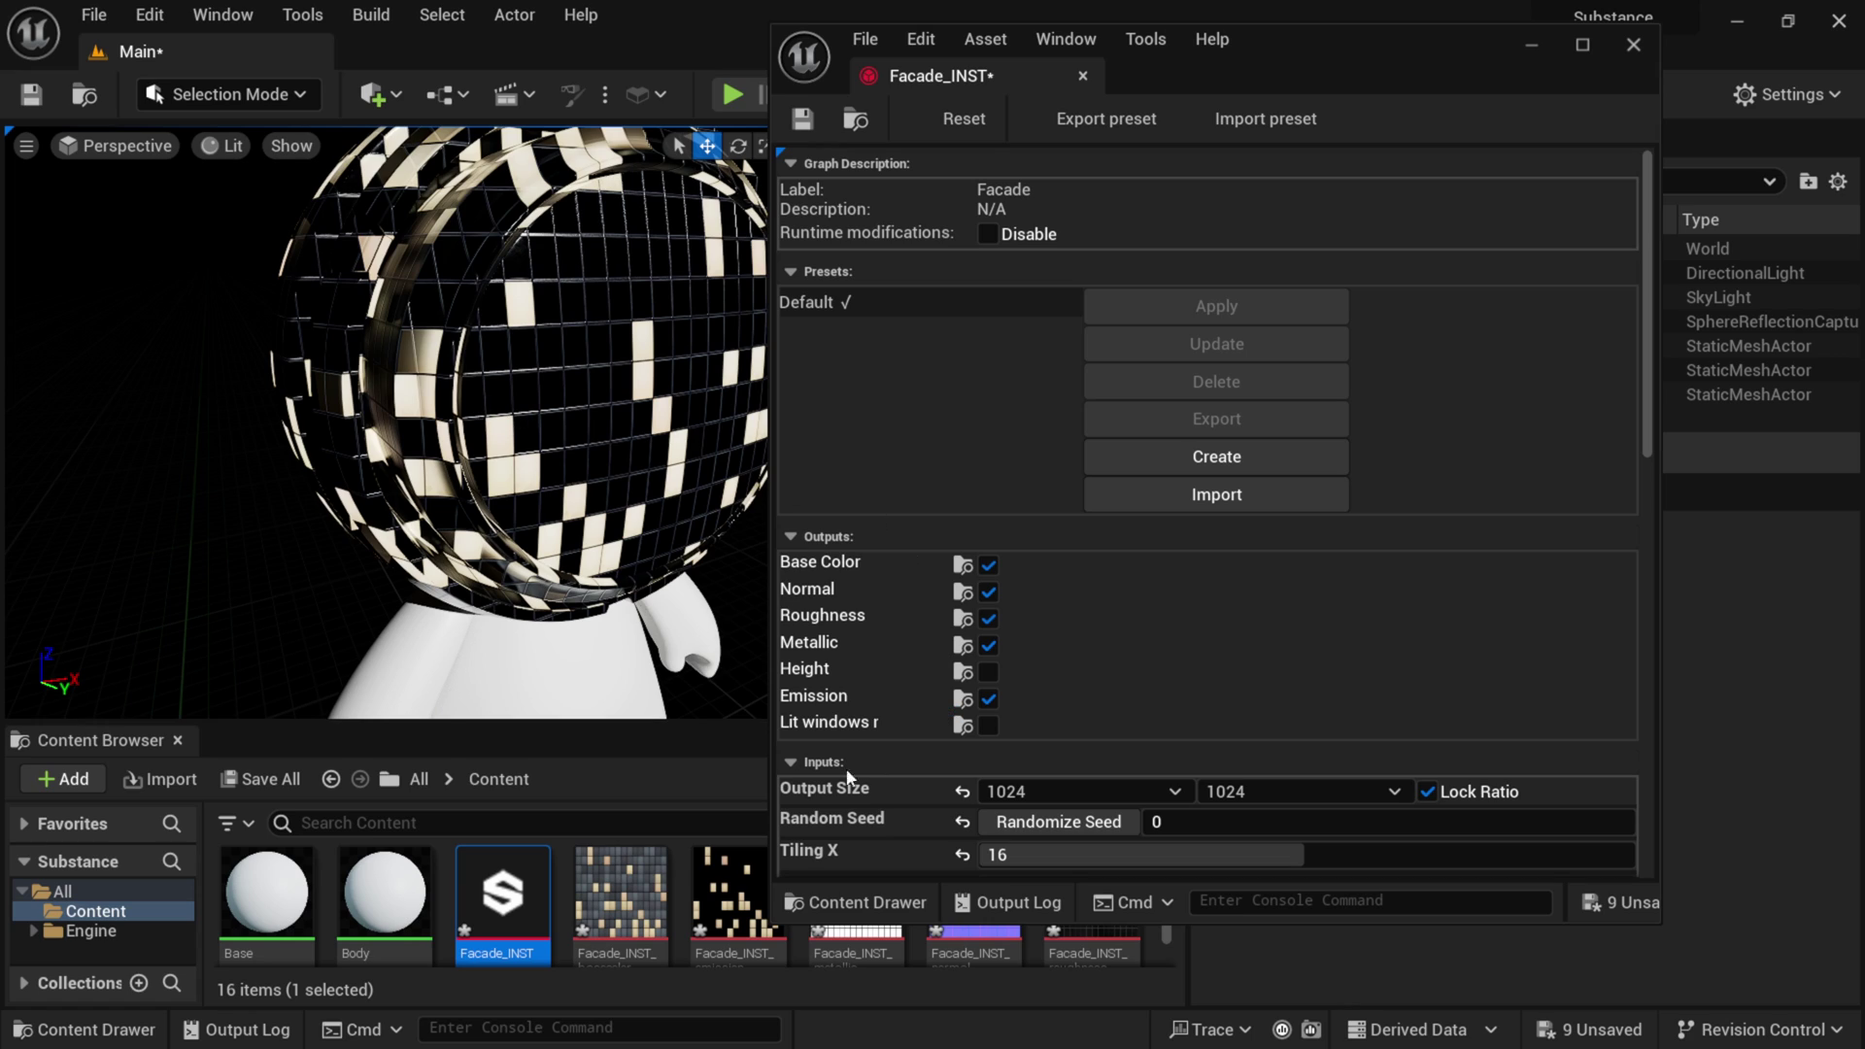
left_click(1062, 794)
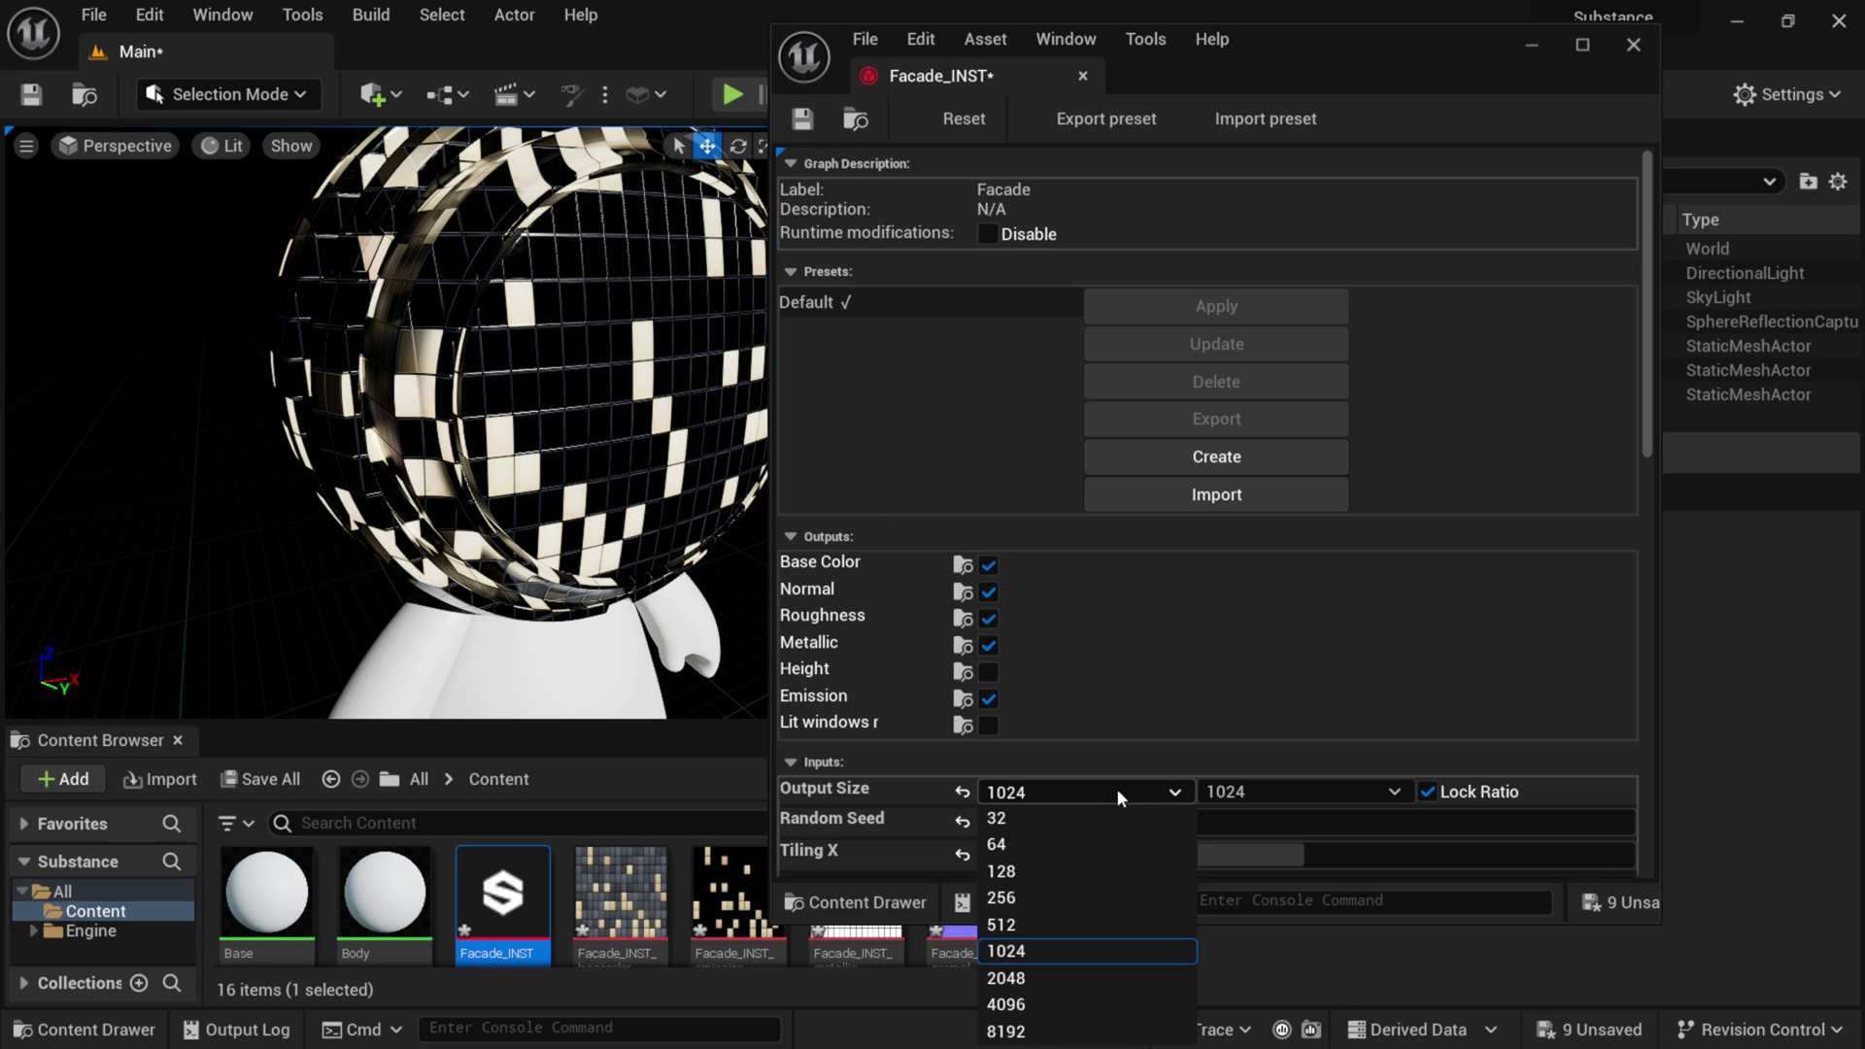
left_click(1041, 1004)
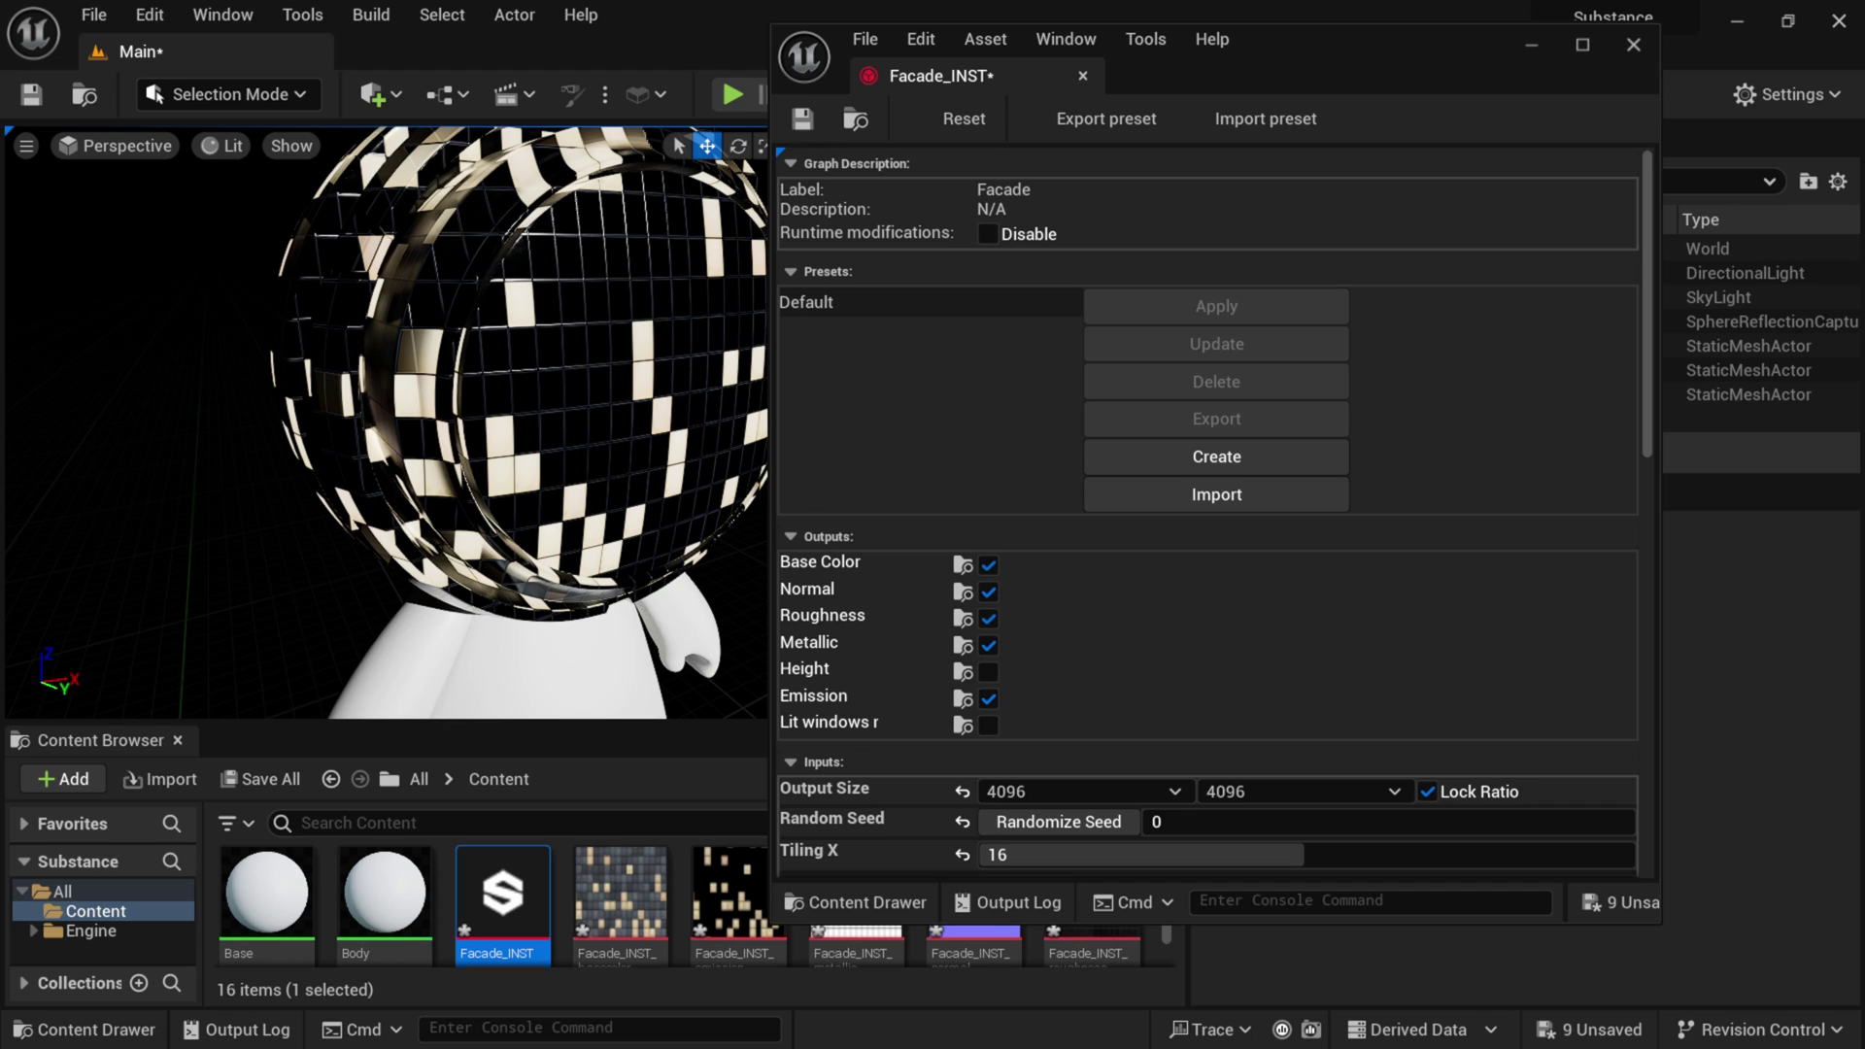
- Review the remaining Facade_INST parameters and close its editor window
scroll(994, 449, "down", 5)
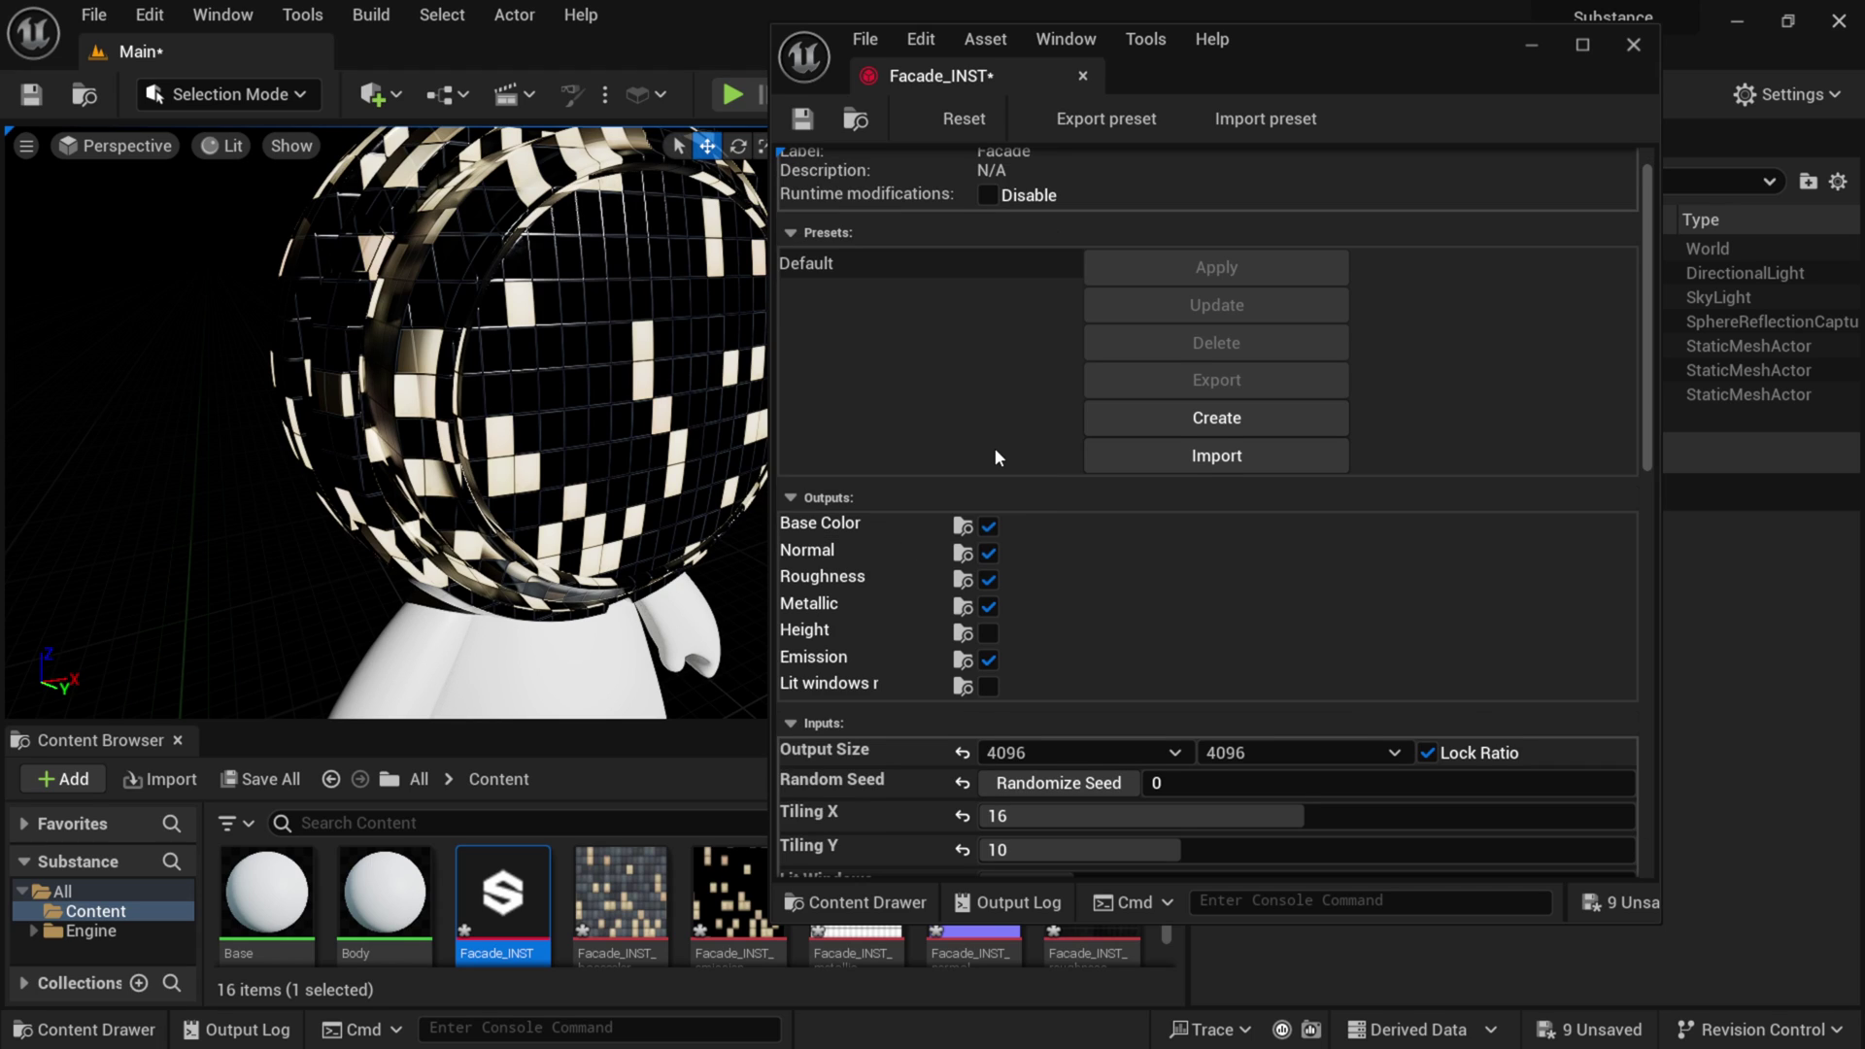
scroll(1099, 480, "down", 1)
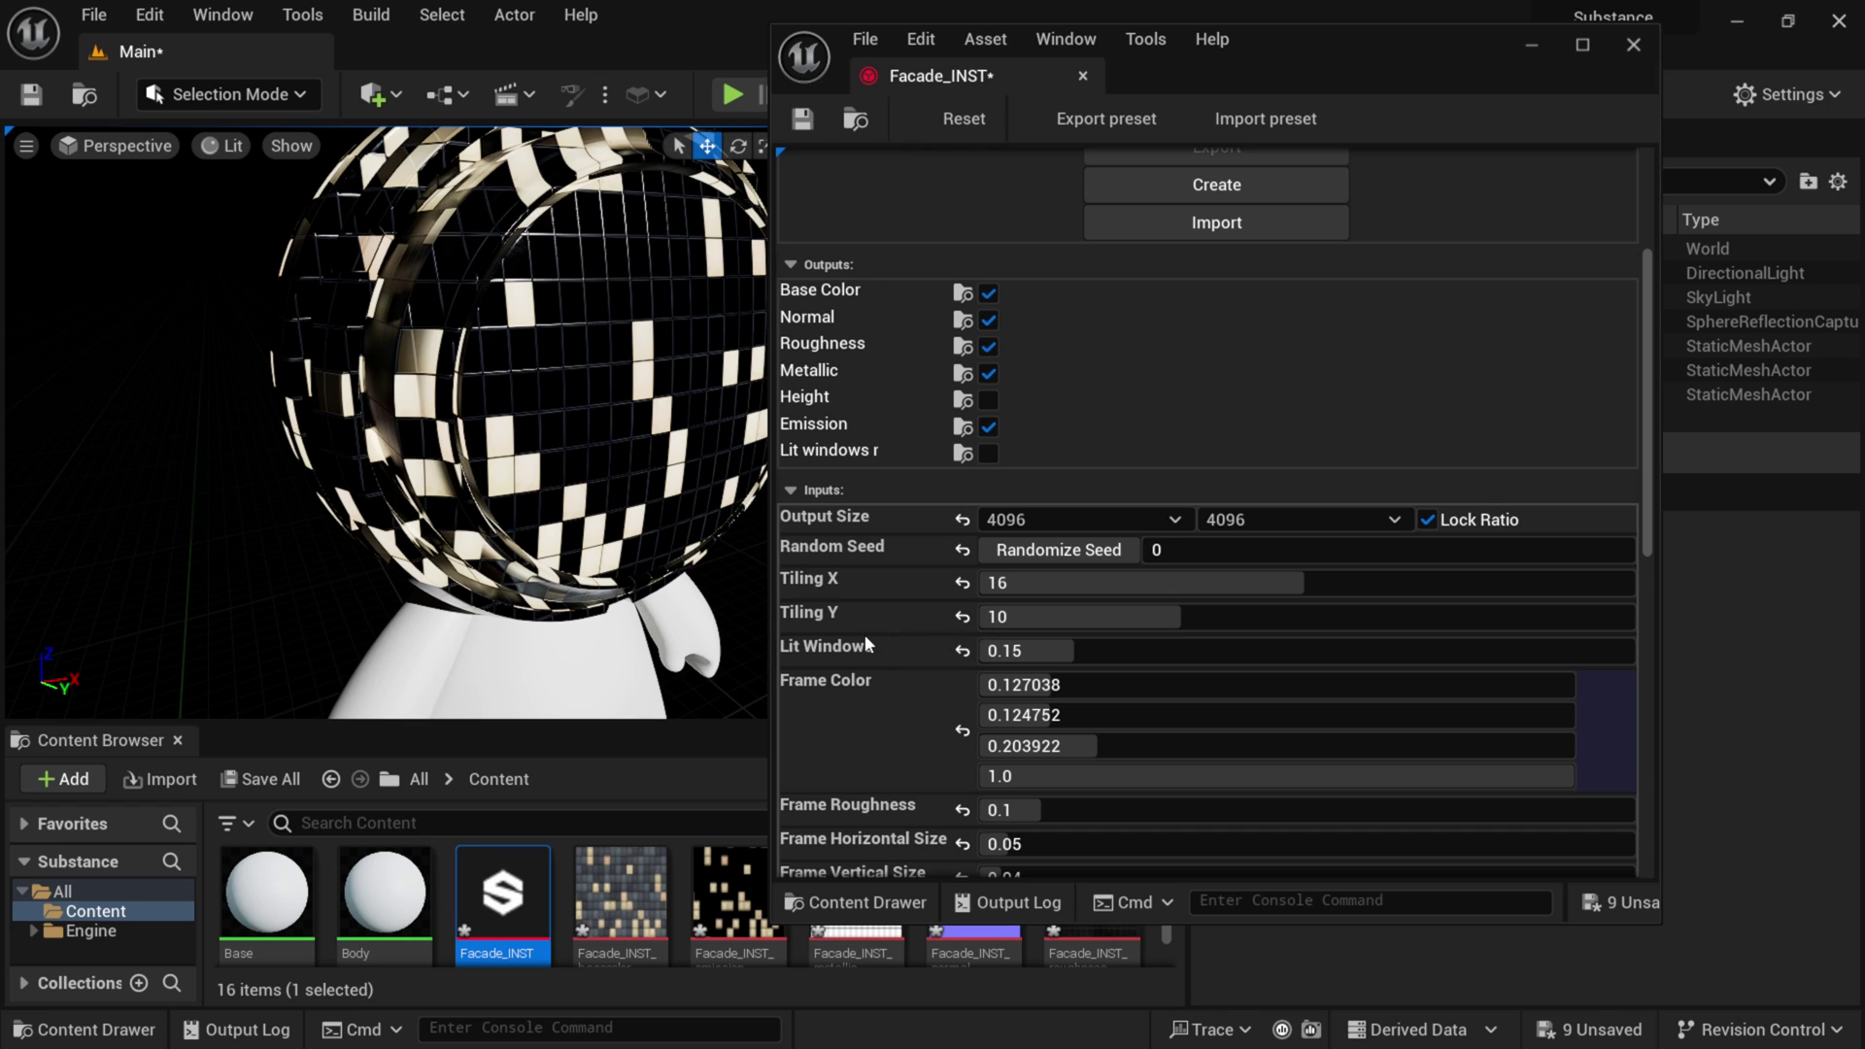
scroll(874, 709, "down", 4)
scroll(944, 709, "down", 3)
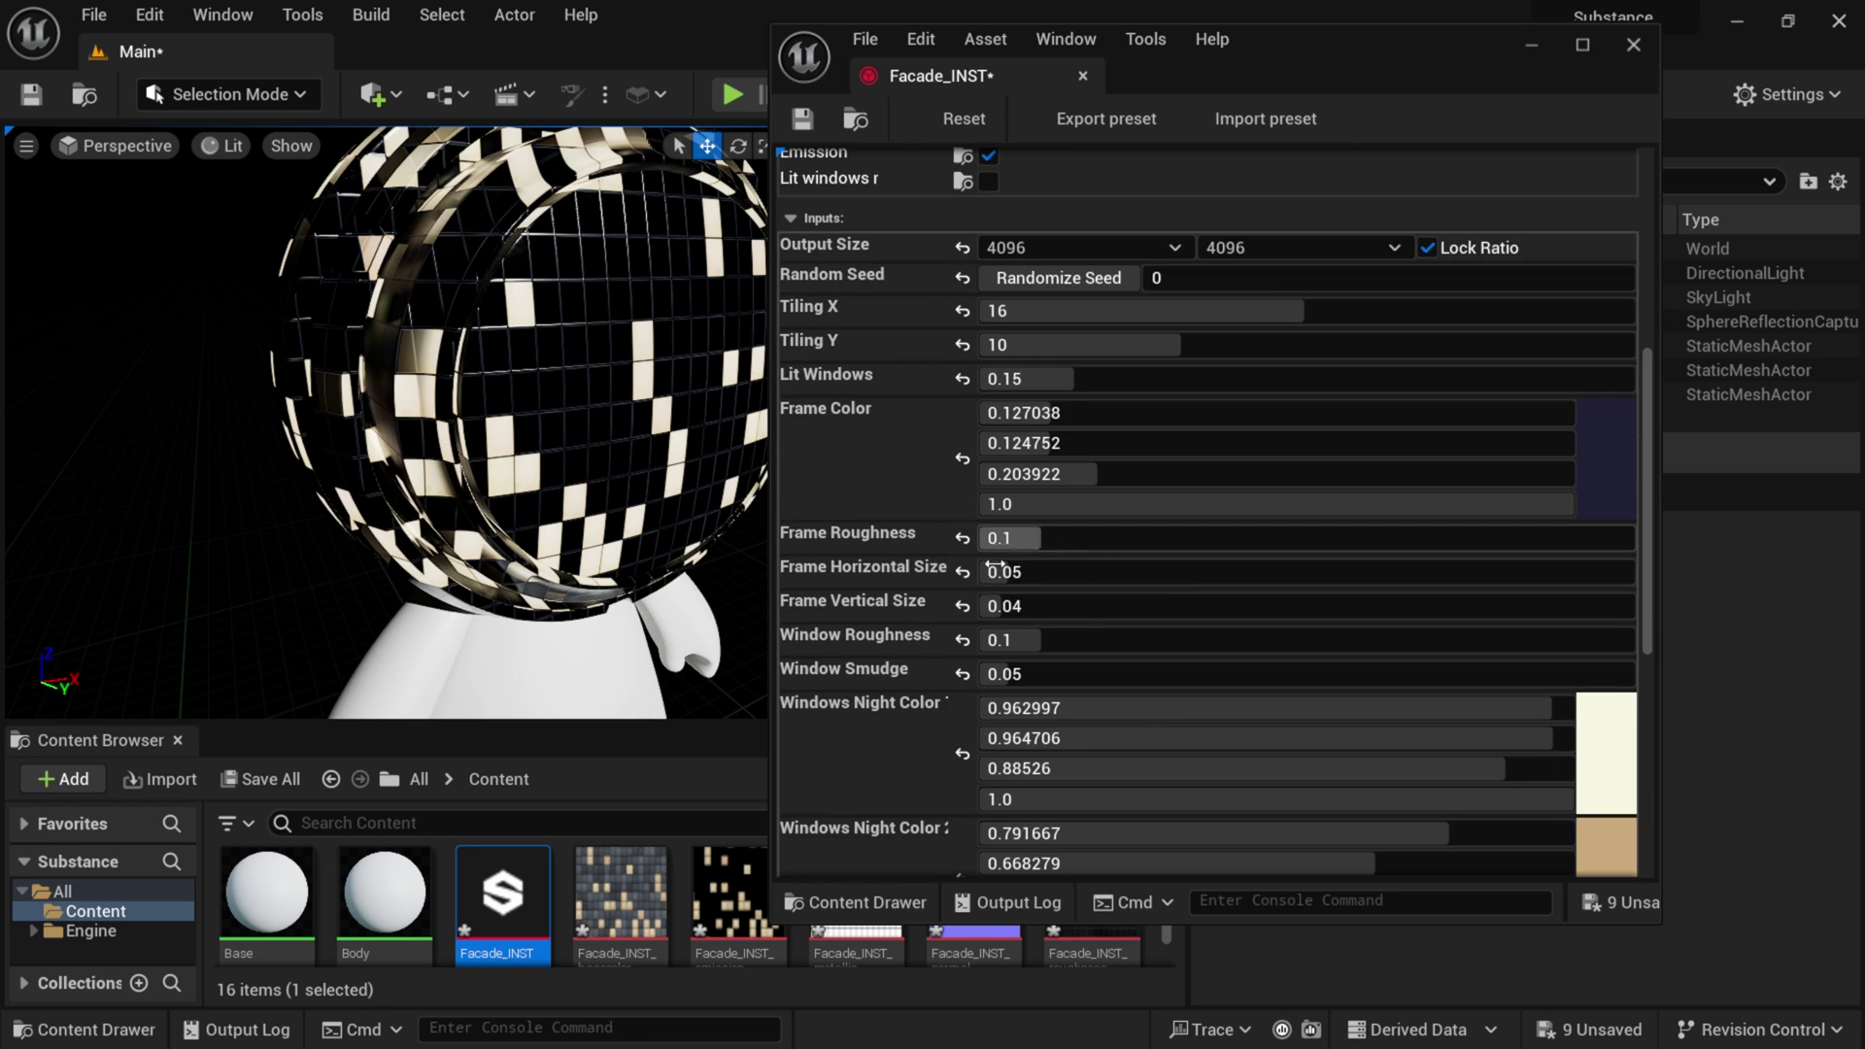
scroll(859, 748, "down", 2)
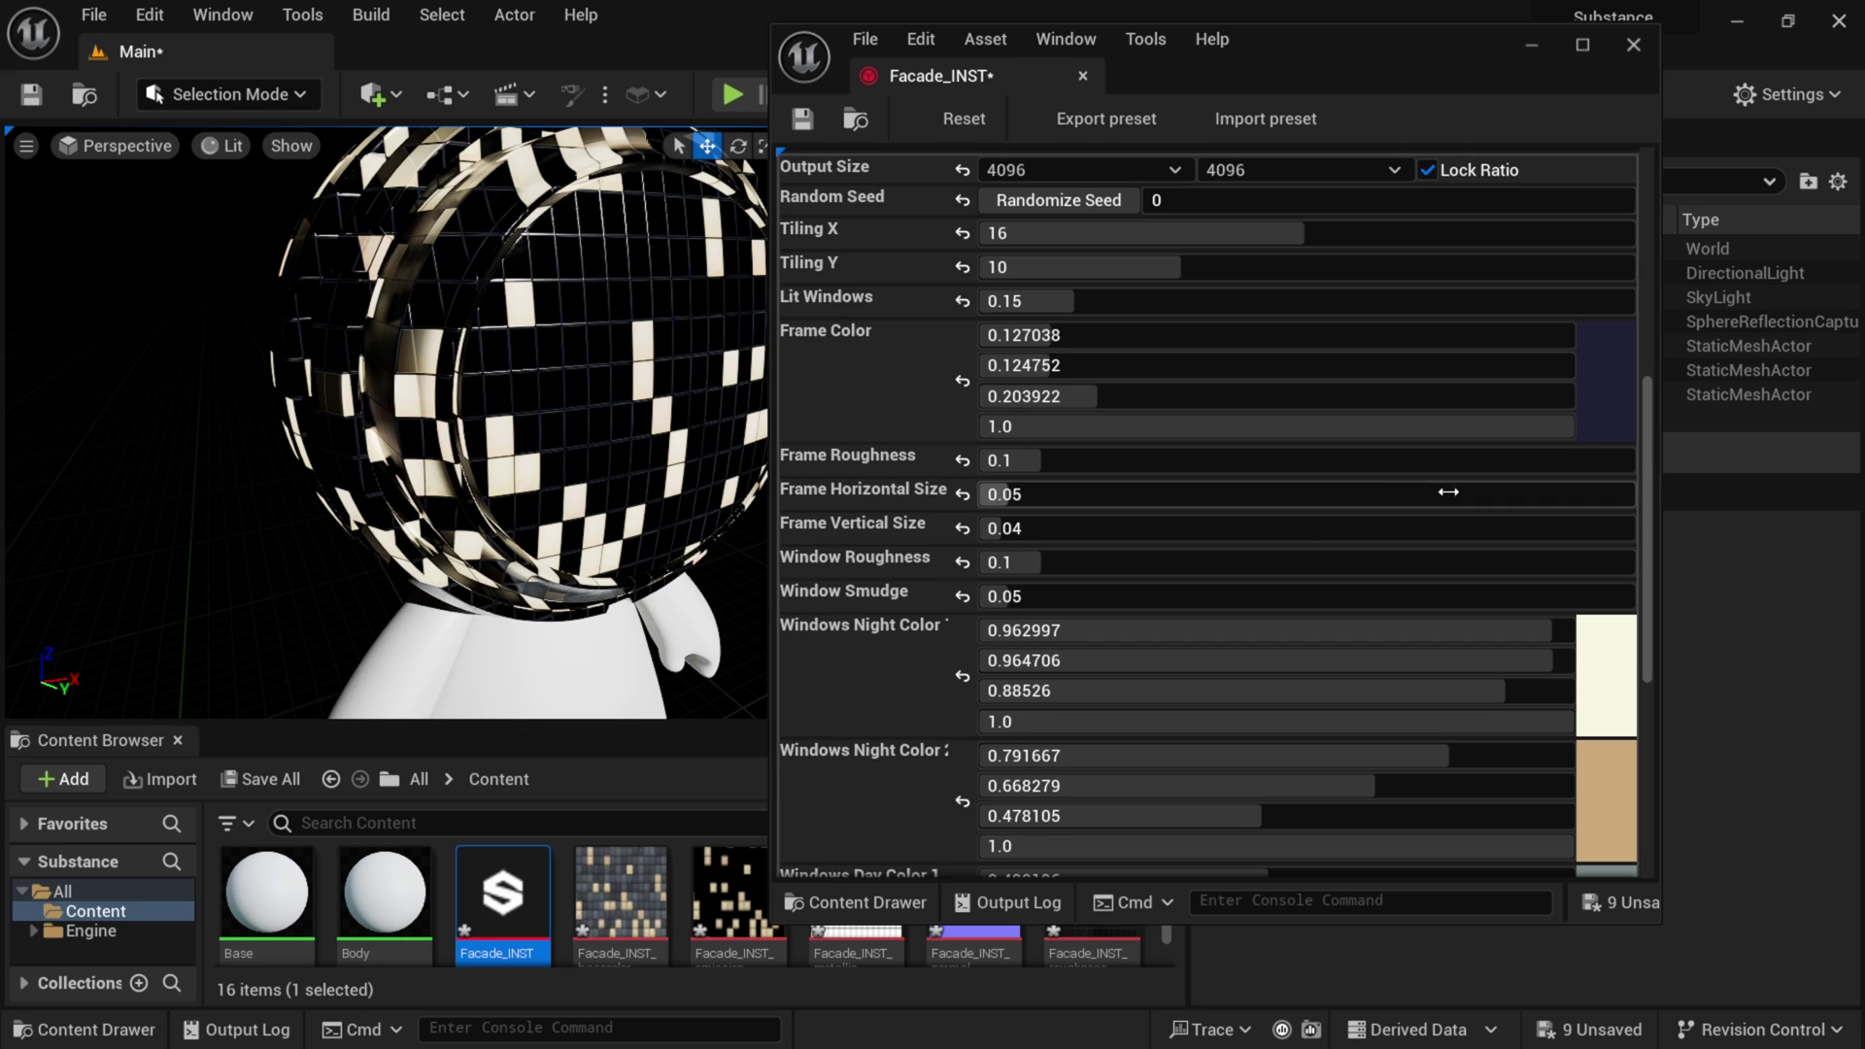
scroll(1301, 504, "down", 3)
scroll(1301, 504, "down", 3)
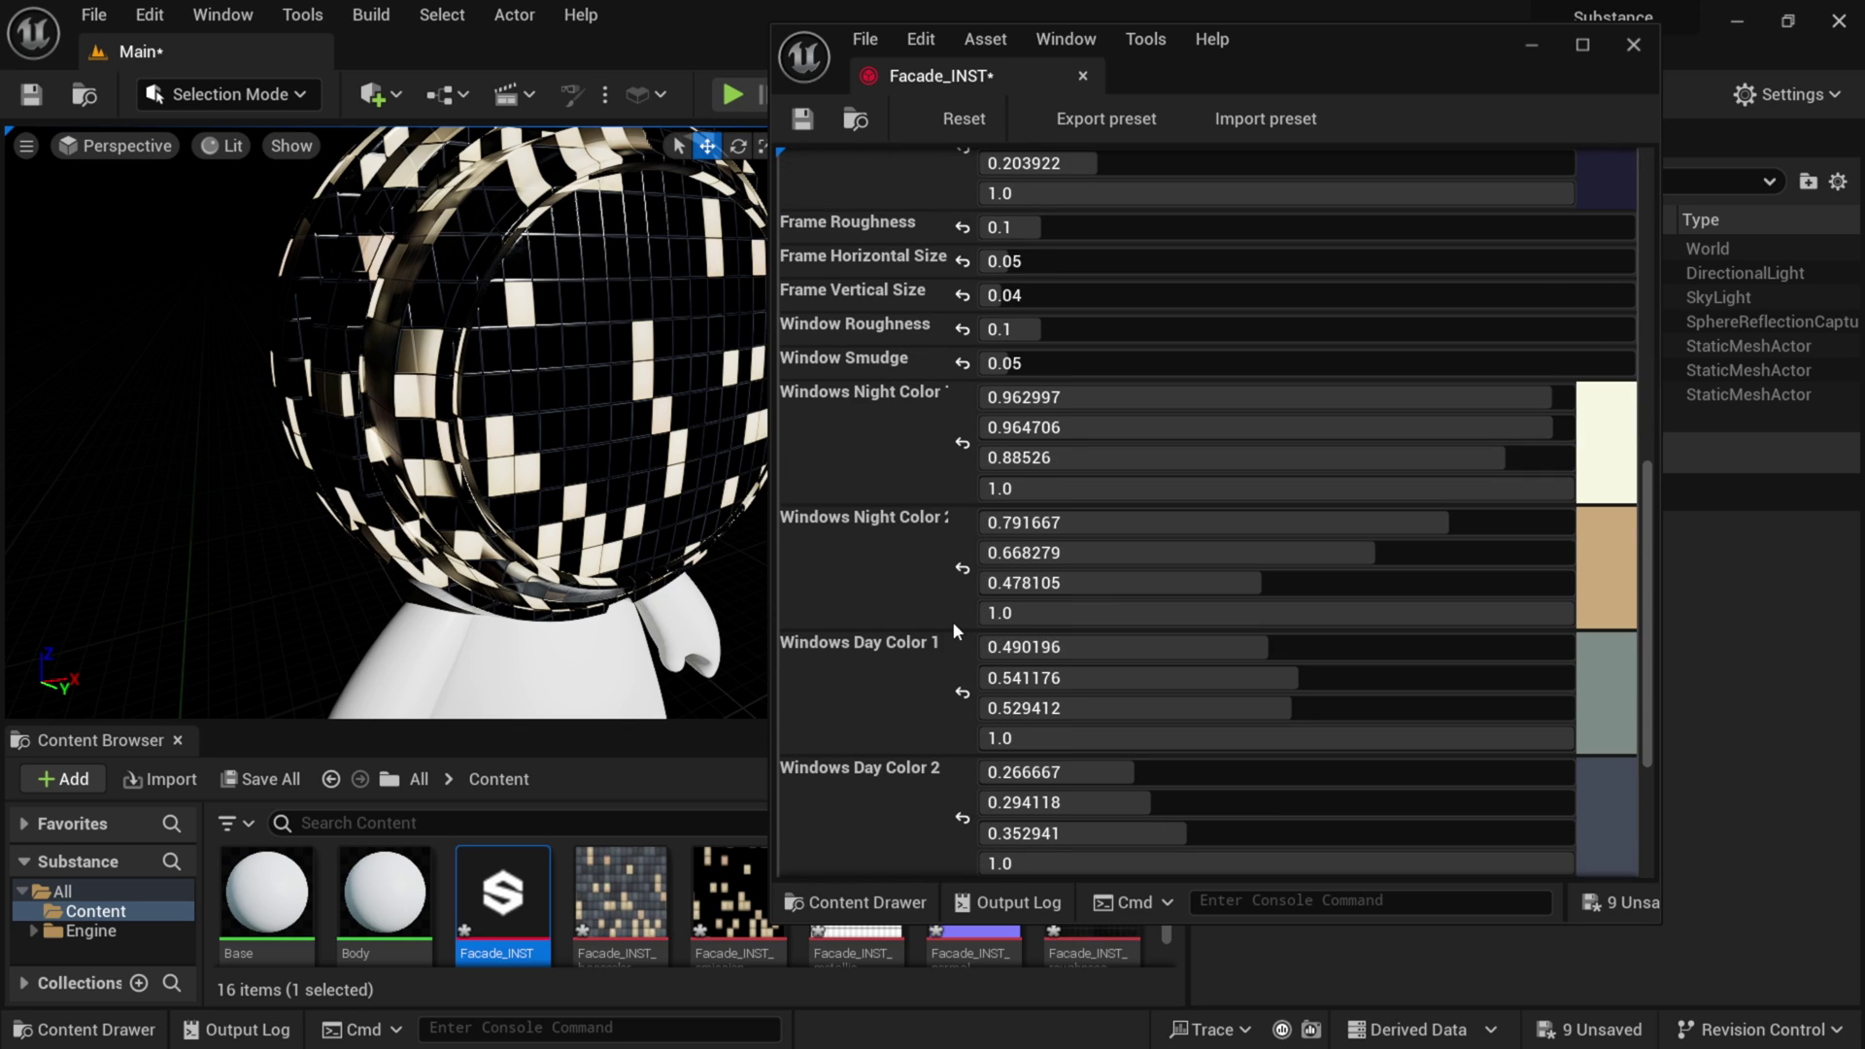
scroll(951, 620, "down", 4)
scroll(947, 620, "down", 3)
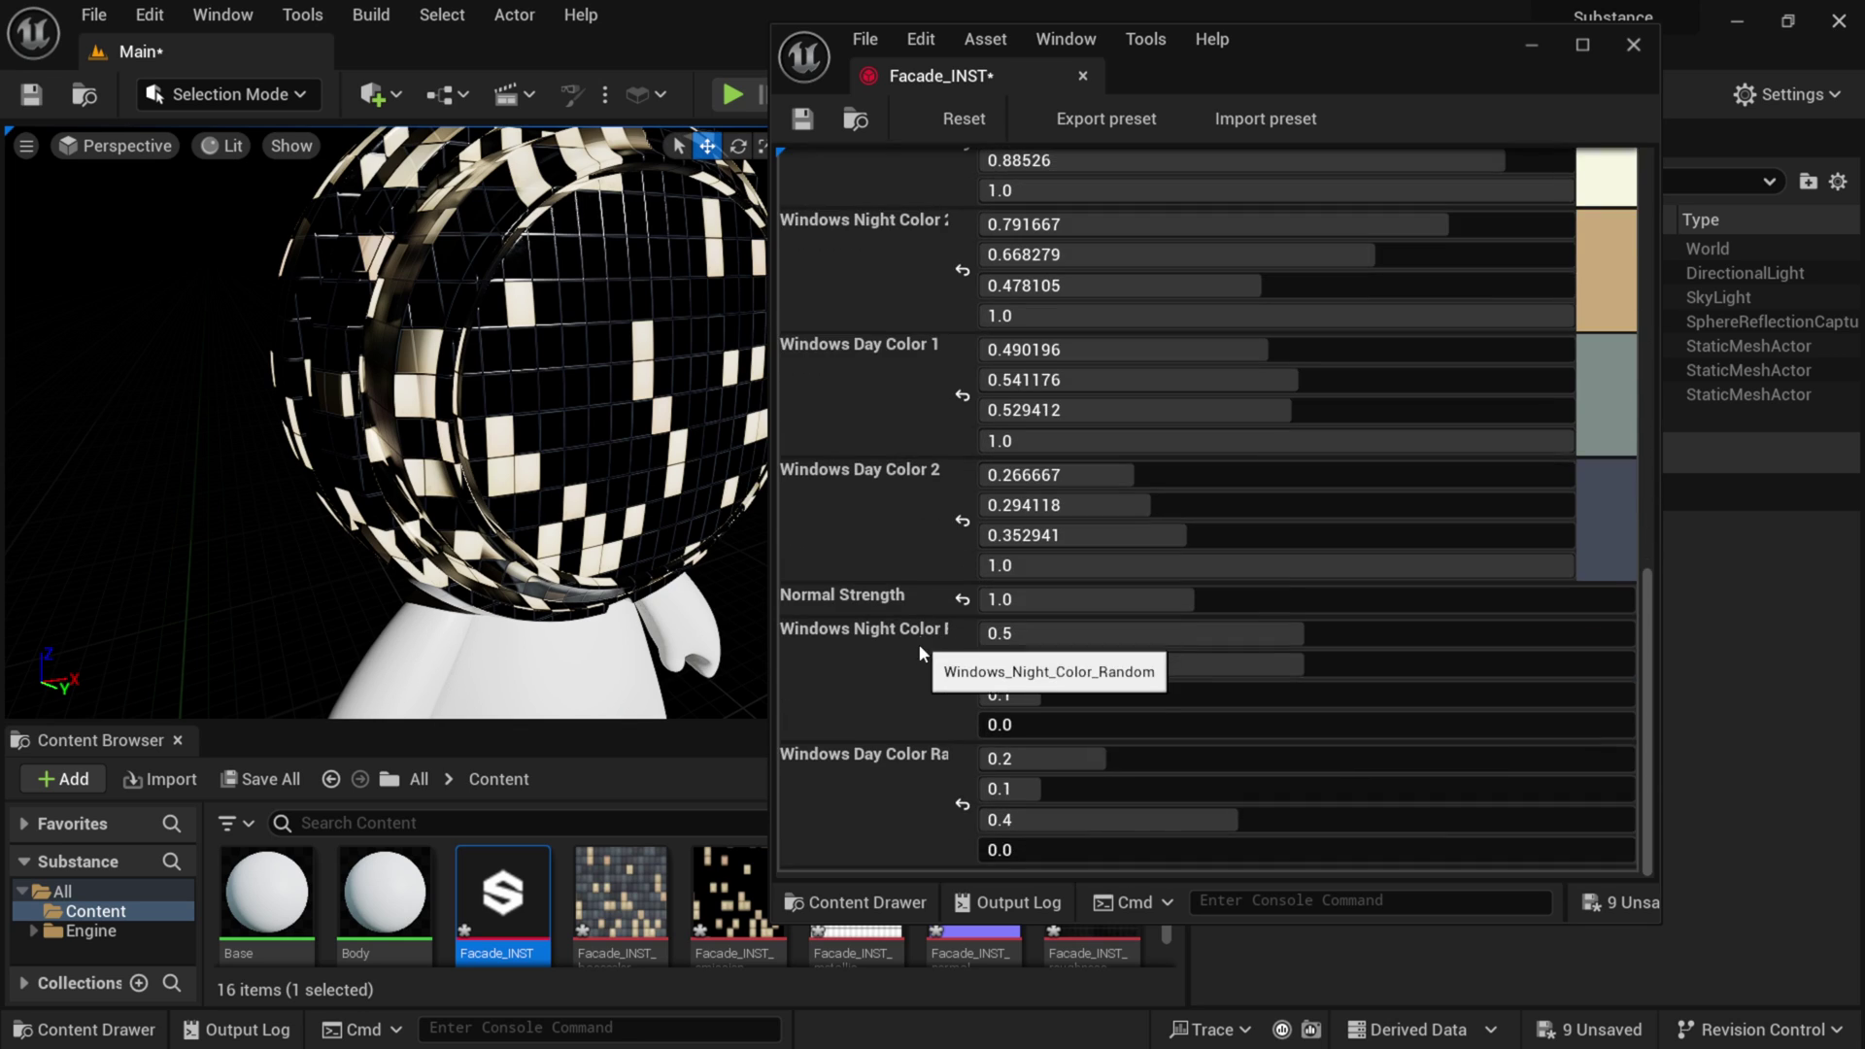
scroll(660, 843, "down", 2)
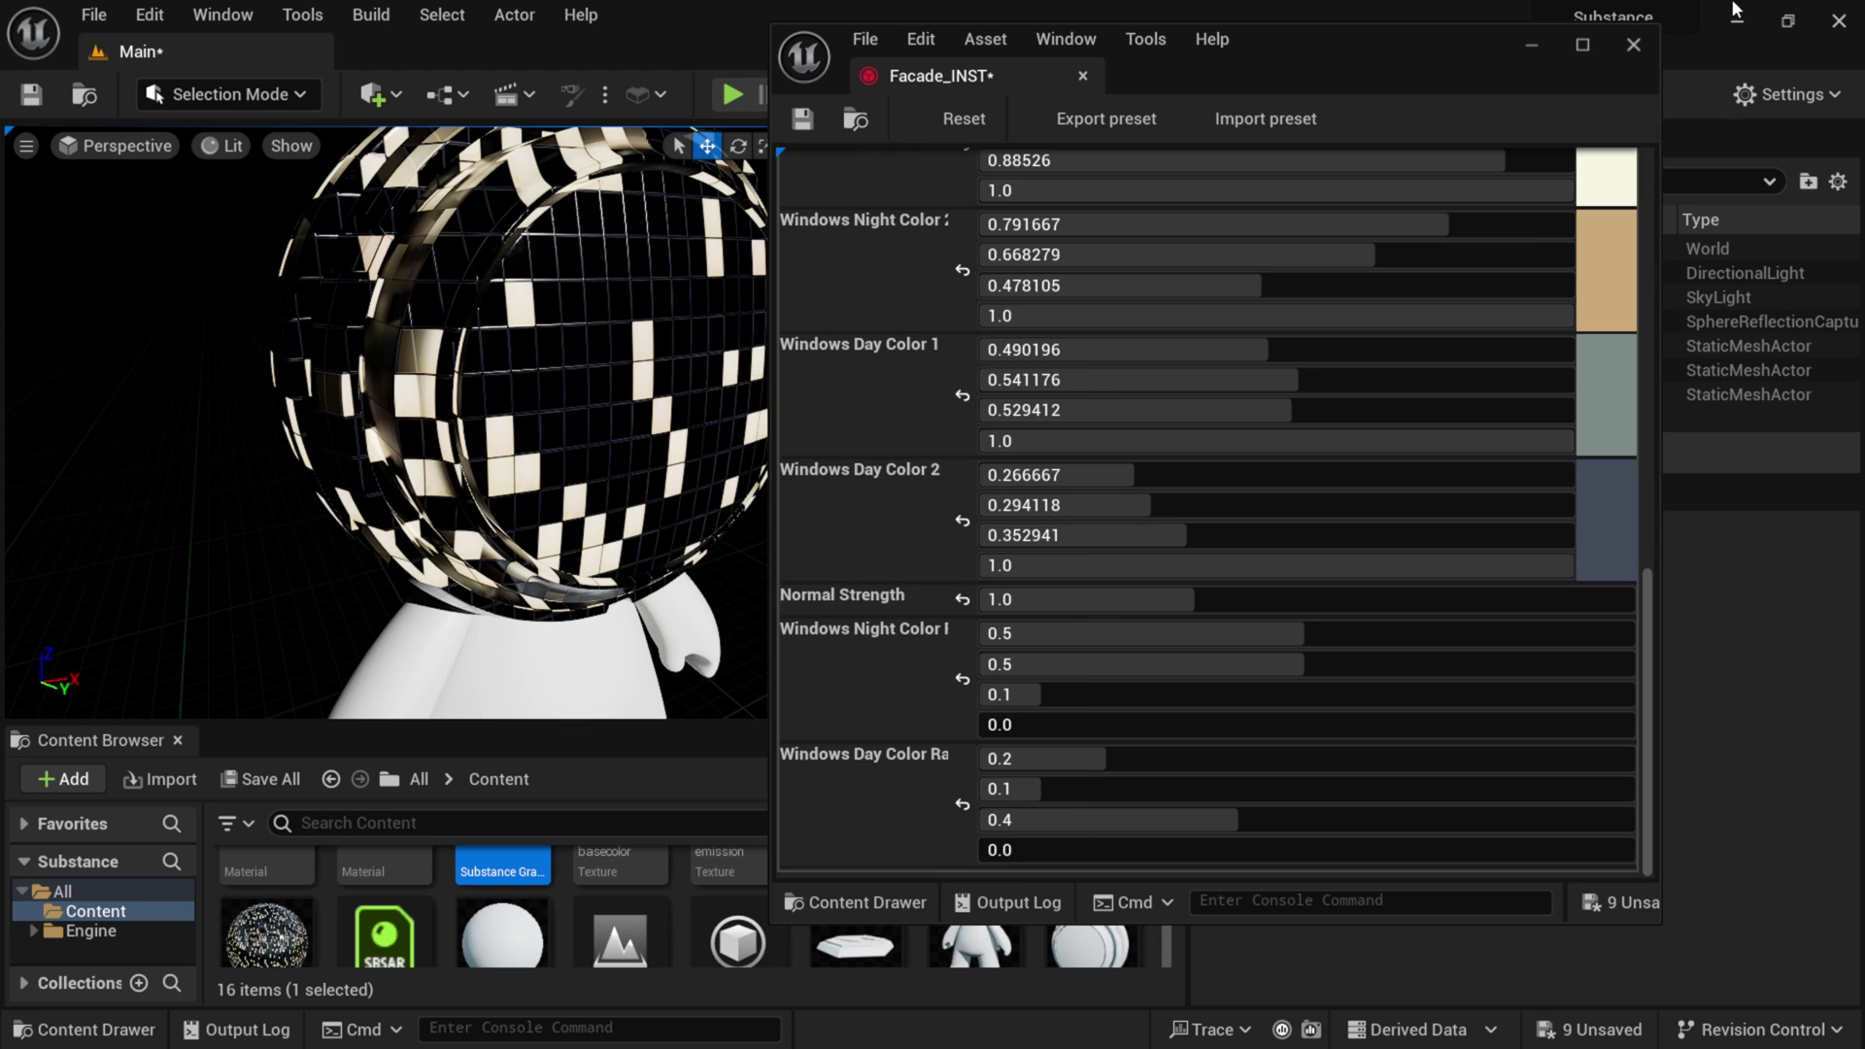
left_click(449, 976)
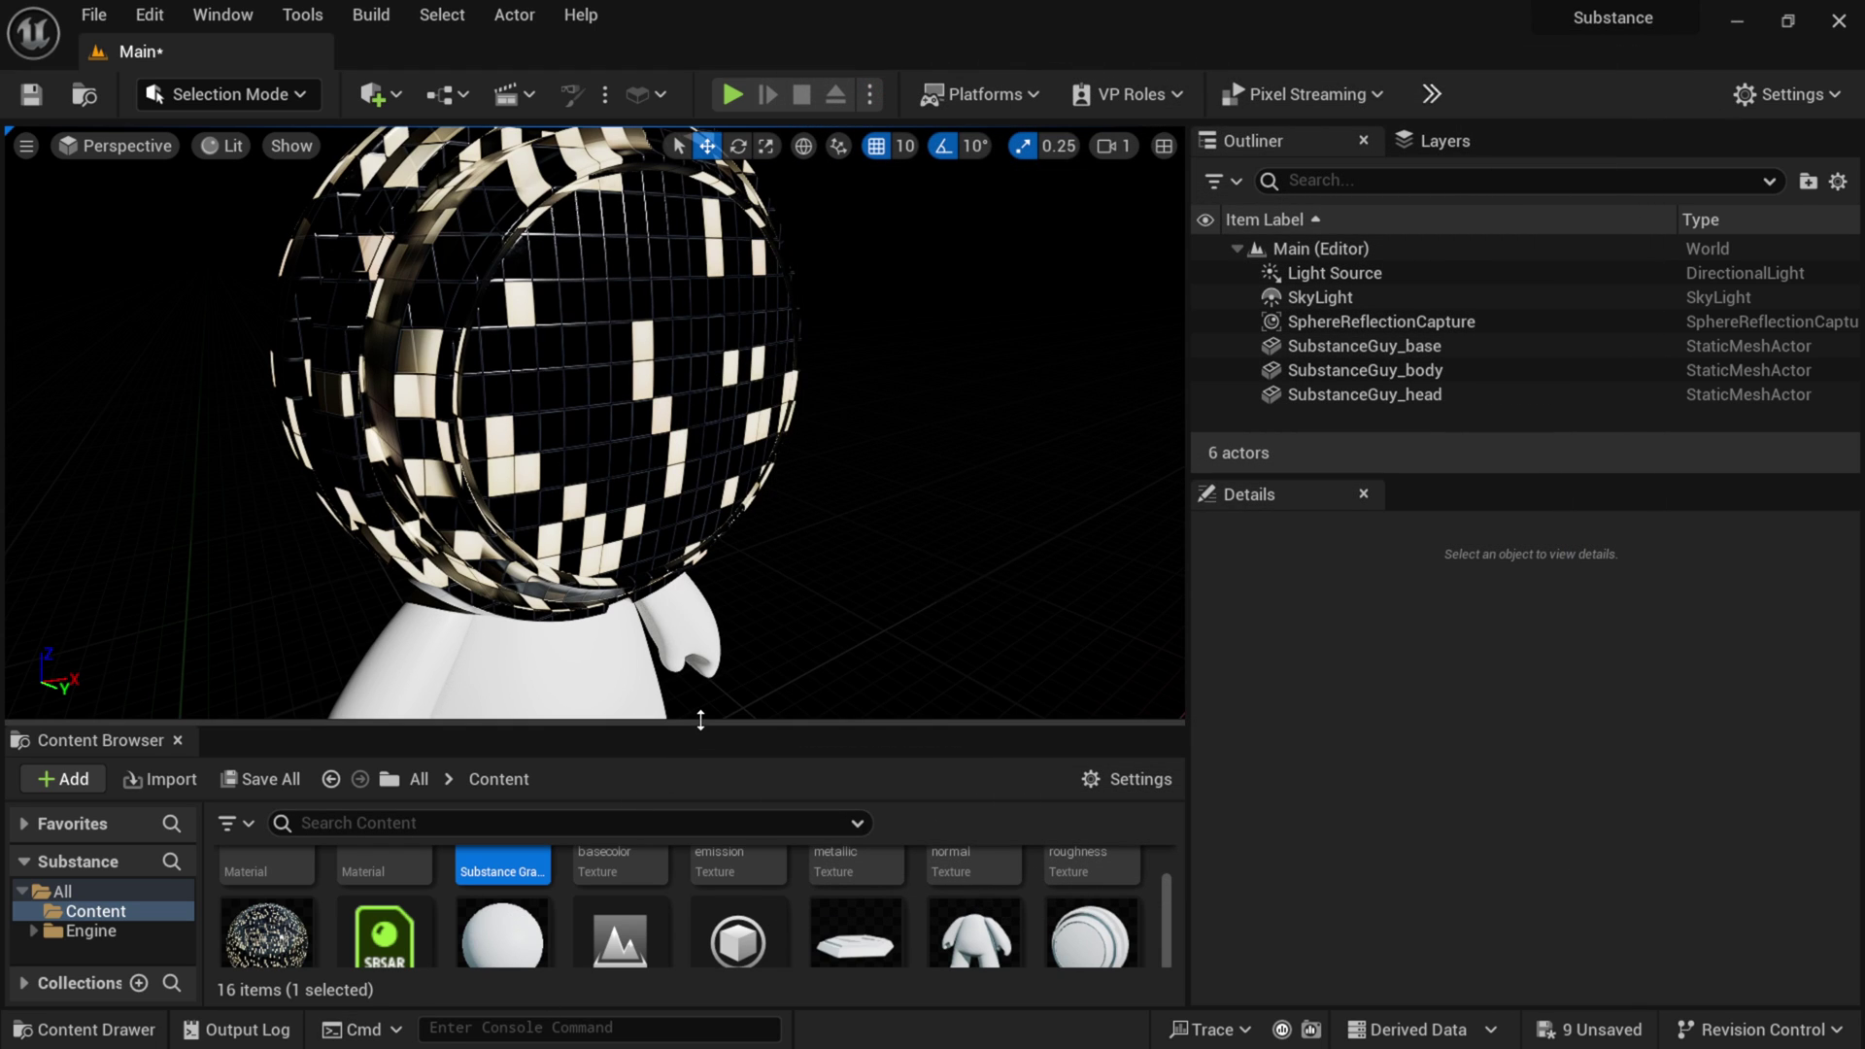
- Open Facade_MAT and tick Use World Align under Projection
left_click_drag(697, 722, 698, 595)
scroll(382, 853, "up", 1)
scroll(381, 853, "down", 1)
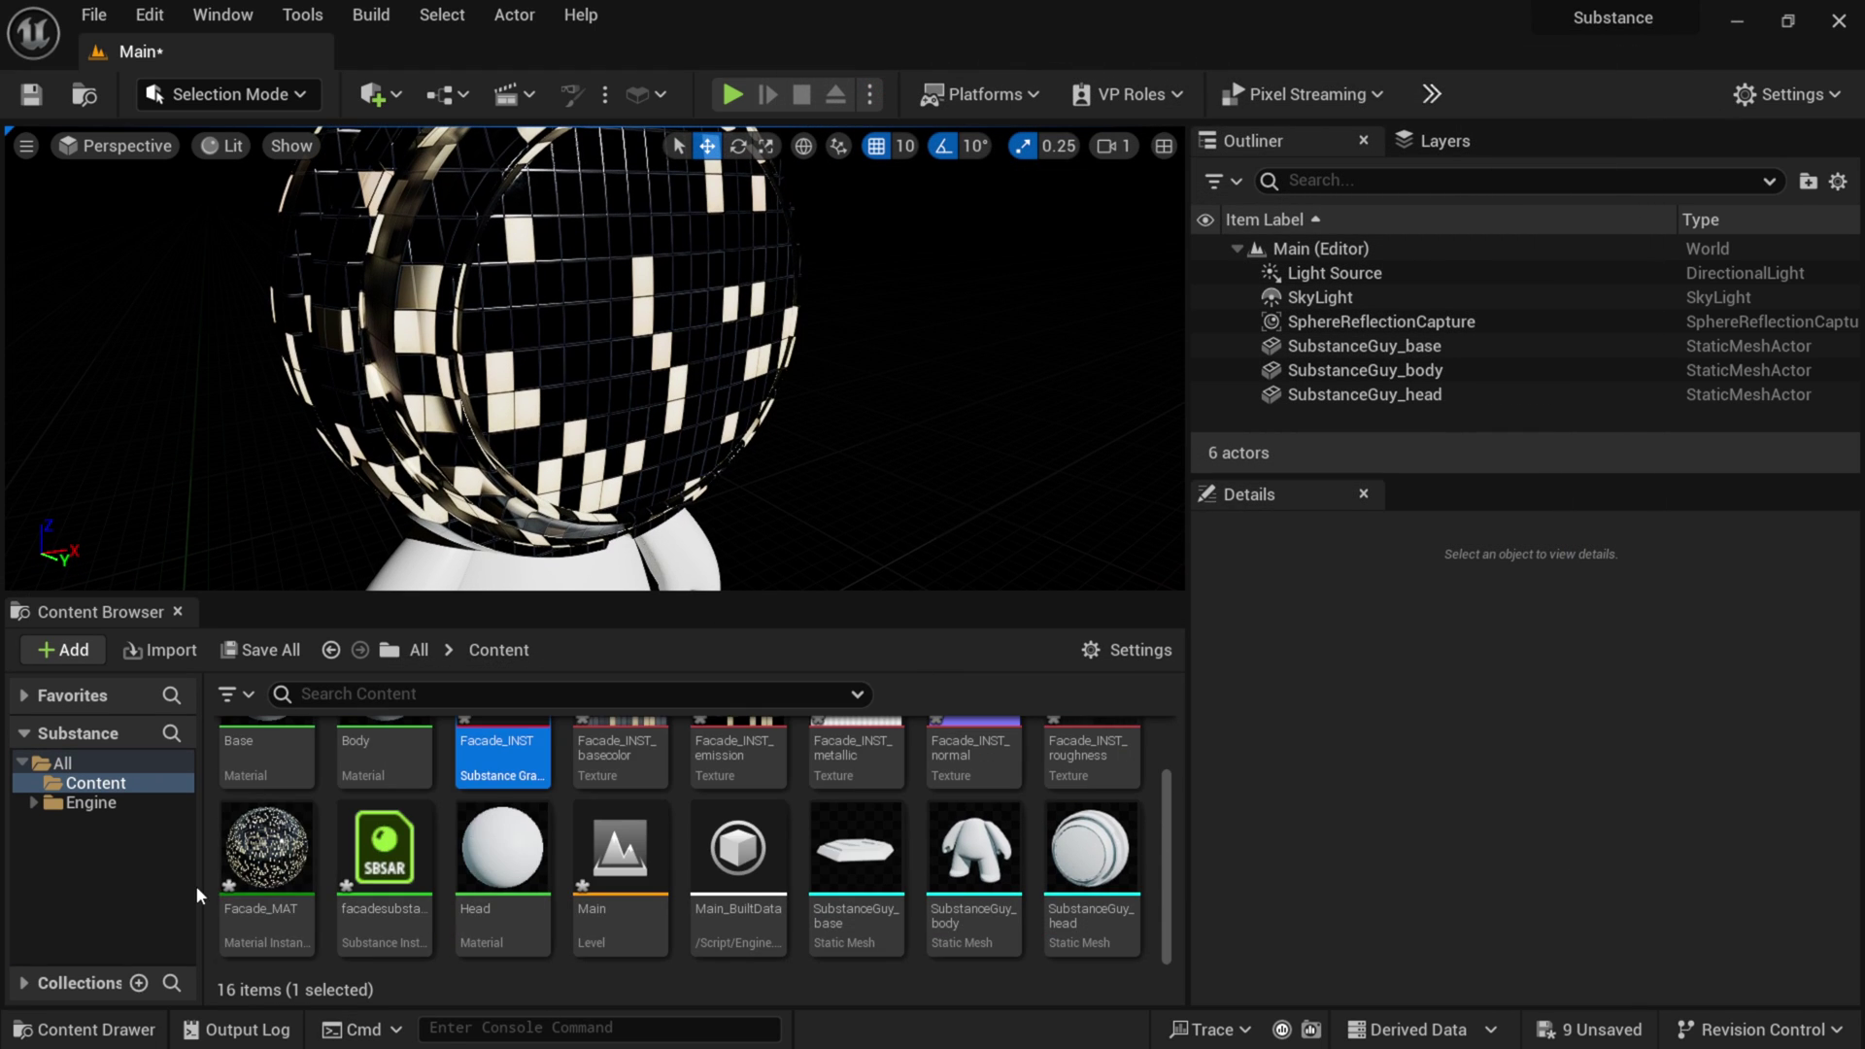
double_click(265, 867)
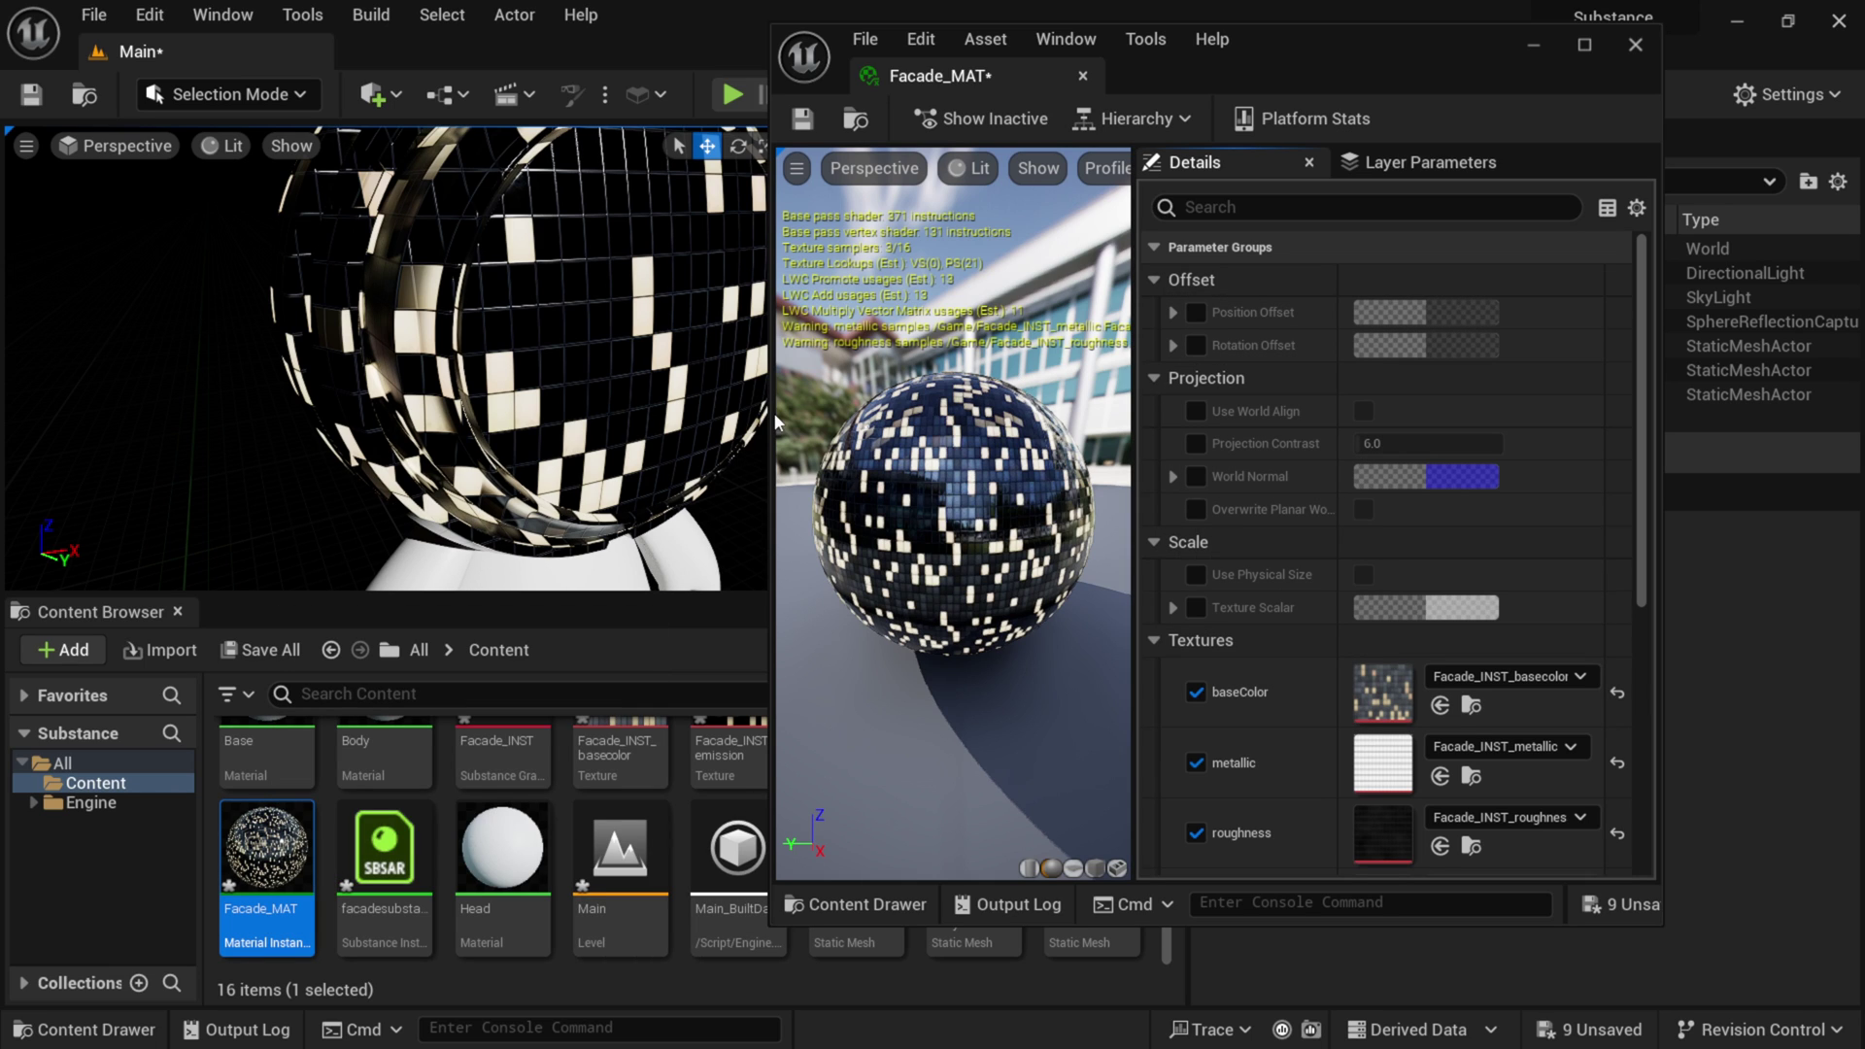
left_click_drag(772, 414, 681, 414)
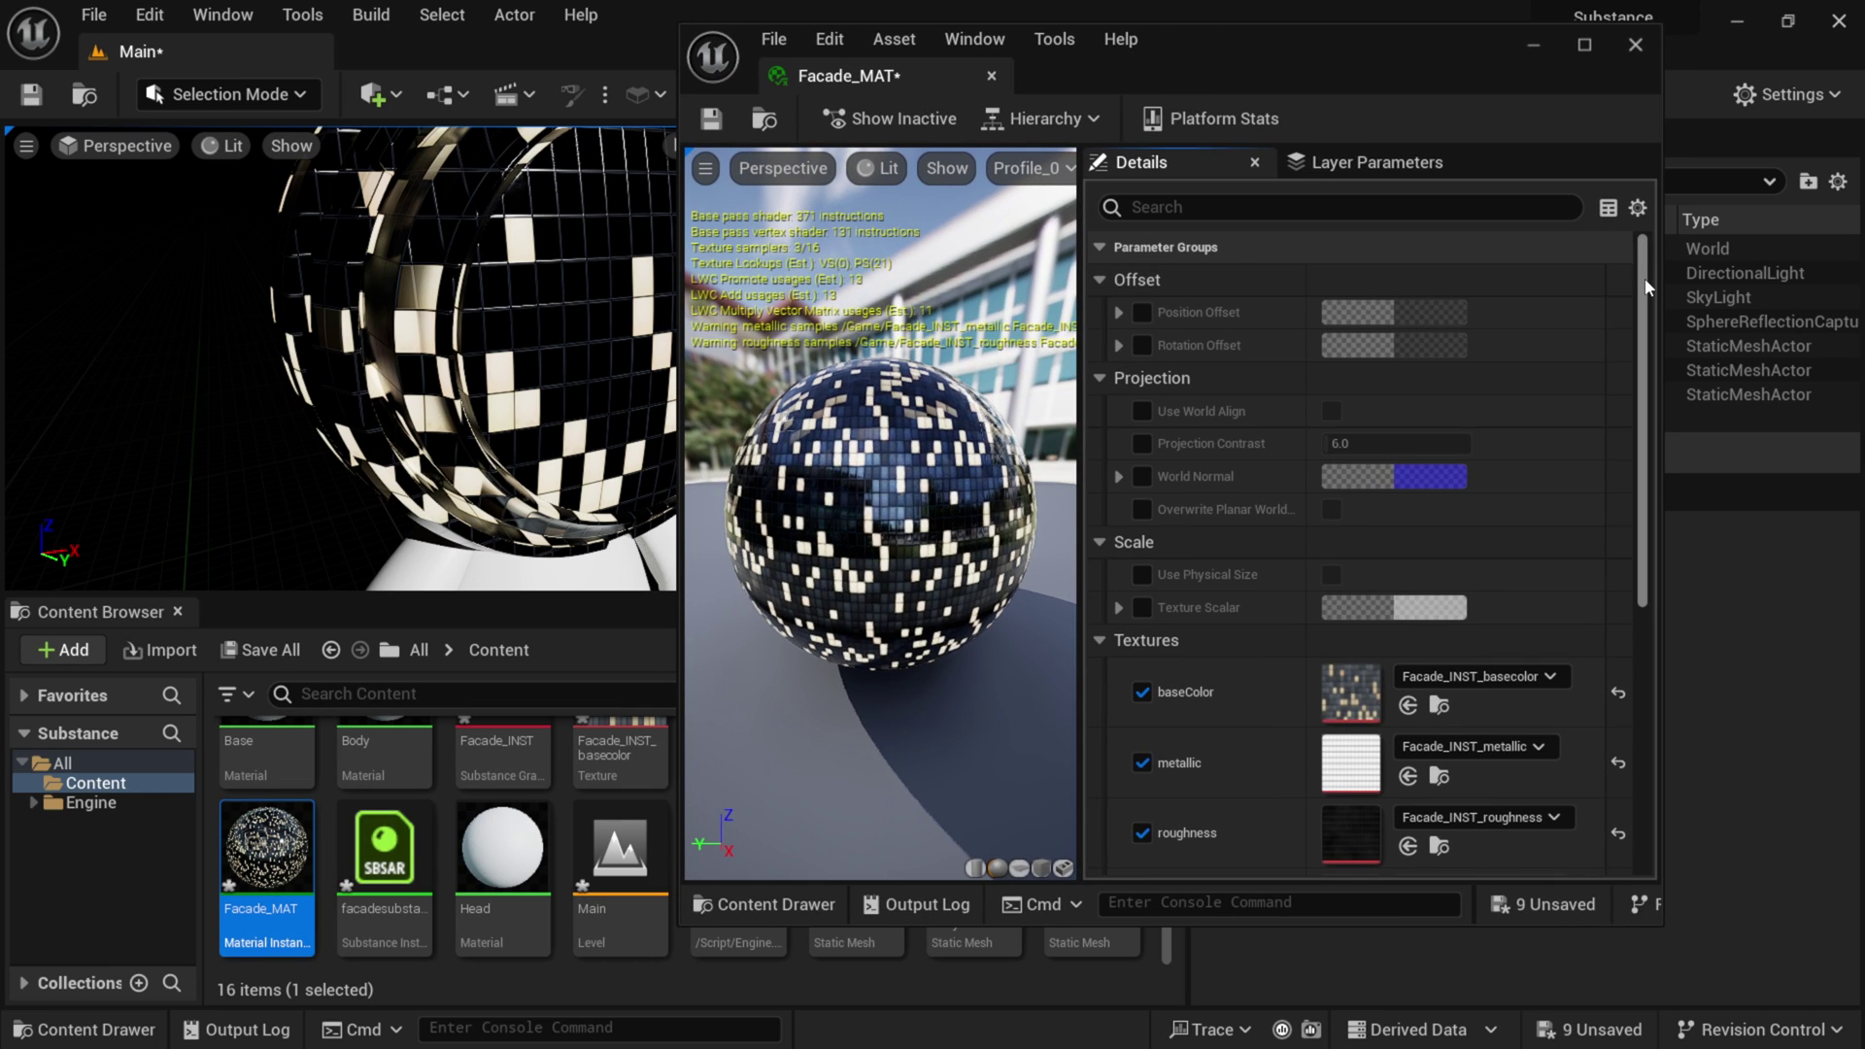
scroll(1651, 314, "down", 1)
left_click_drag(1651, 315, 1656, 352)
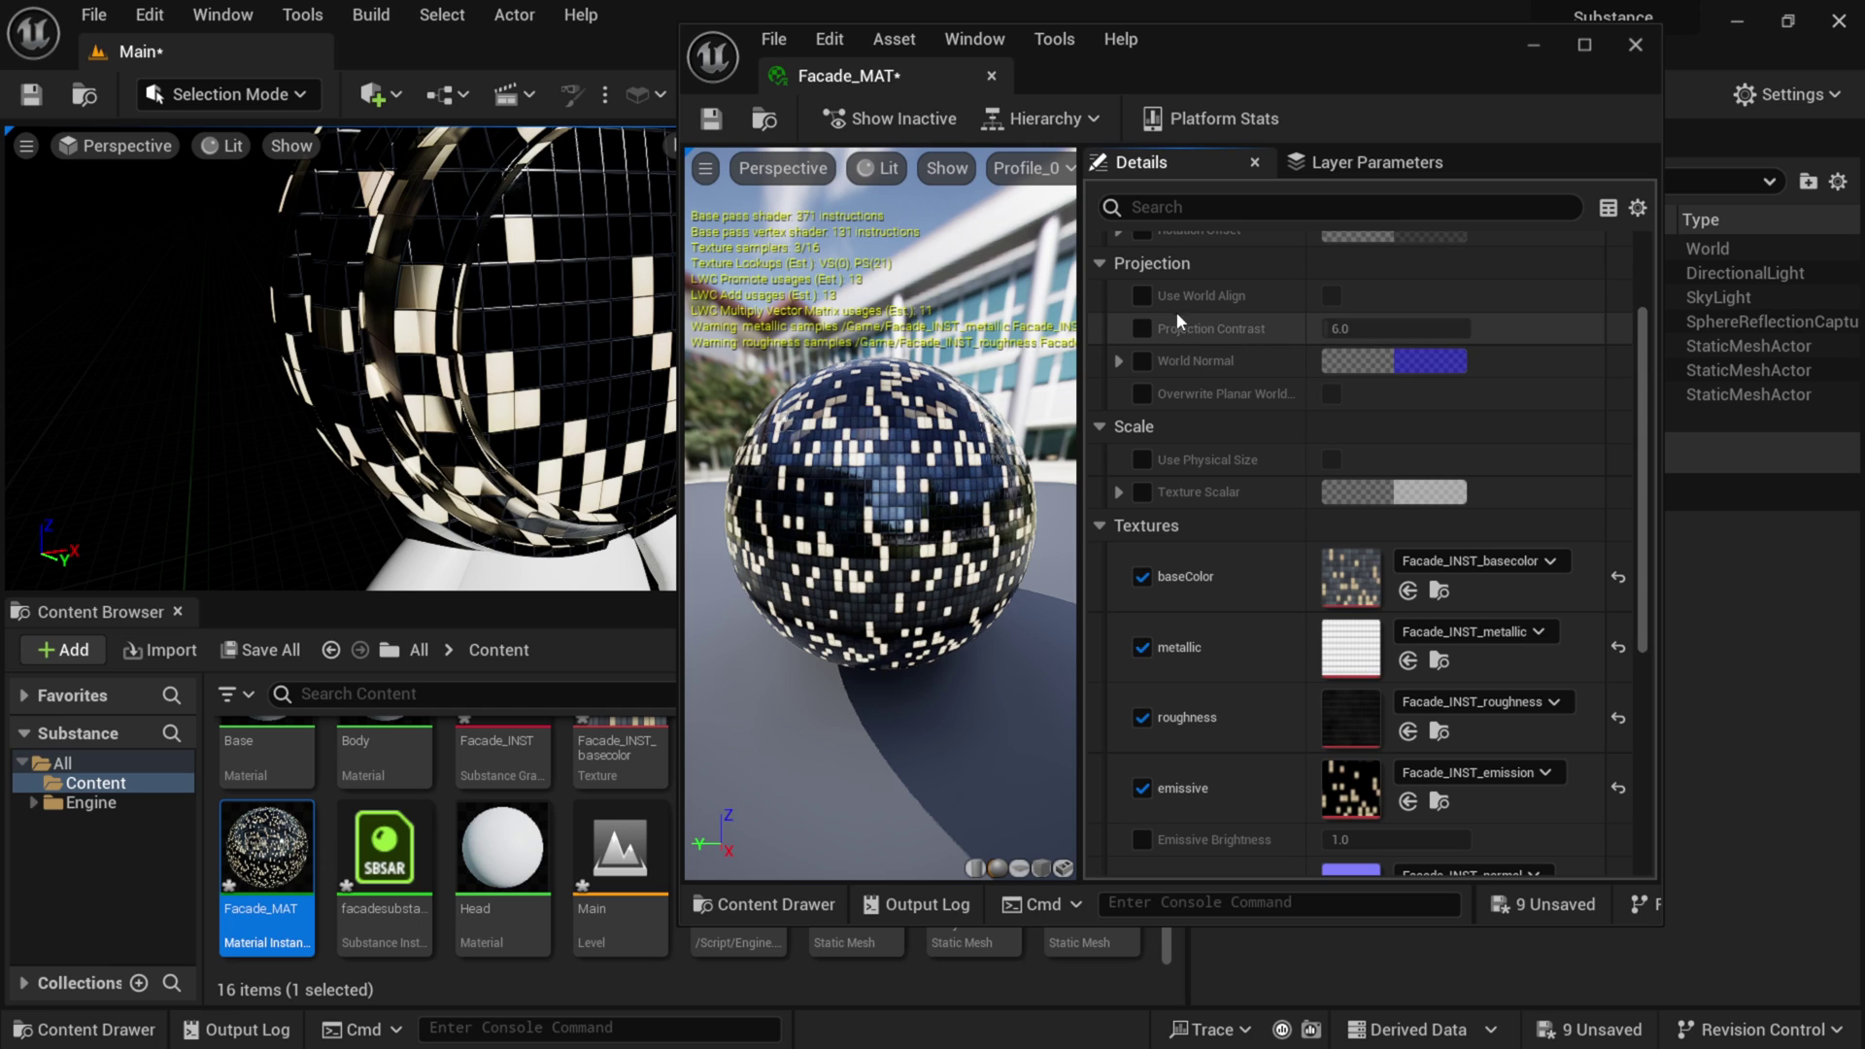
left_click(1142, 295)
left_click(1331, 295)
left_click_drag(1643, 348, 1642, 303)
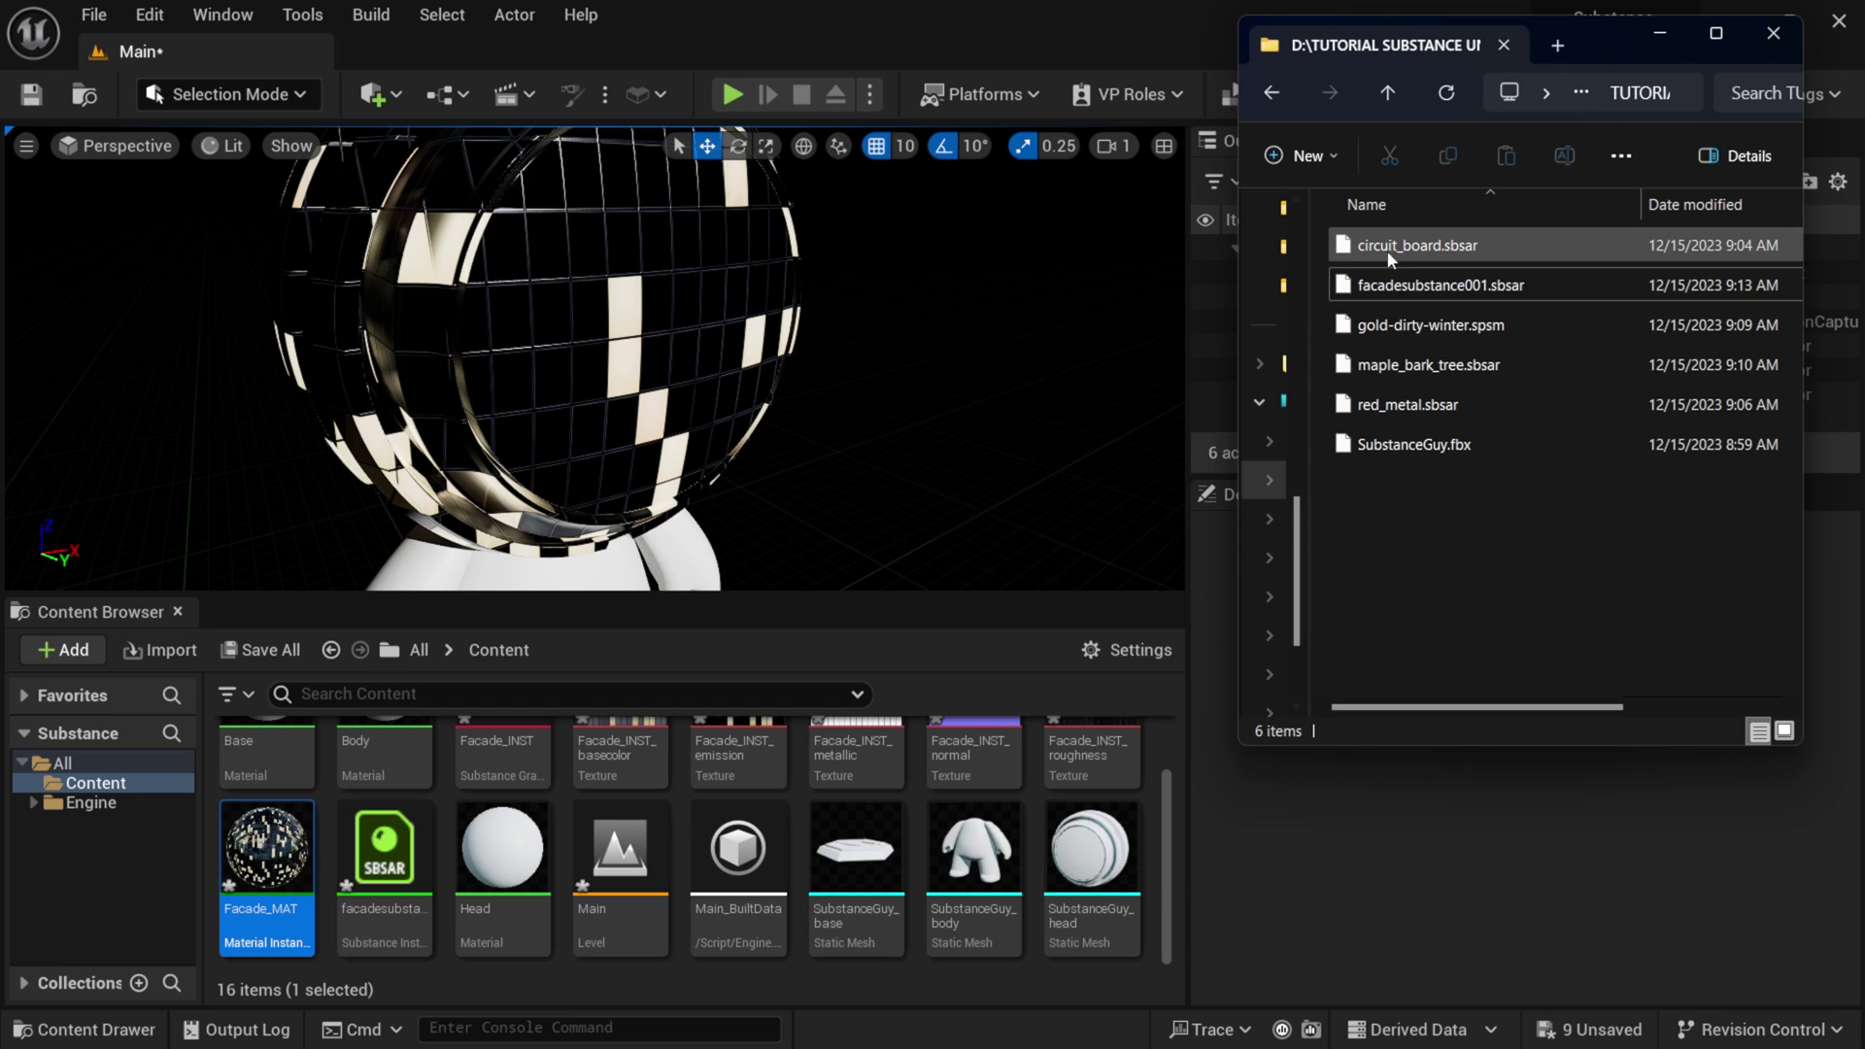
- Import circuit_board.sbsar with the default template and apply MainCircuit_MAT to SubstanceGuy's head
left_click_drag(1407, 254, 802, 816)
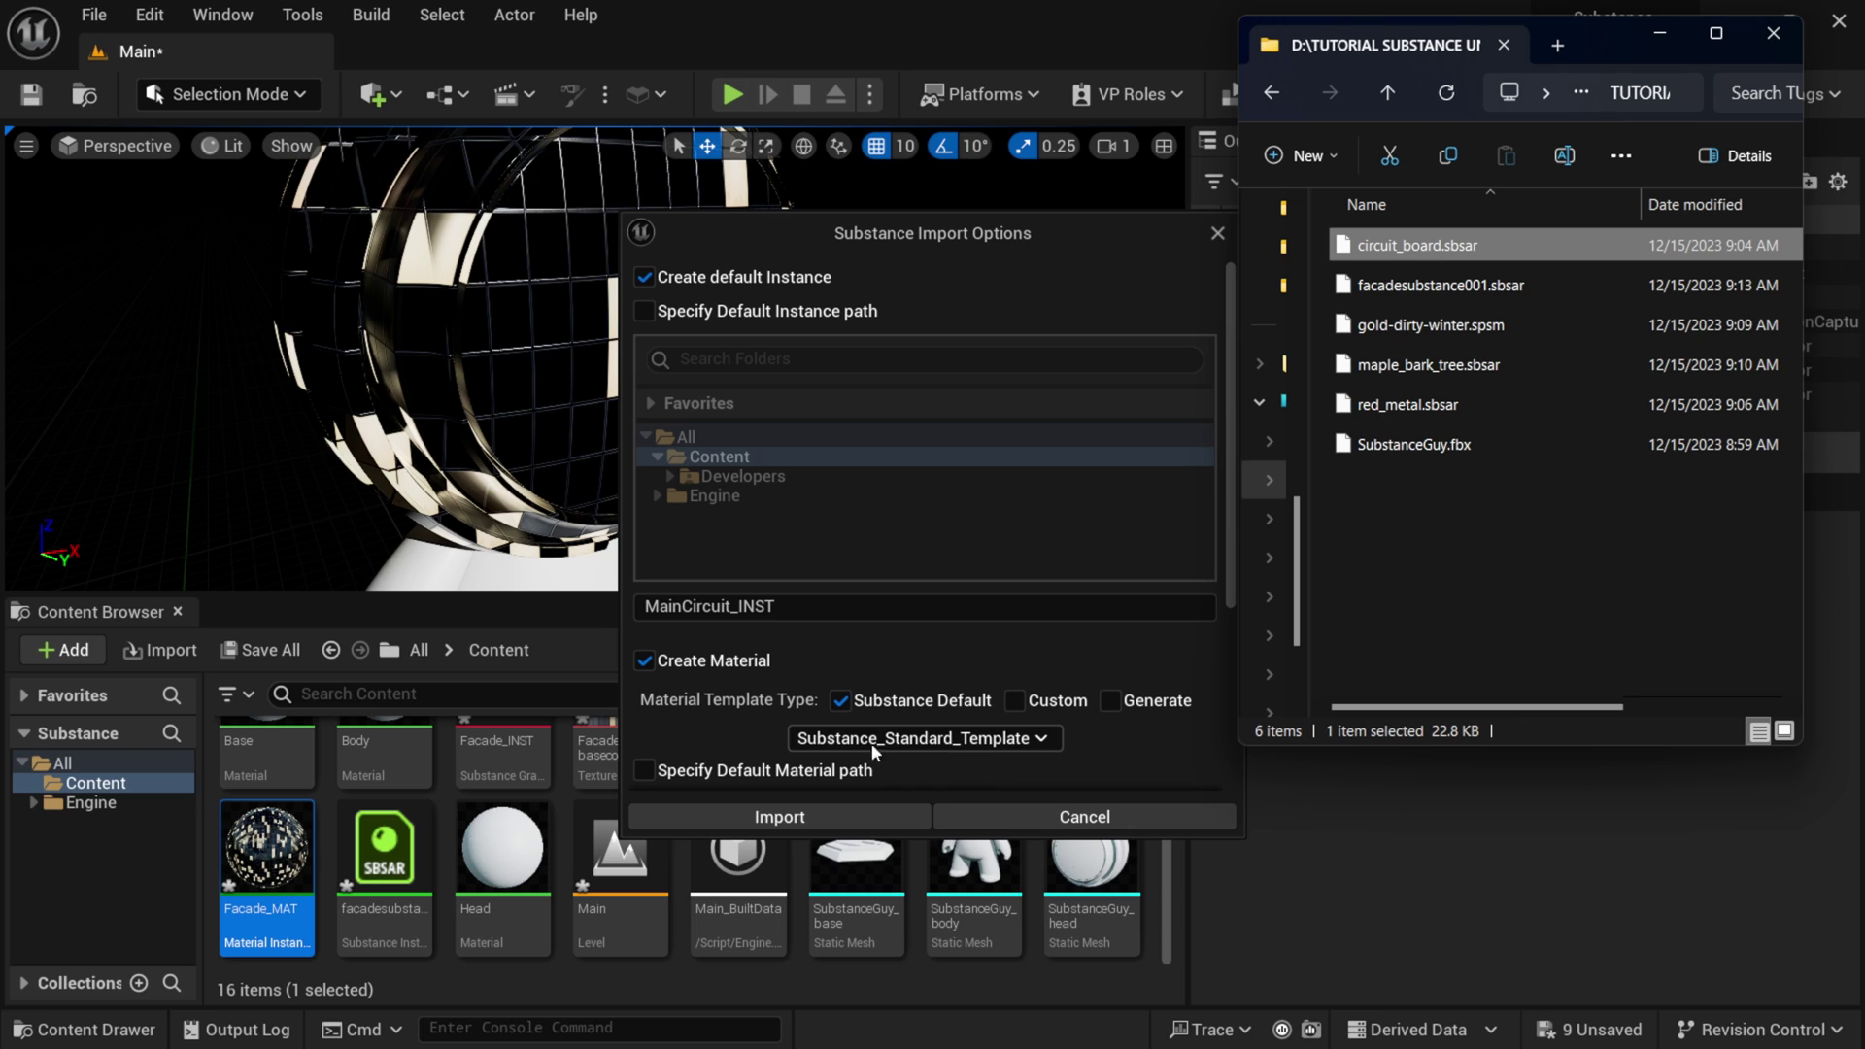
scroll(709, 743, "down", 1)
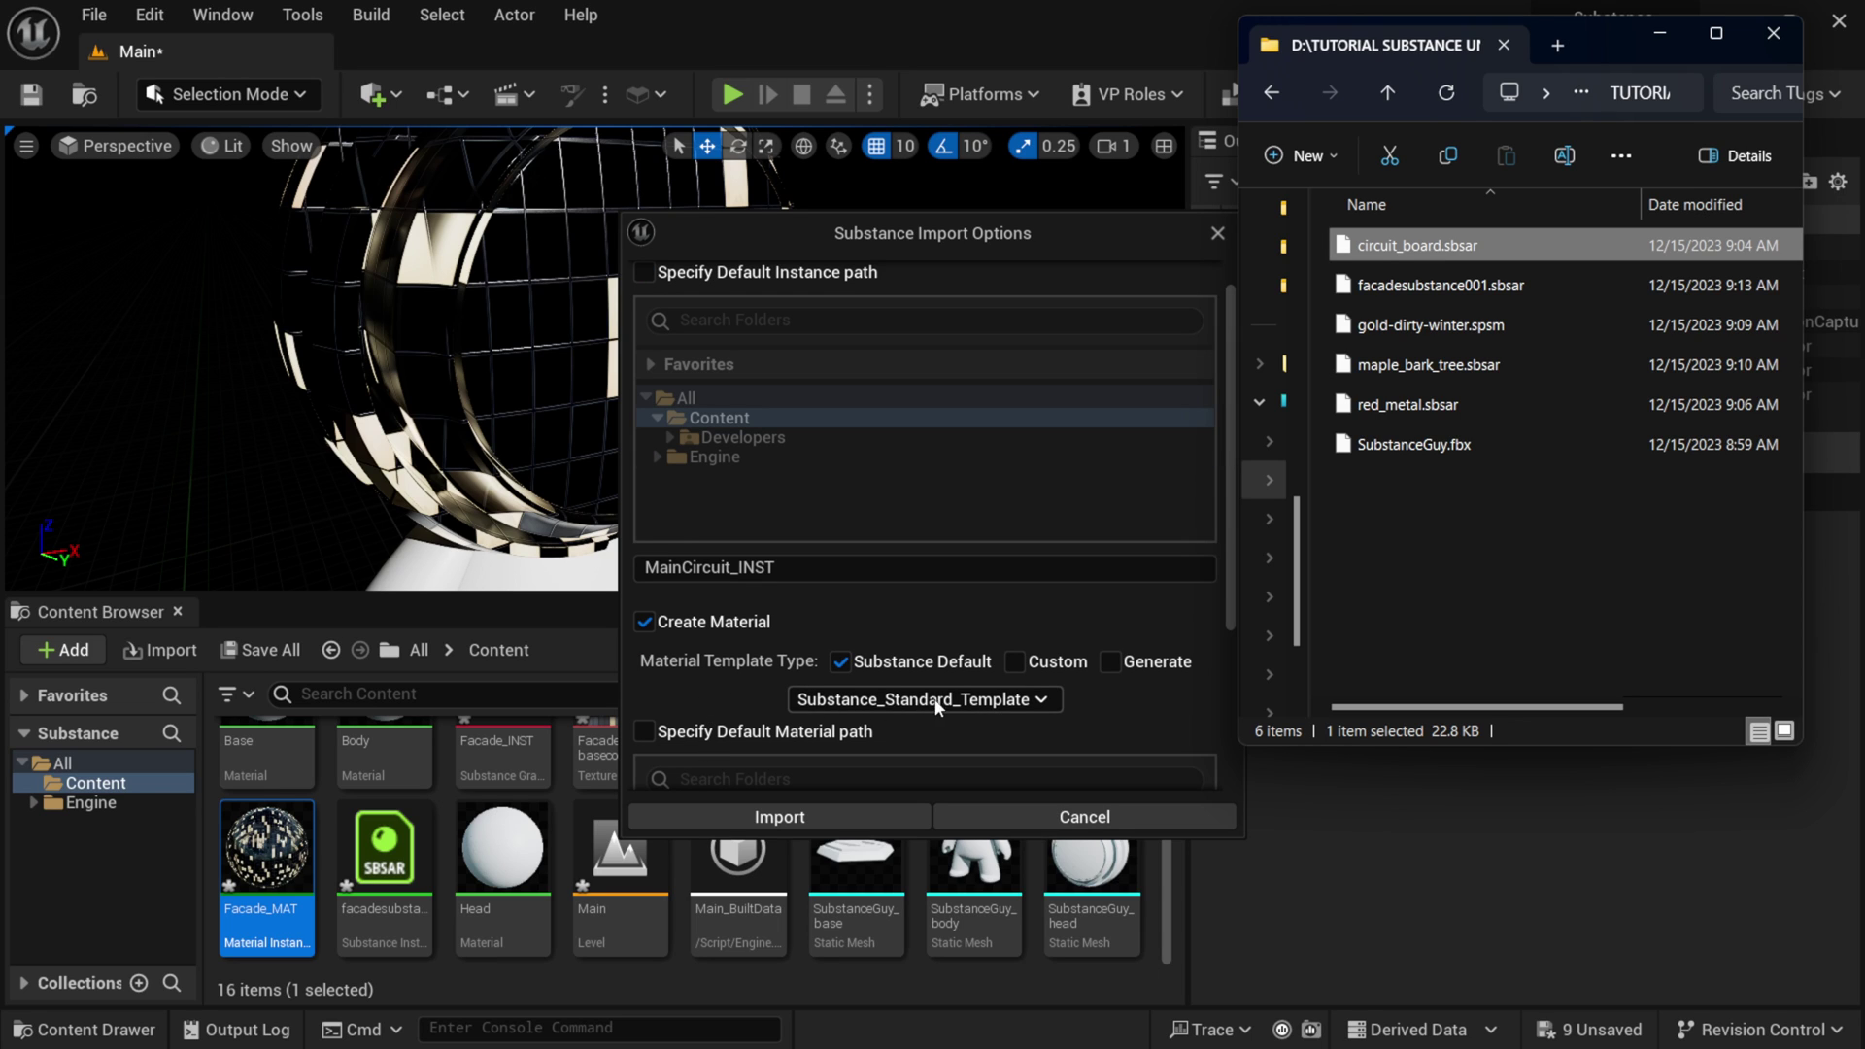
left_click(782, 818)
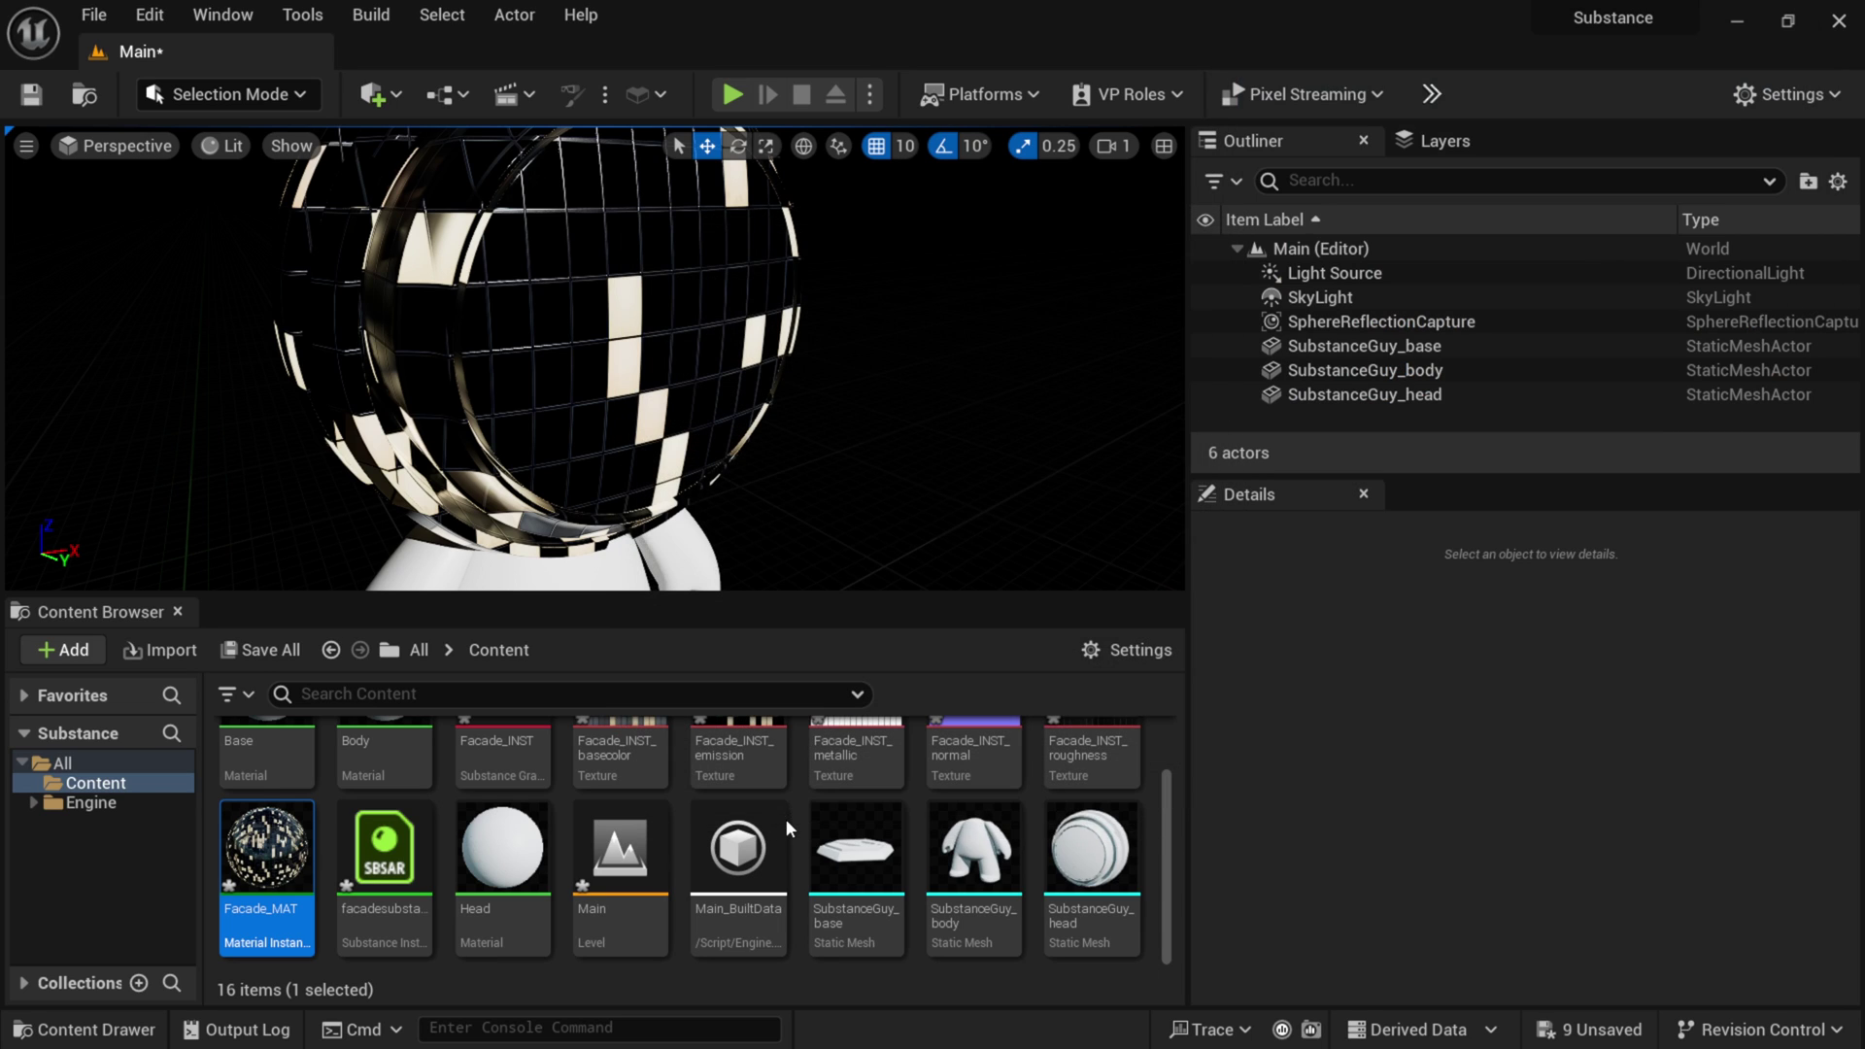
left_click_drag(974, 854, 663, 367)
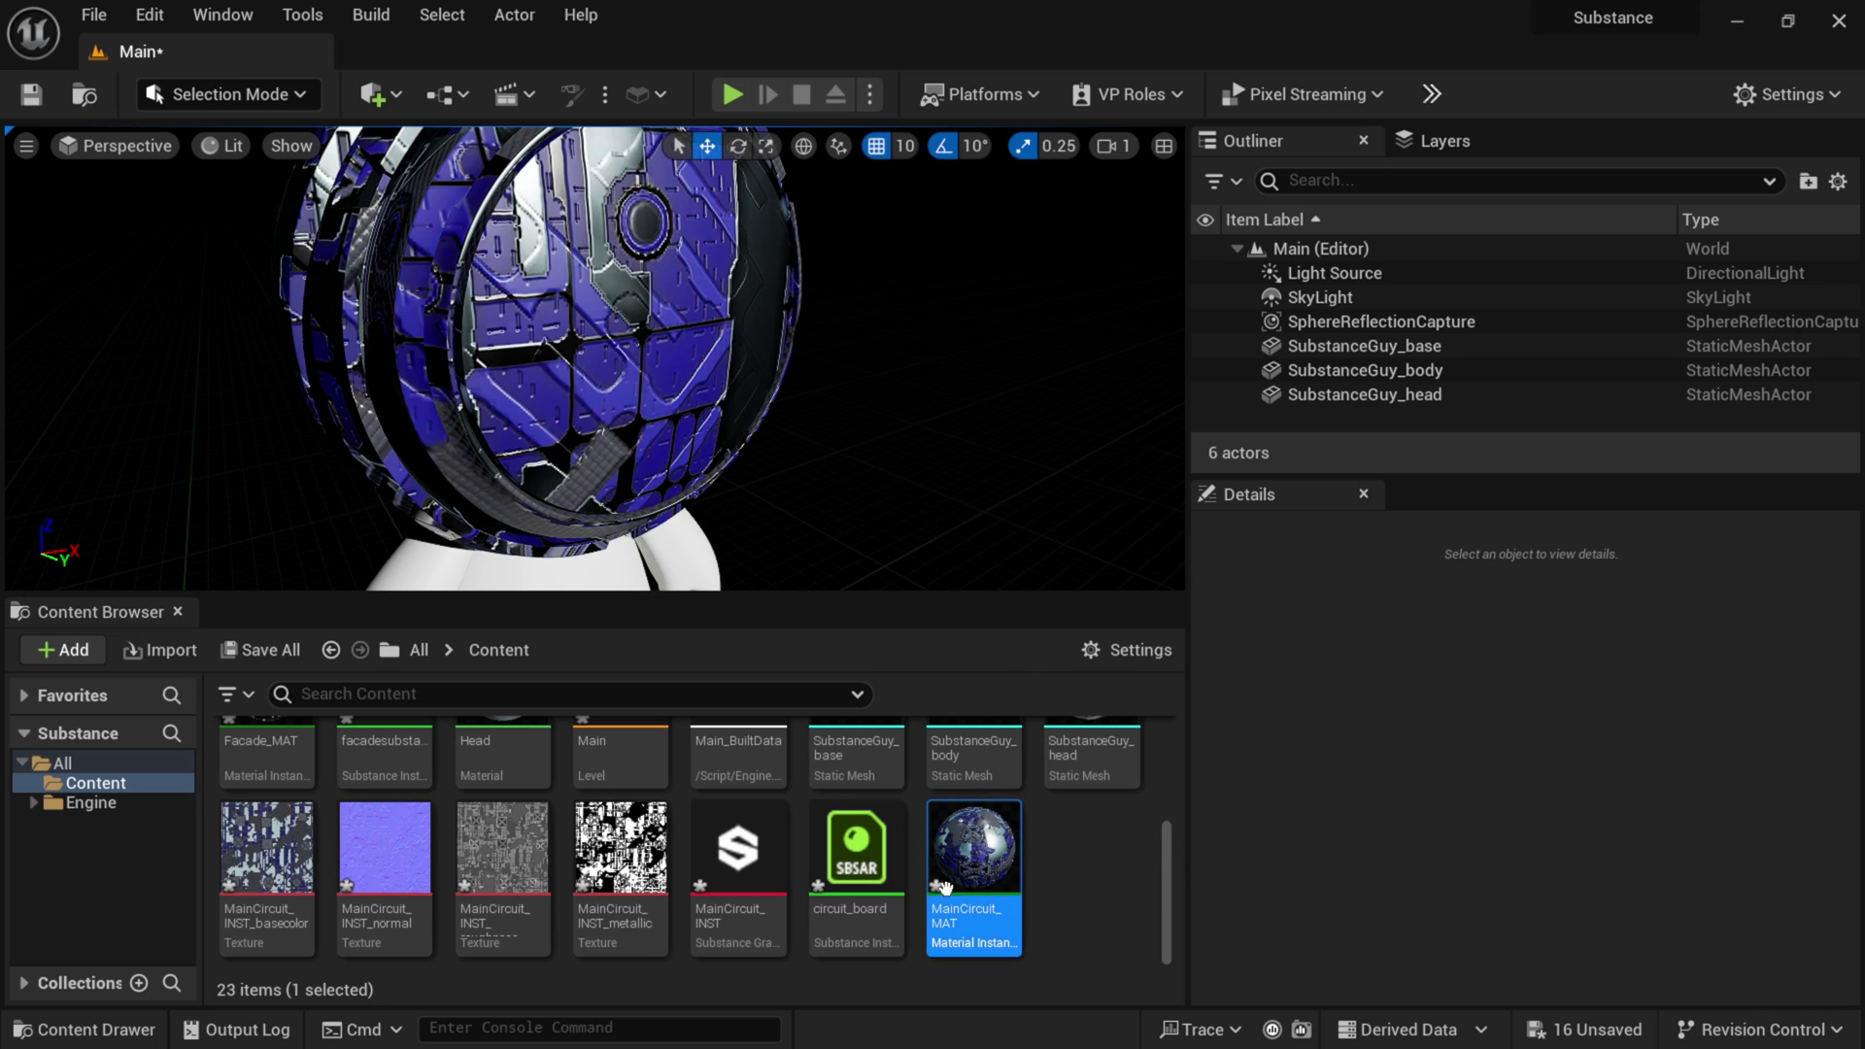
double_click(759, 860)
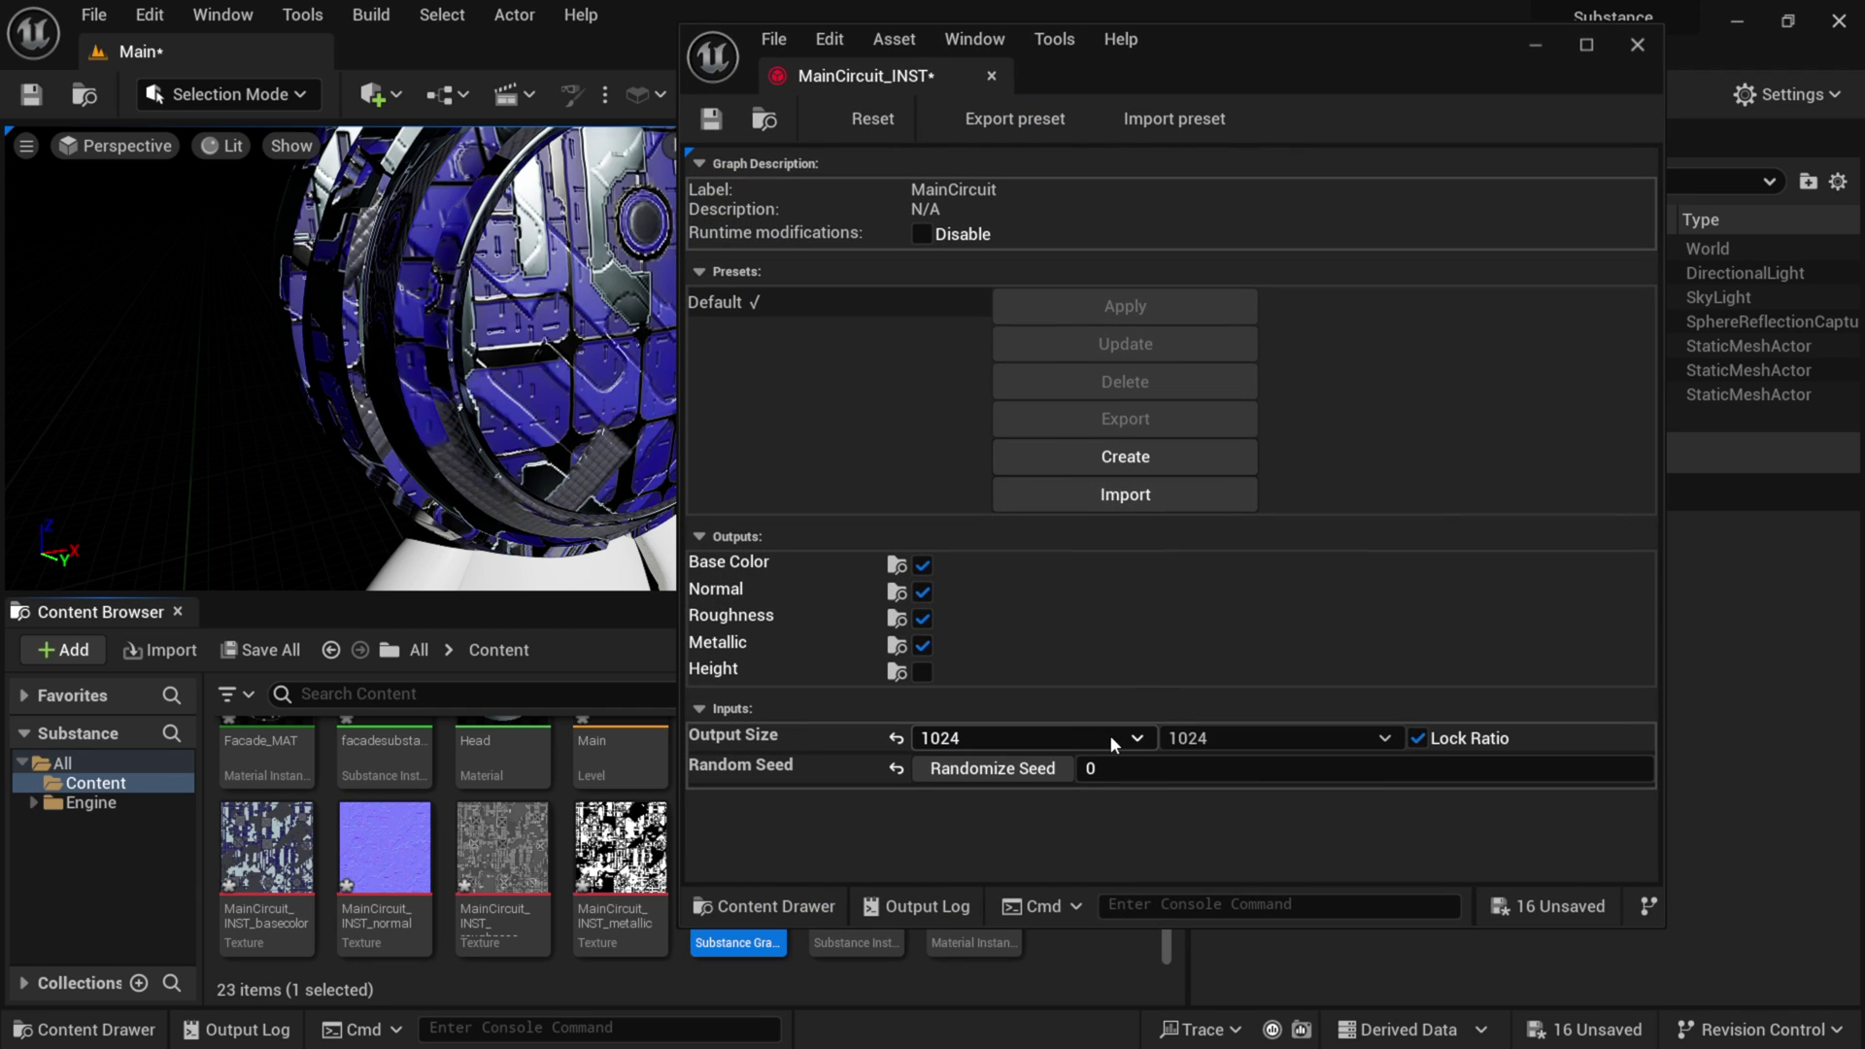
- Set the MainCircuit_INST output size to 4096 and close it to regenerate the textures
left_click(1109, 734)
left_click(1020, 952)
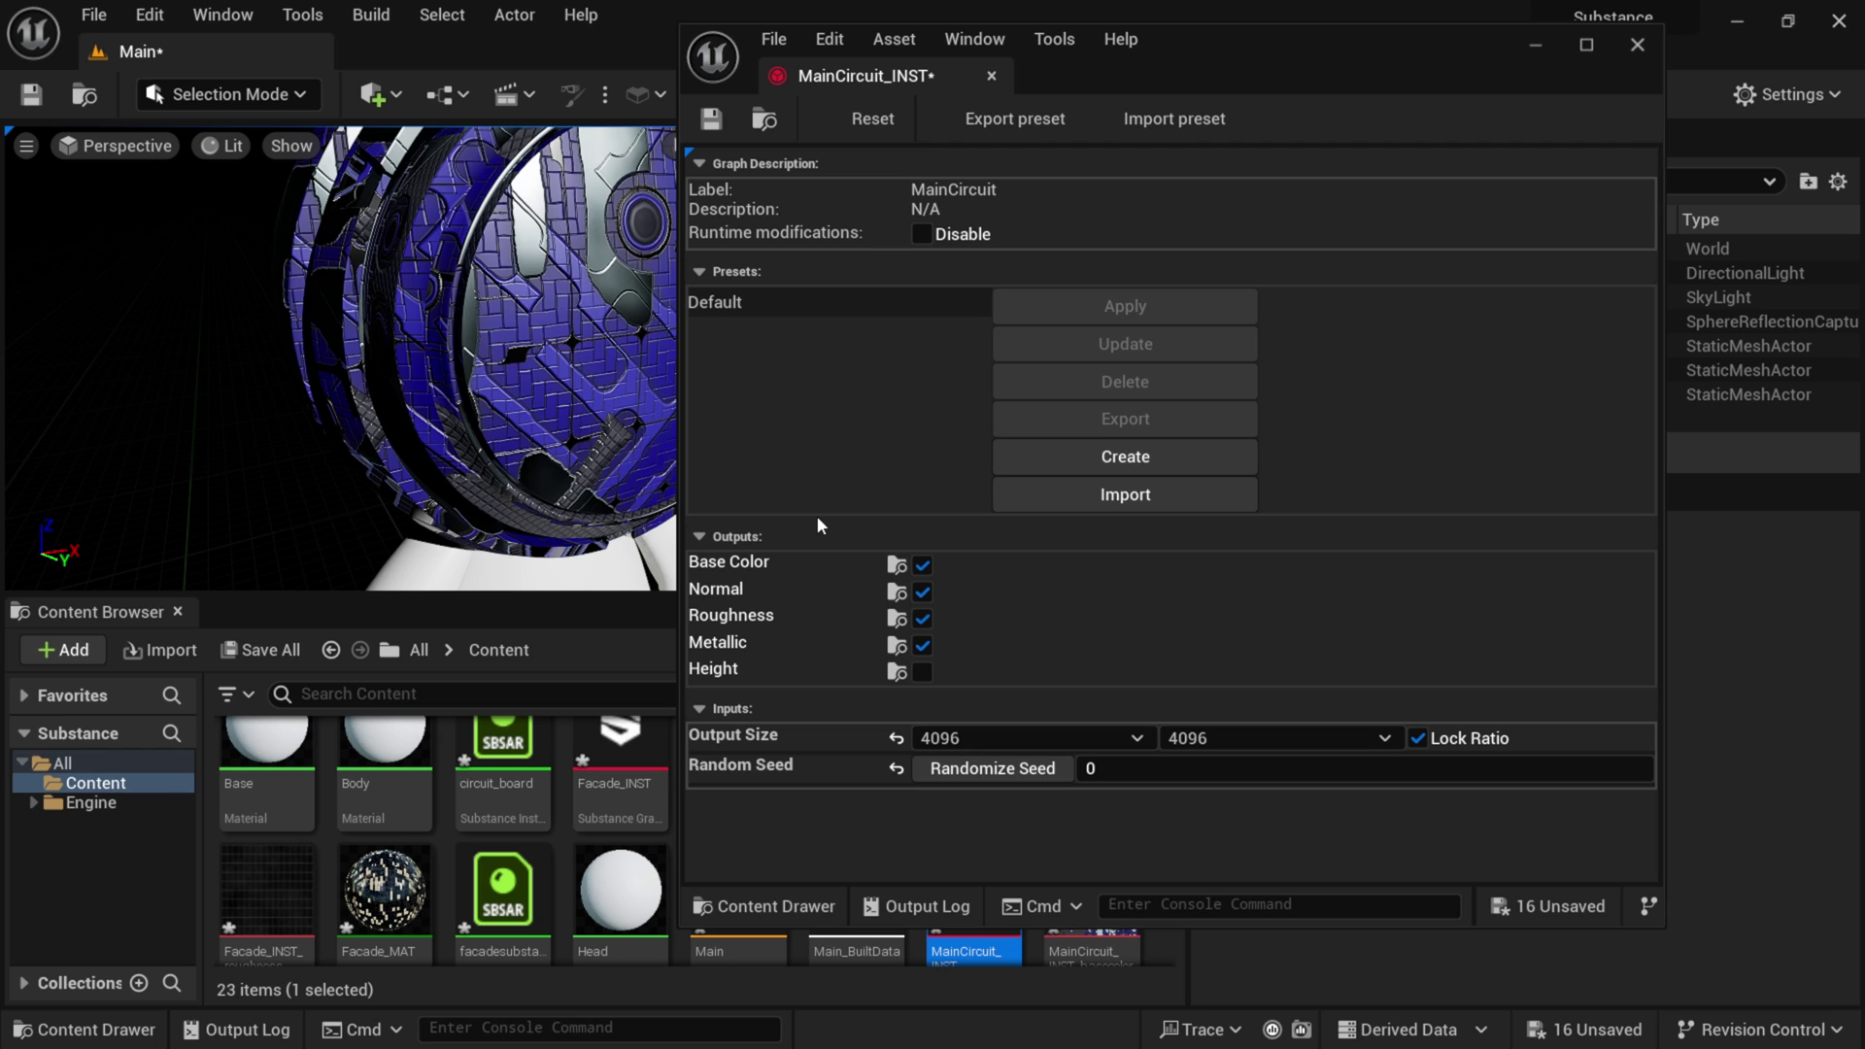
left_click(1643, 45)
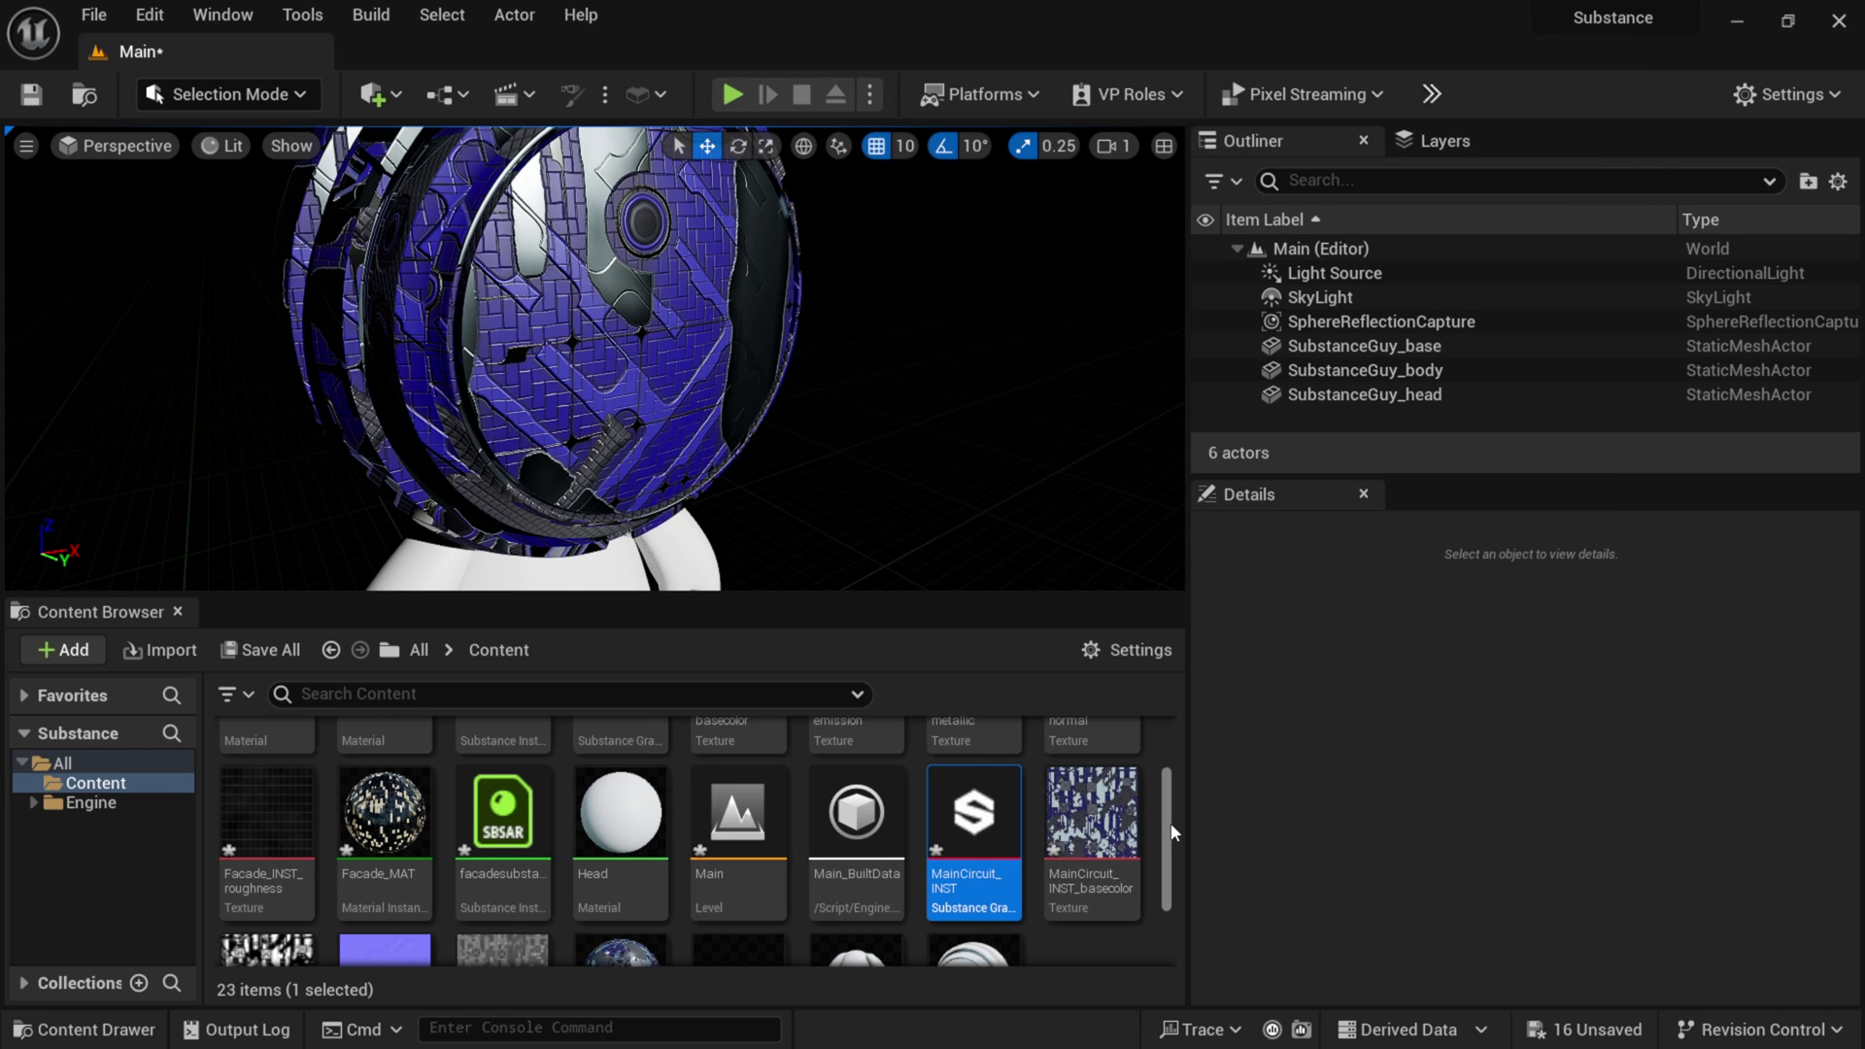
scroll(1167, 891, "down", 3)
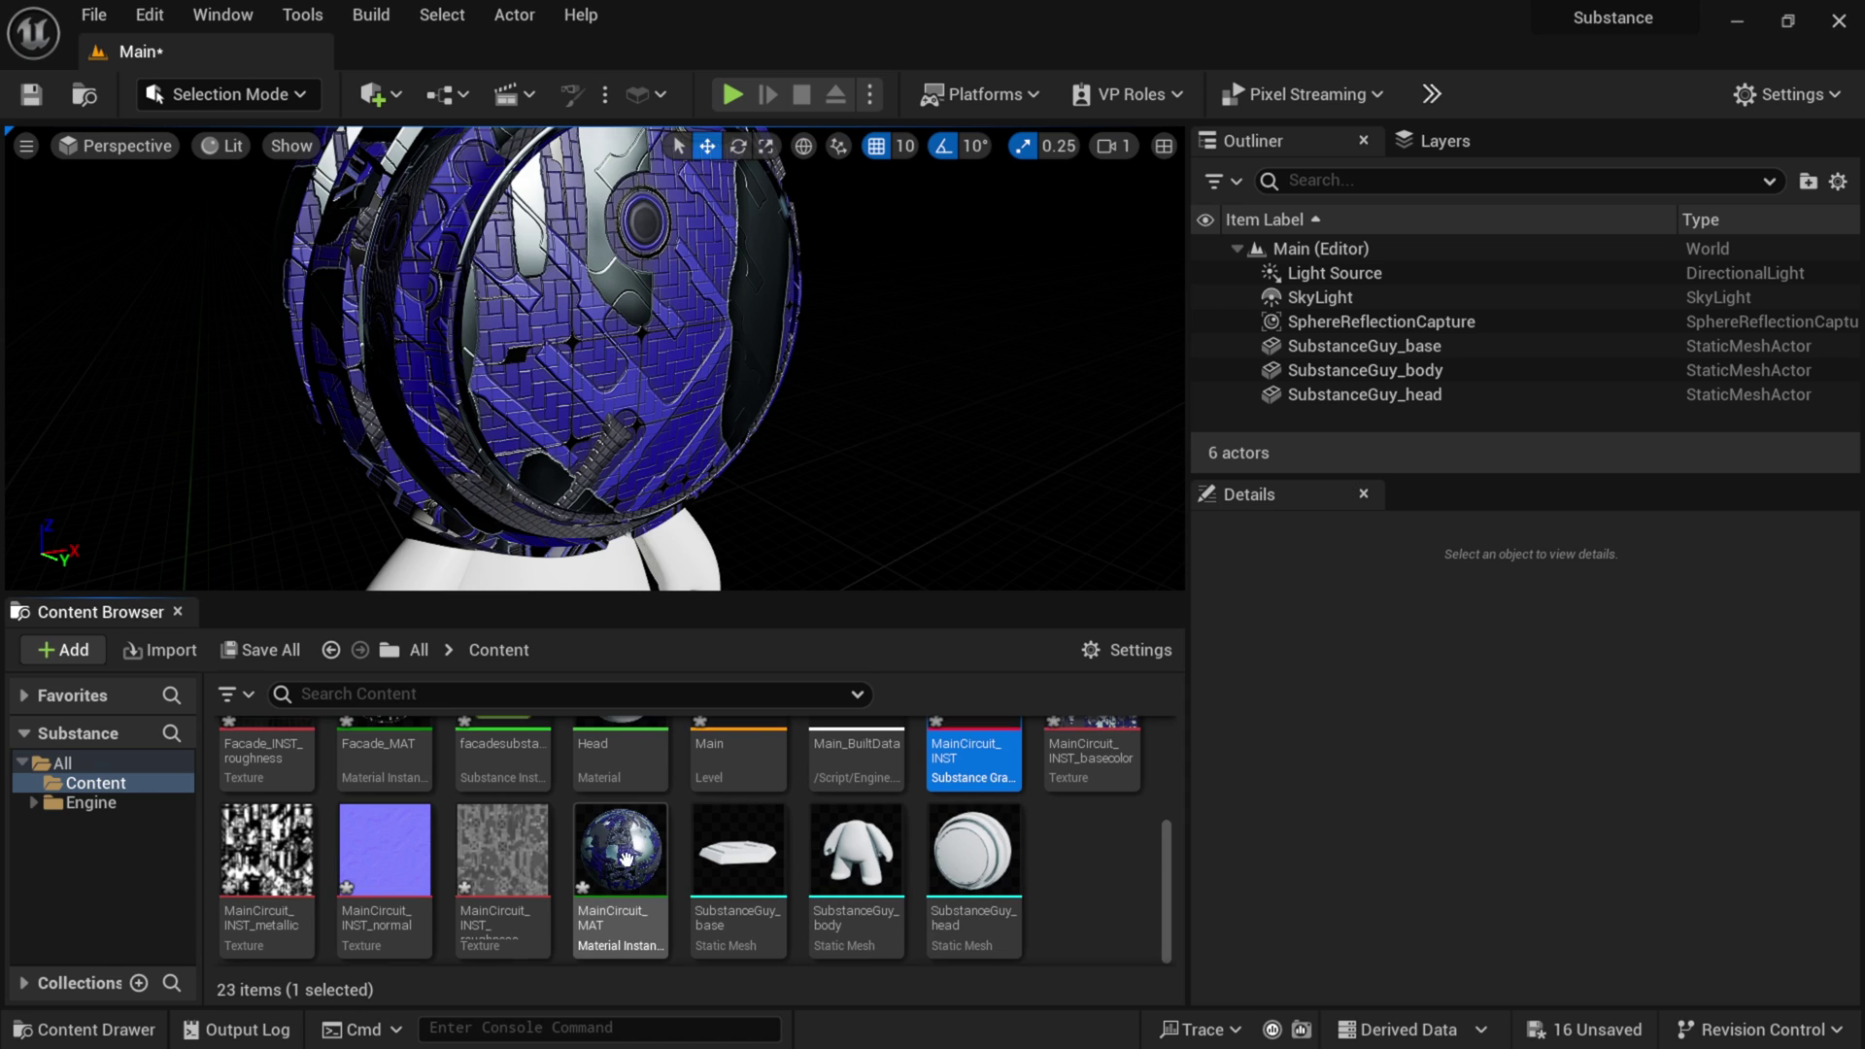
double_click(616, 851)
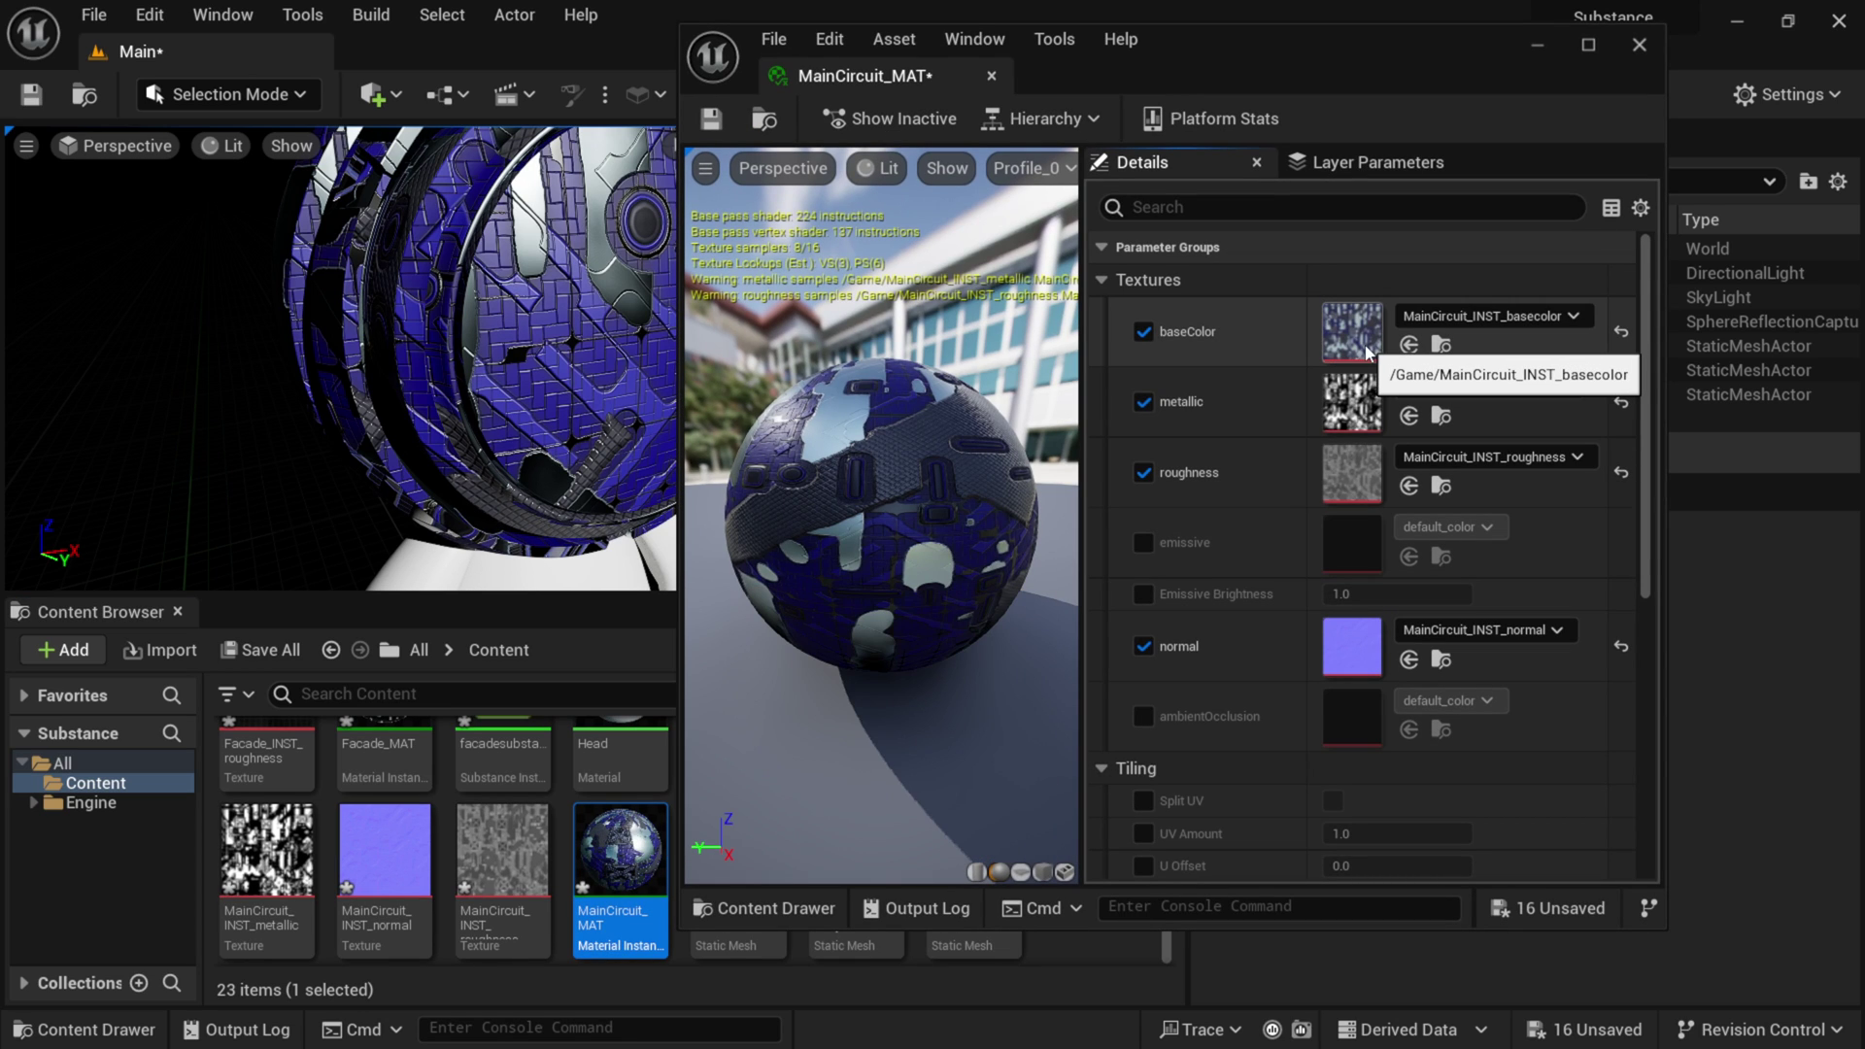
mouse_move(1648, 329)
left_mouse_down()
mouse_move(1654, 536)
mouse_move(1657, 312)
left_mouse_up()
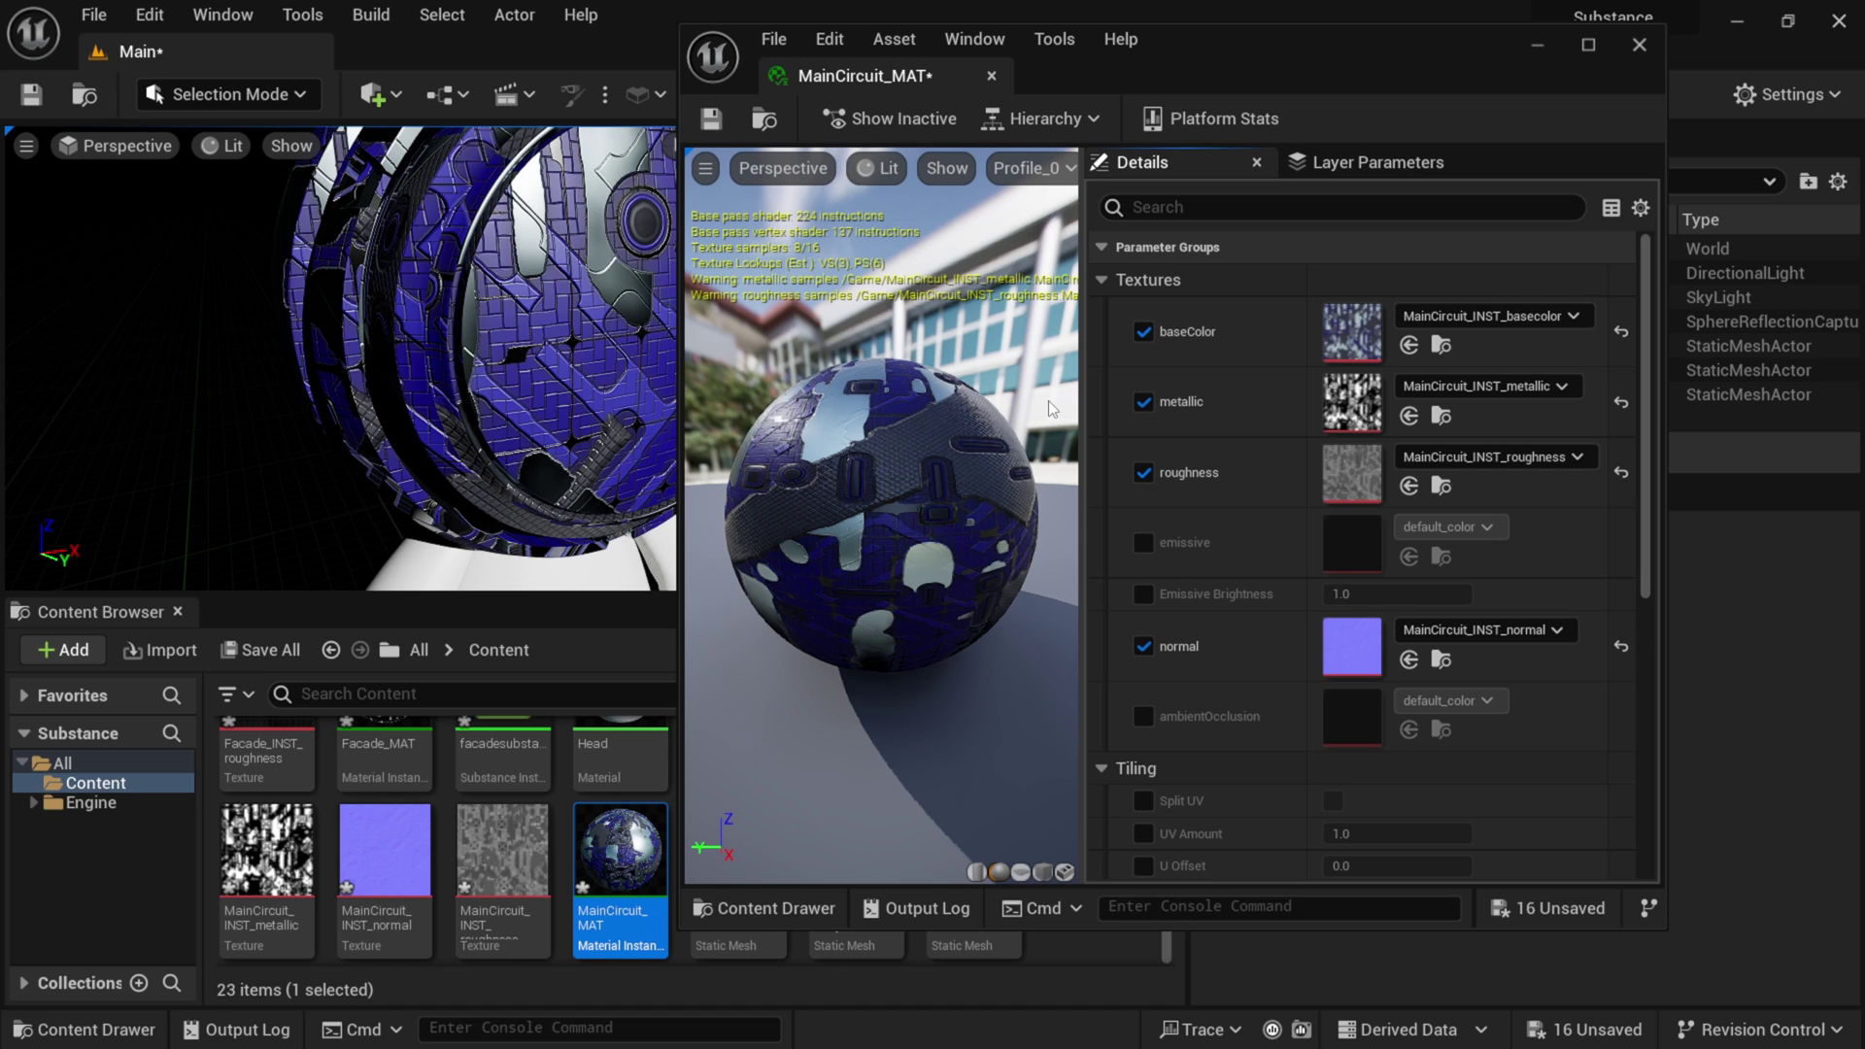
left_click(1640, 45)
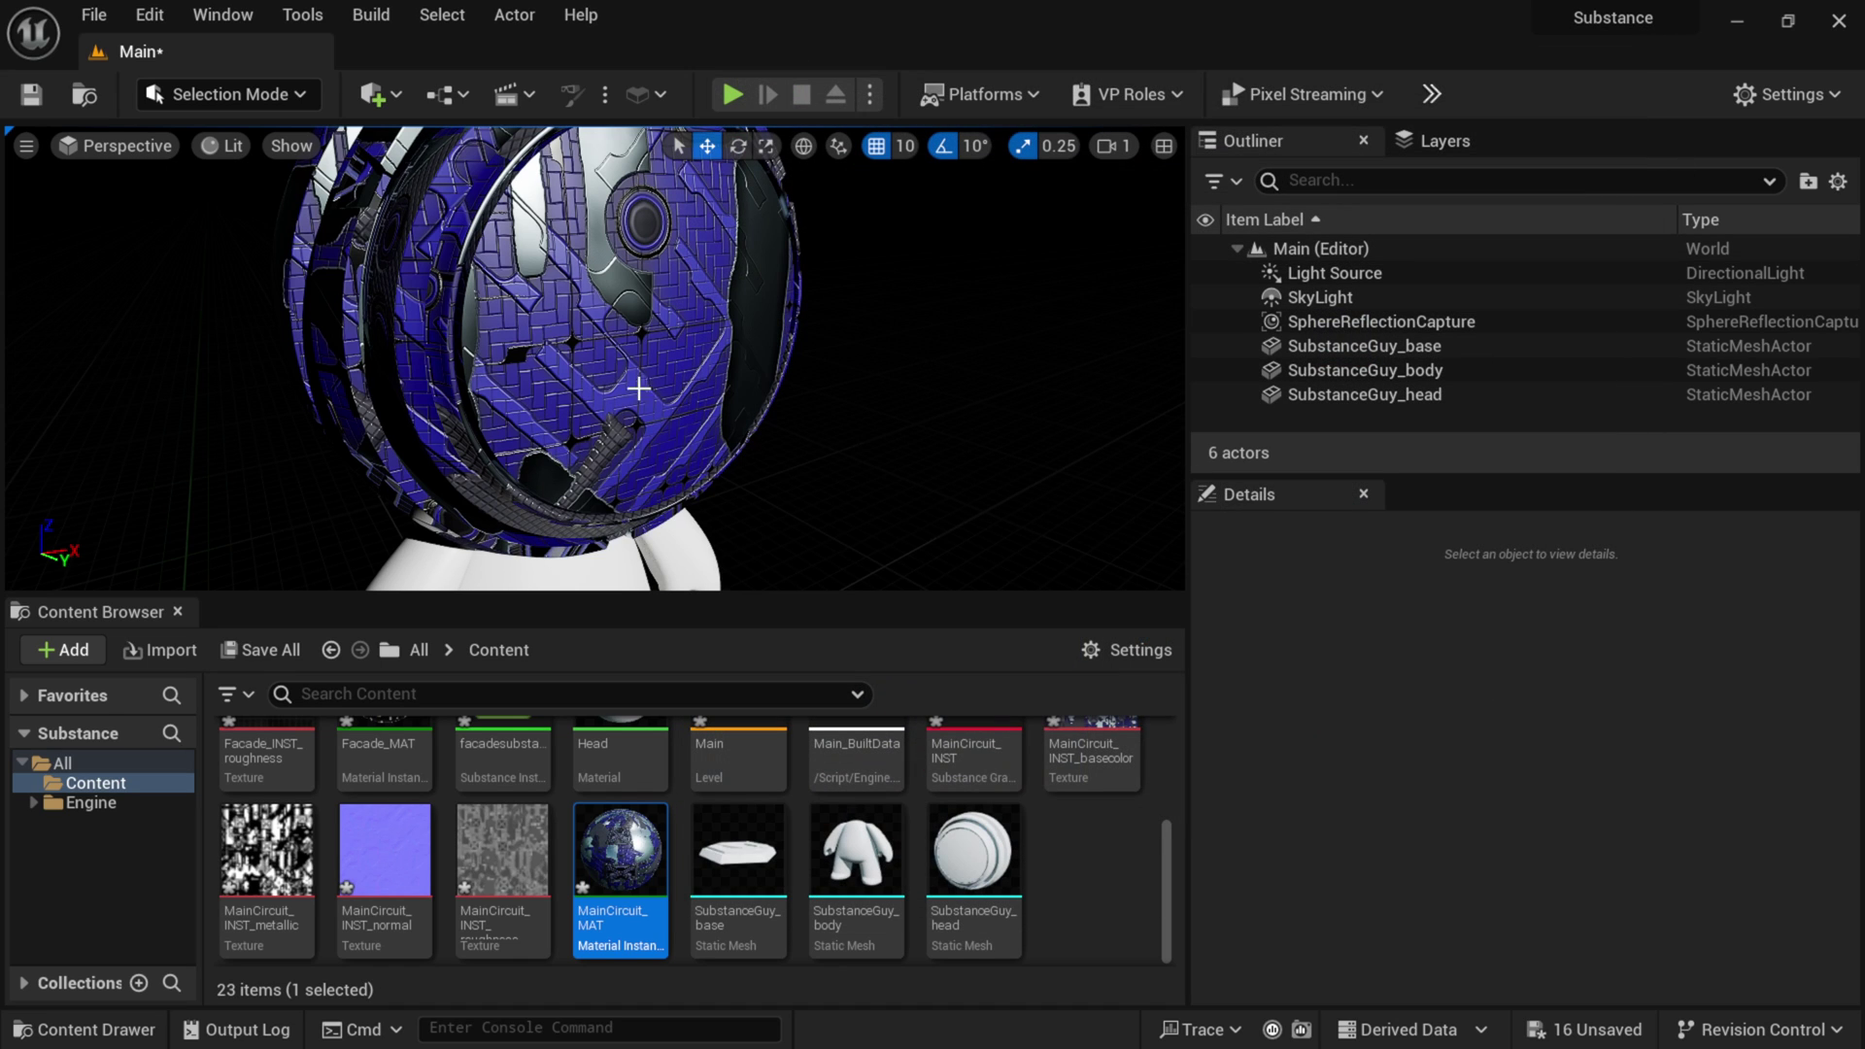
left_click_drag(661, 462, 888, 524, "alt")
left_click_drag(622, 515, 763, 518, "alt")
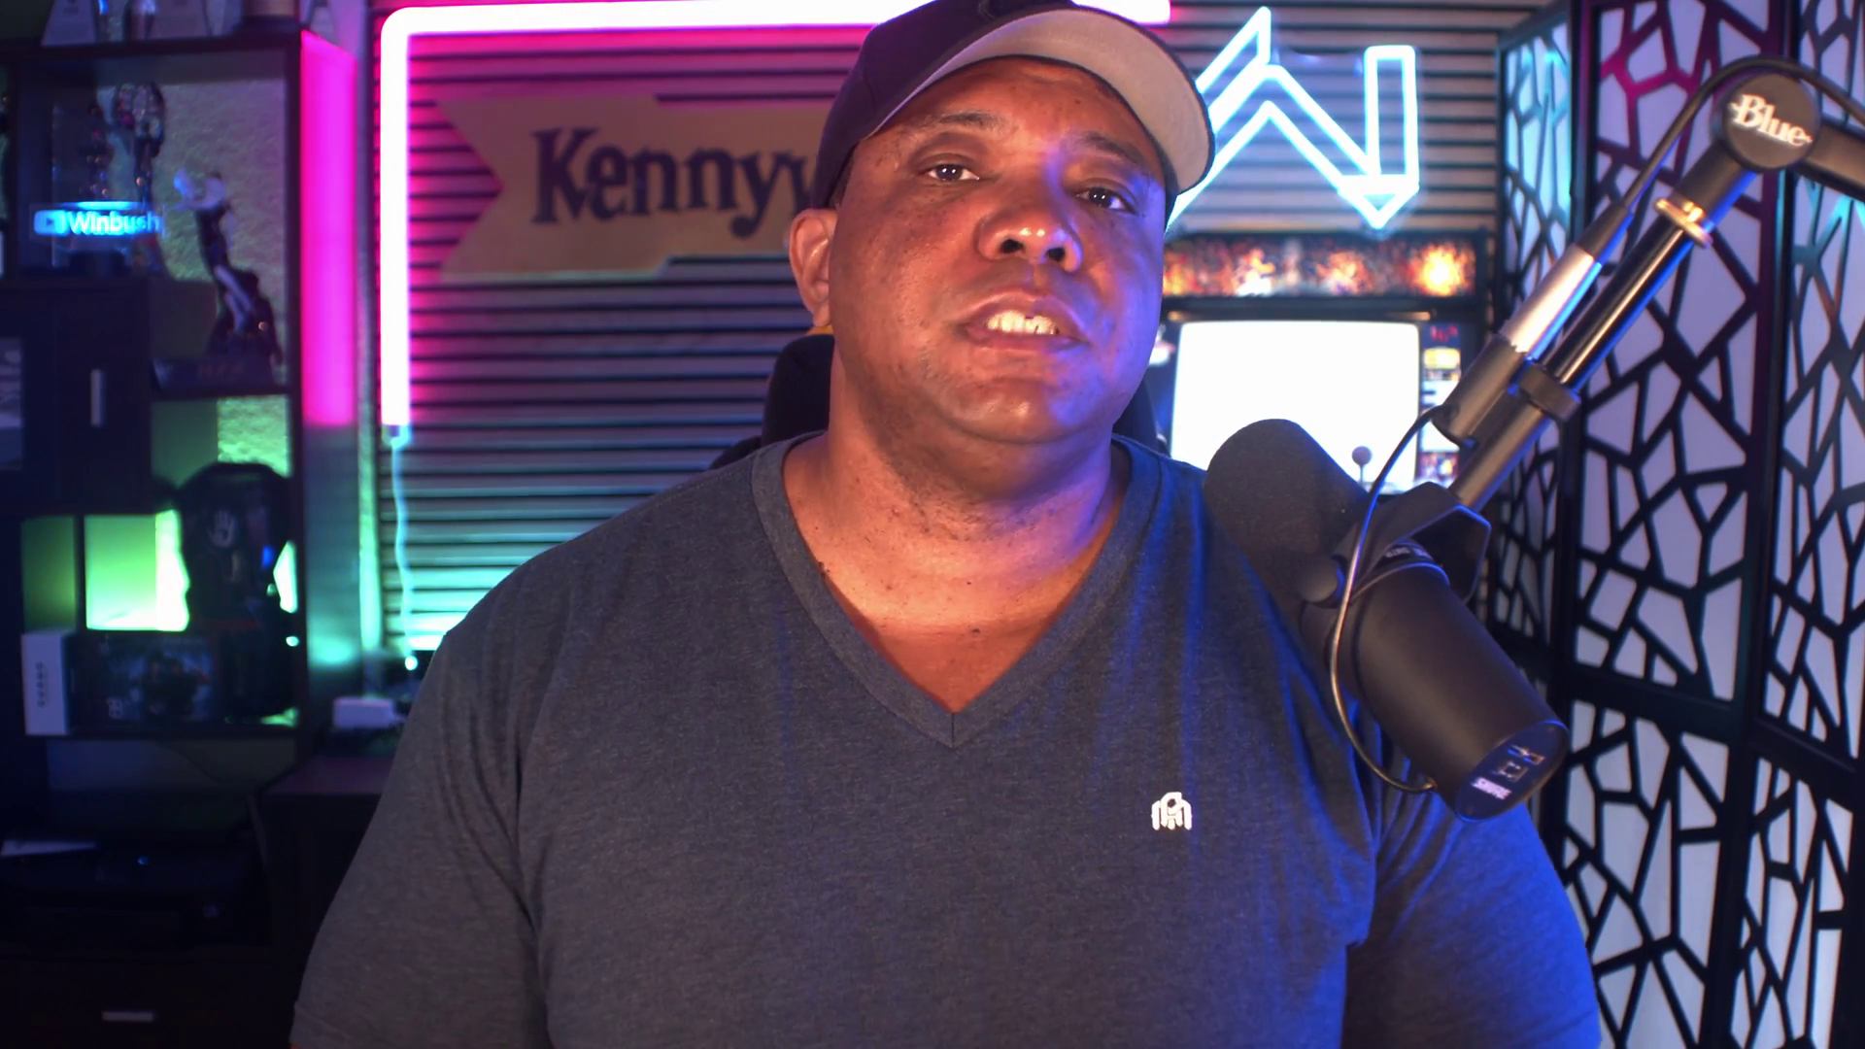